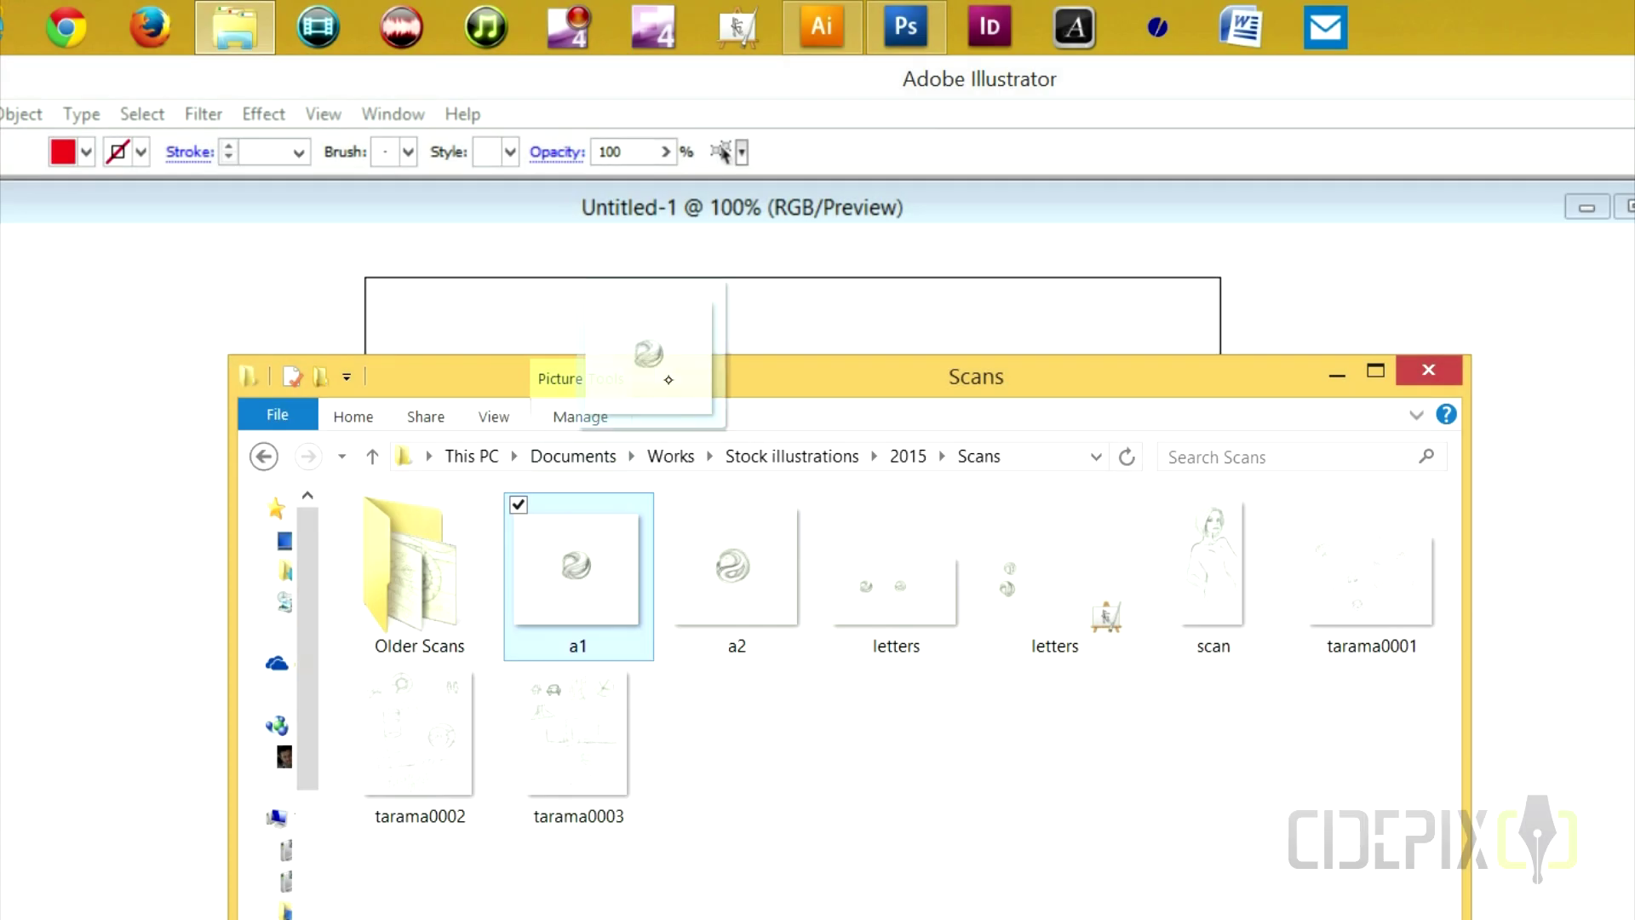
Place the a1.jpg sketch scan on the artboard and drag it left into position
click(766, 302)
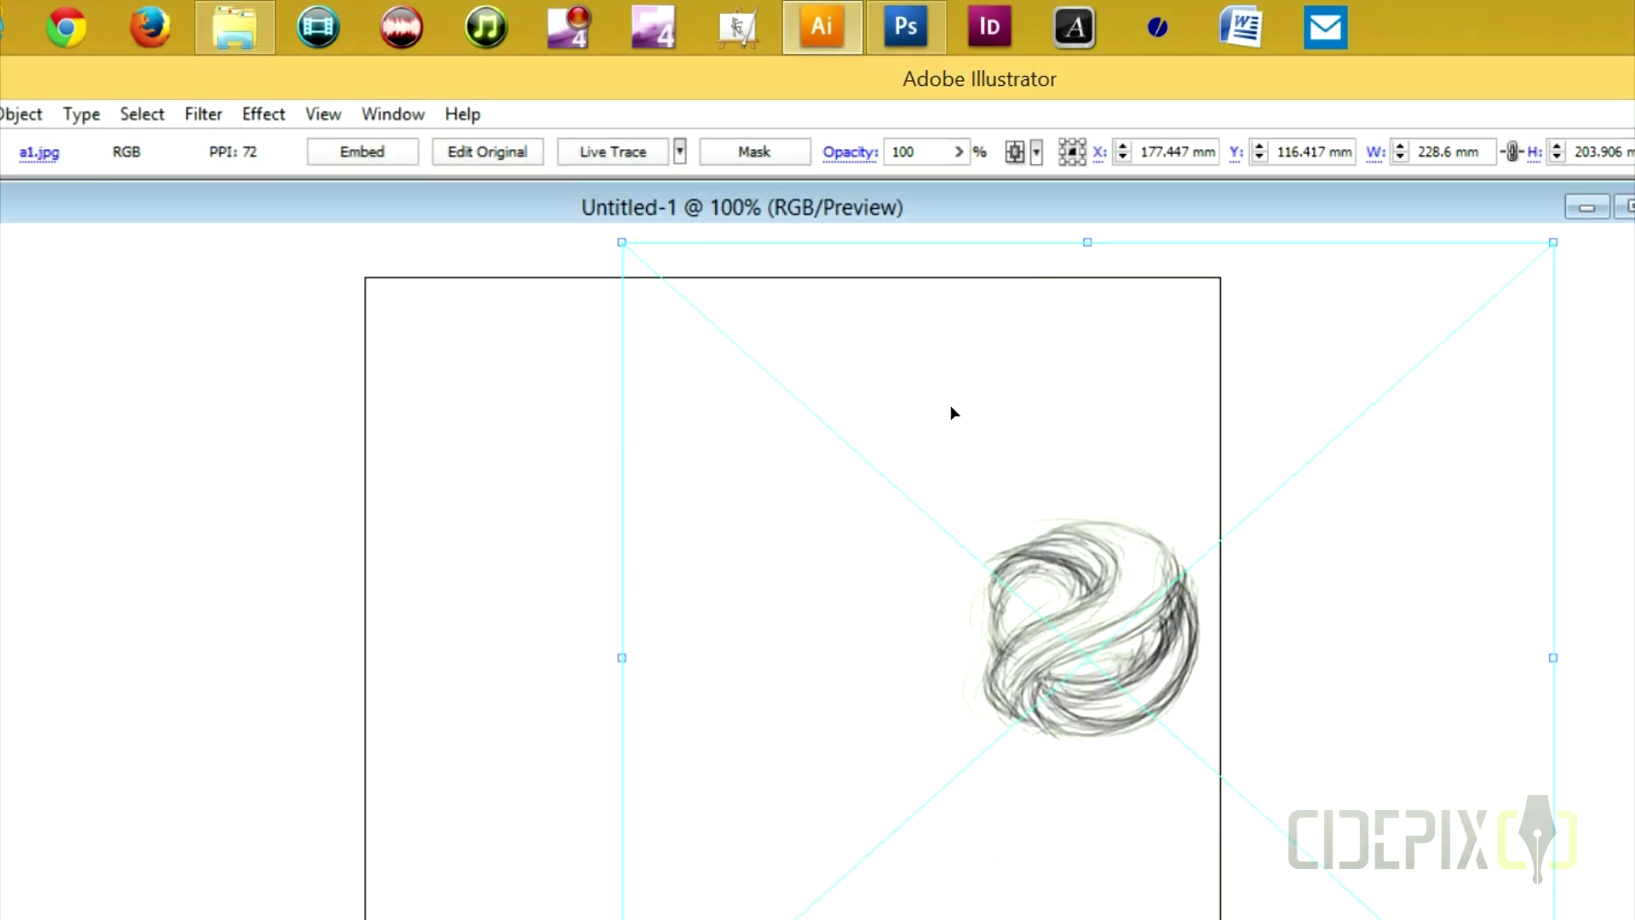
drag(1100, 672, 817, 713)
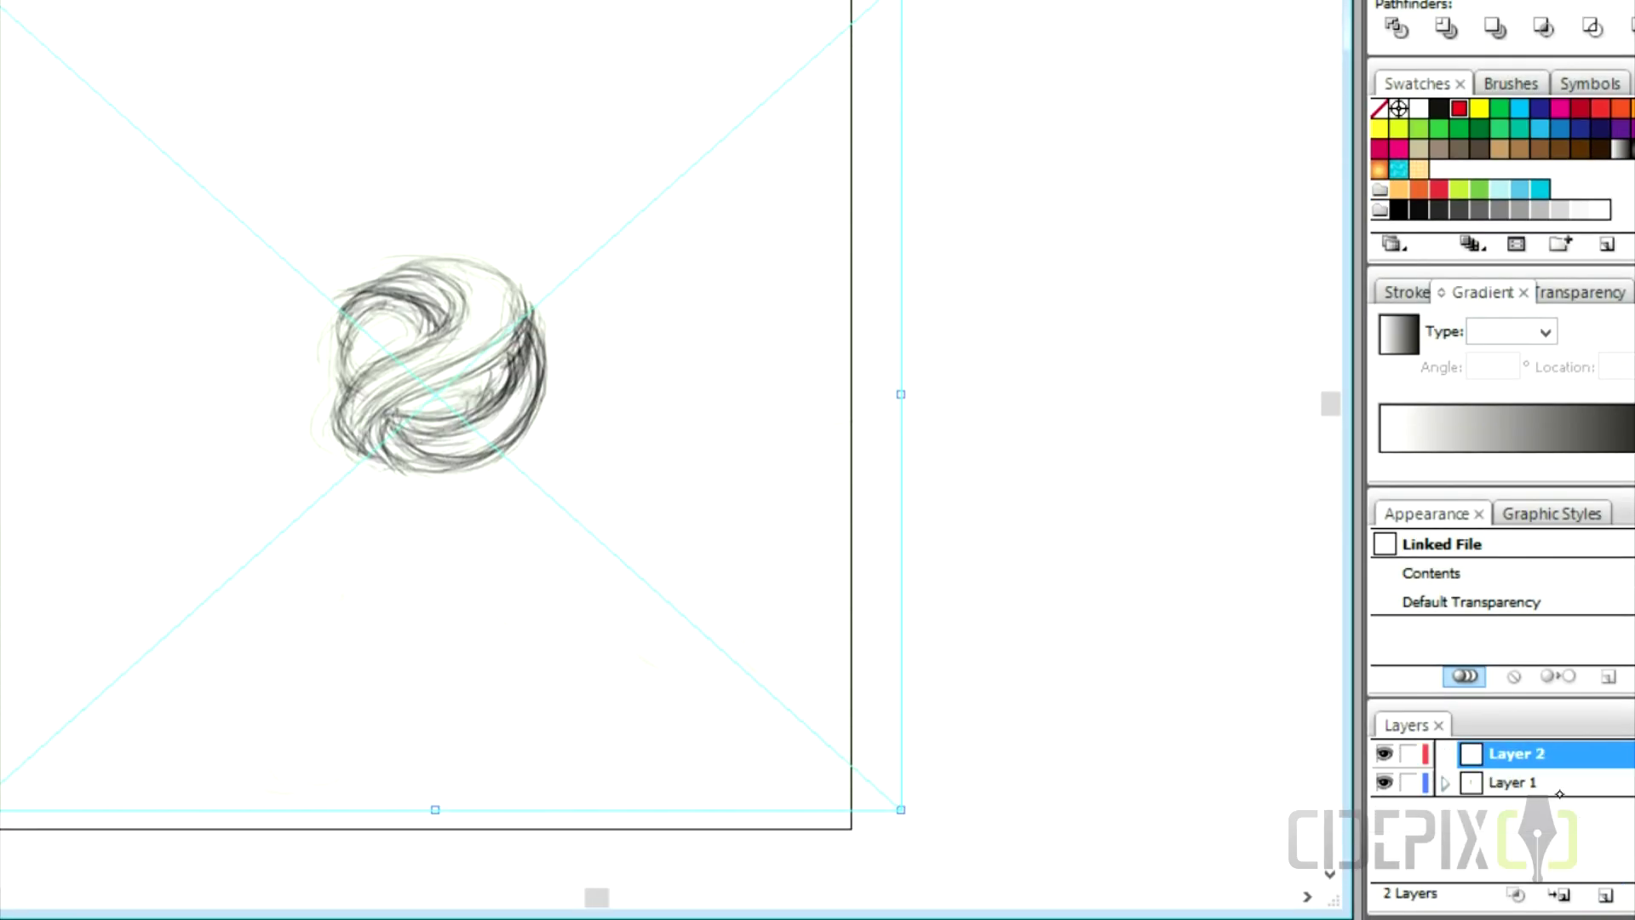
Lock Layer 1 with Dim Images on, then make Layer 2 active with black fill
click(1410, 784)
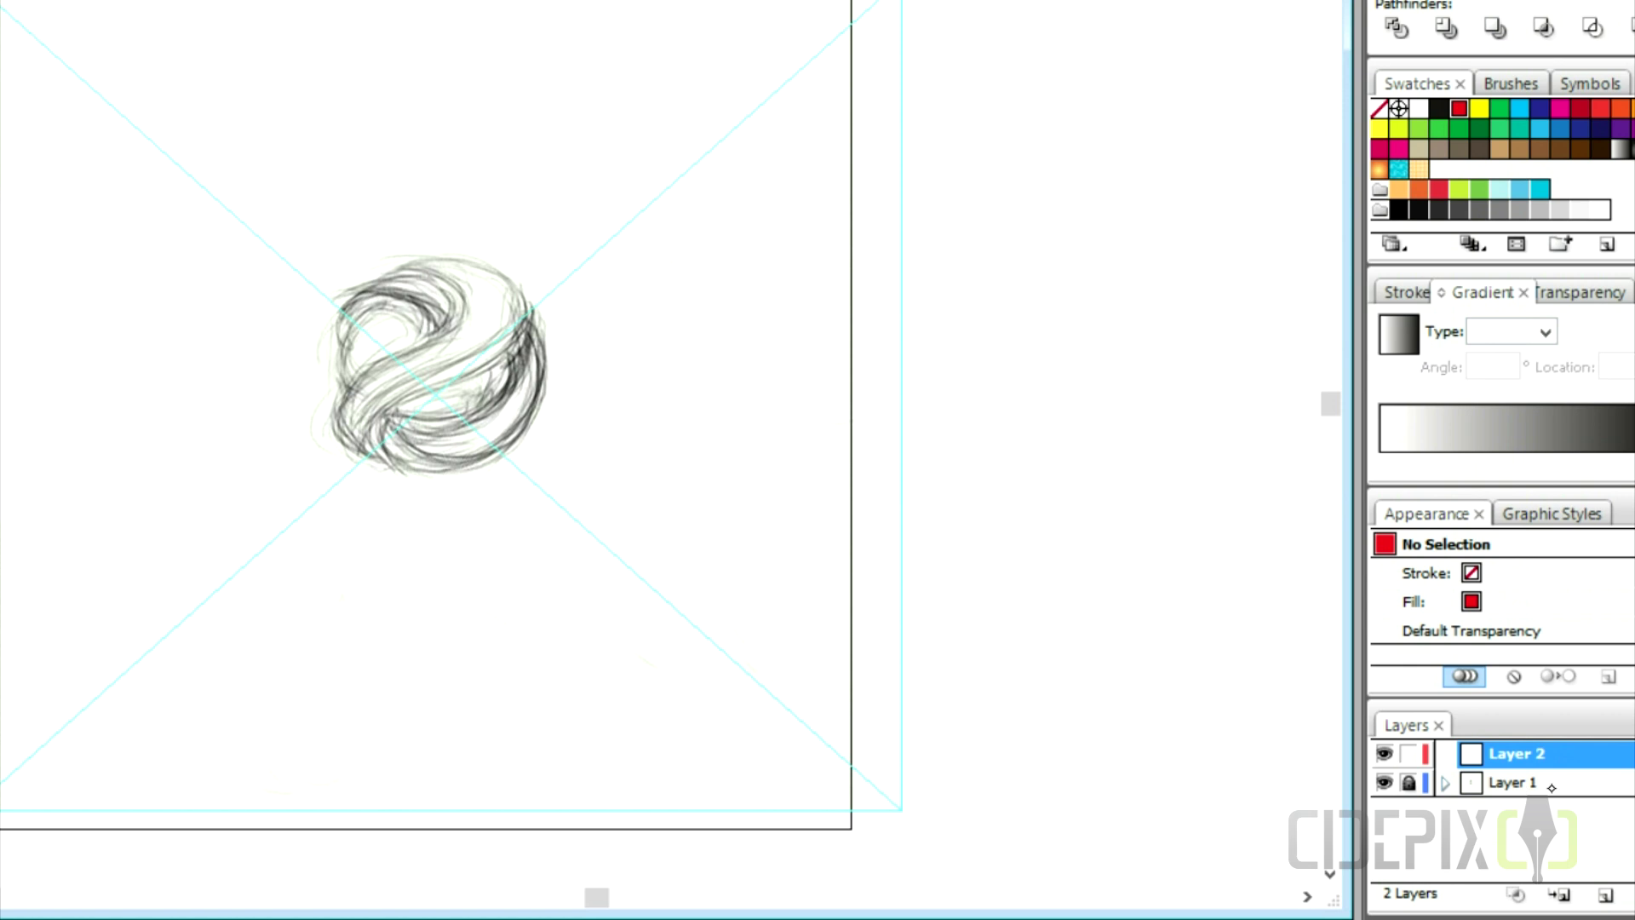
double_click(1555, 786)
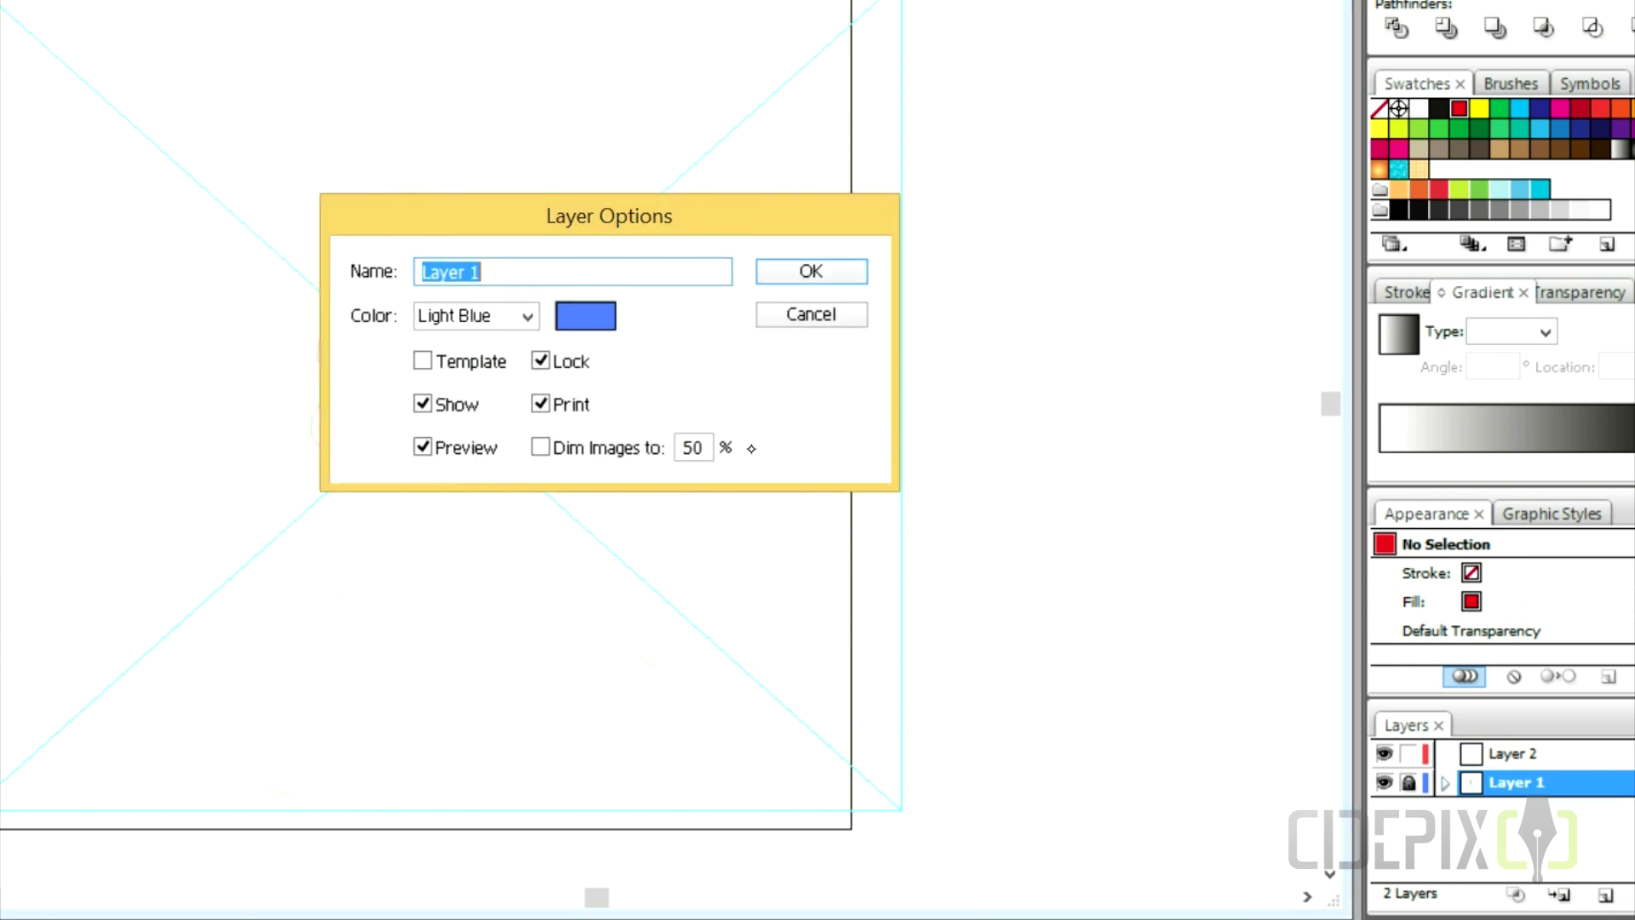
click(797, 268)
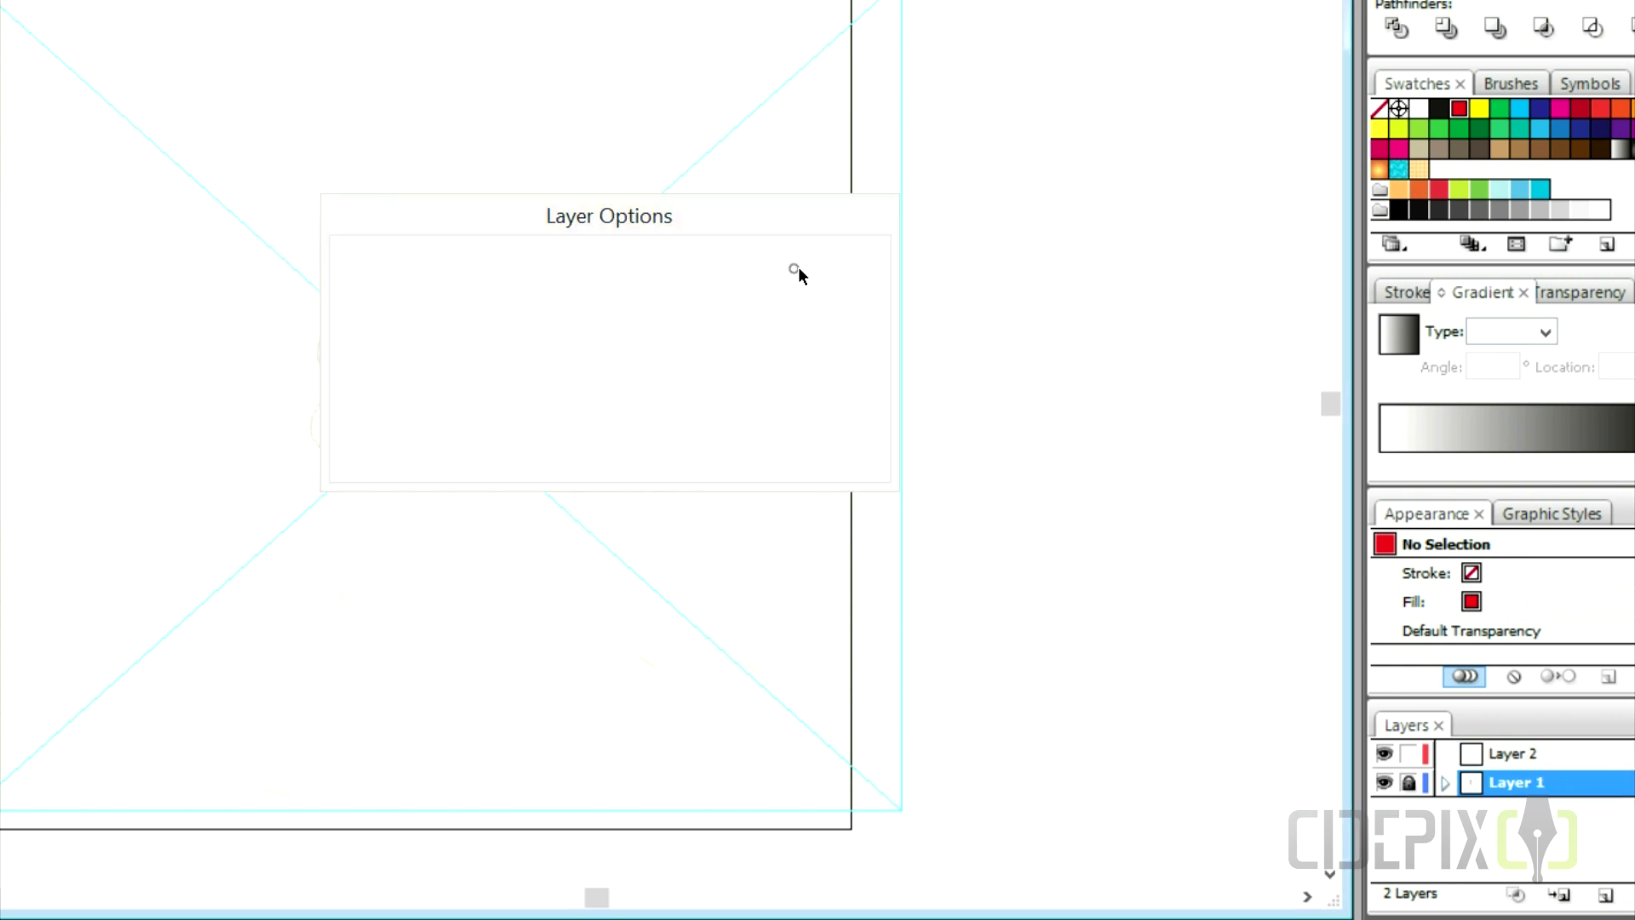
click(1540, 754)
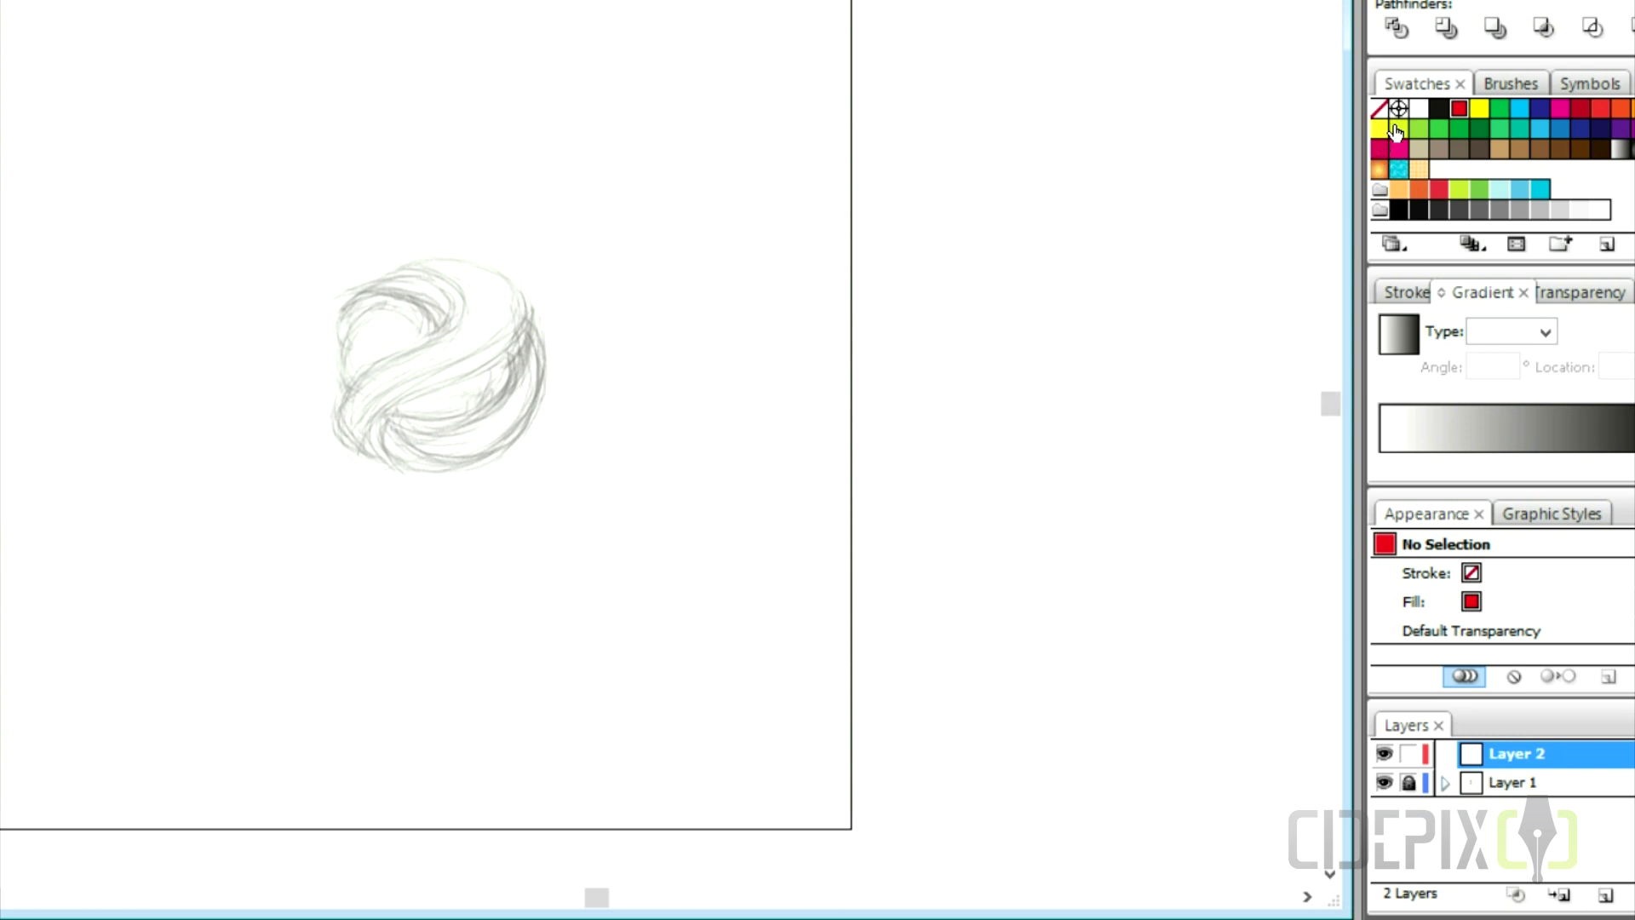
double_click(1438, 114)
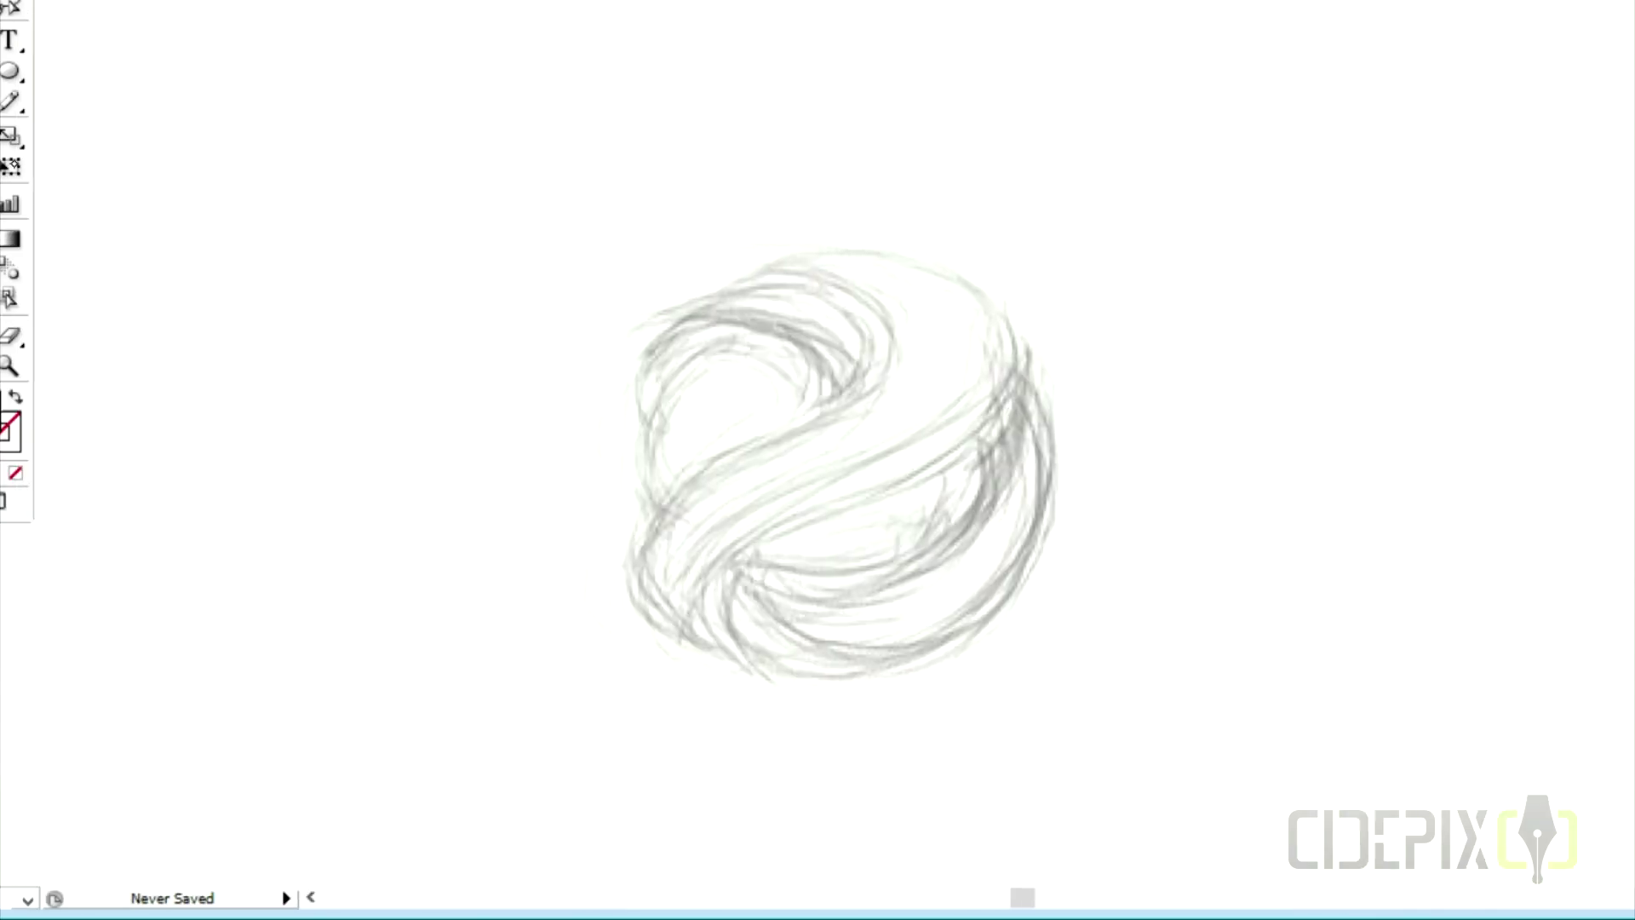
Draw a large circle over the sketched sphere and make it a black outline only
key(l)
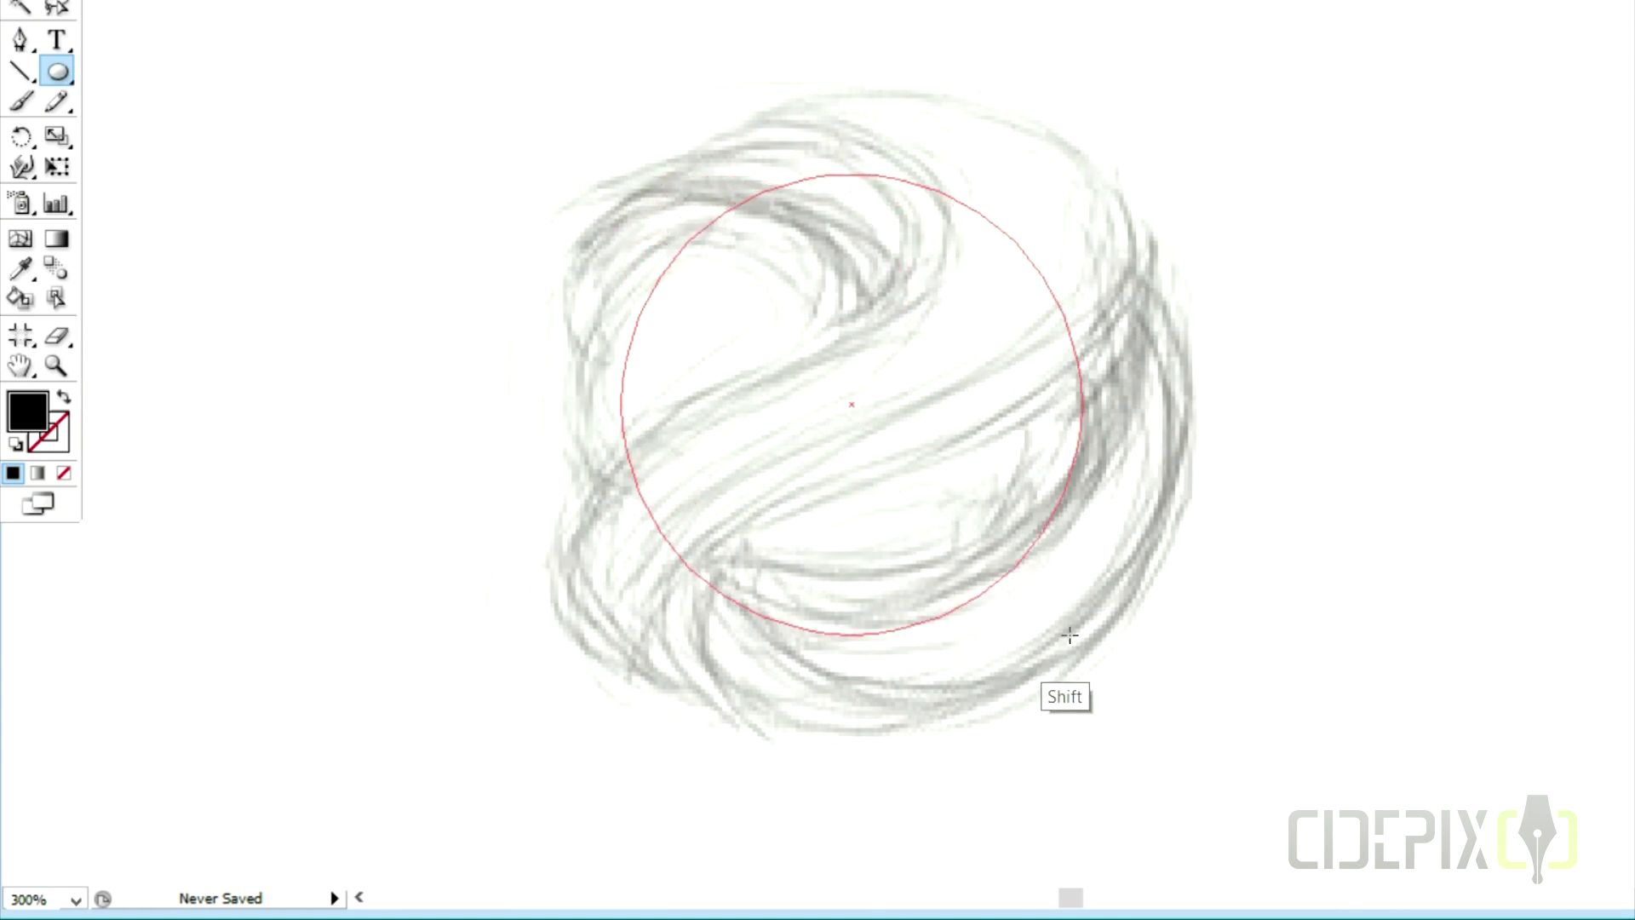
drag(677, 249, 1102, 637)
key(v)
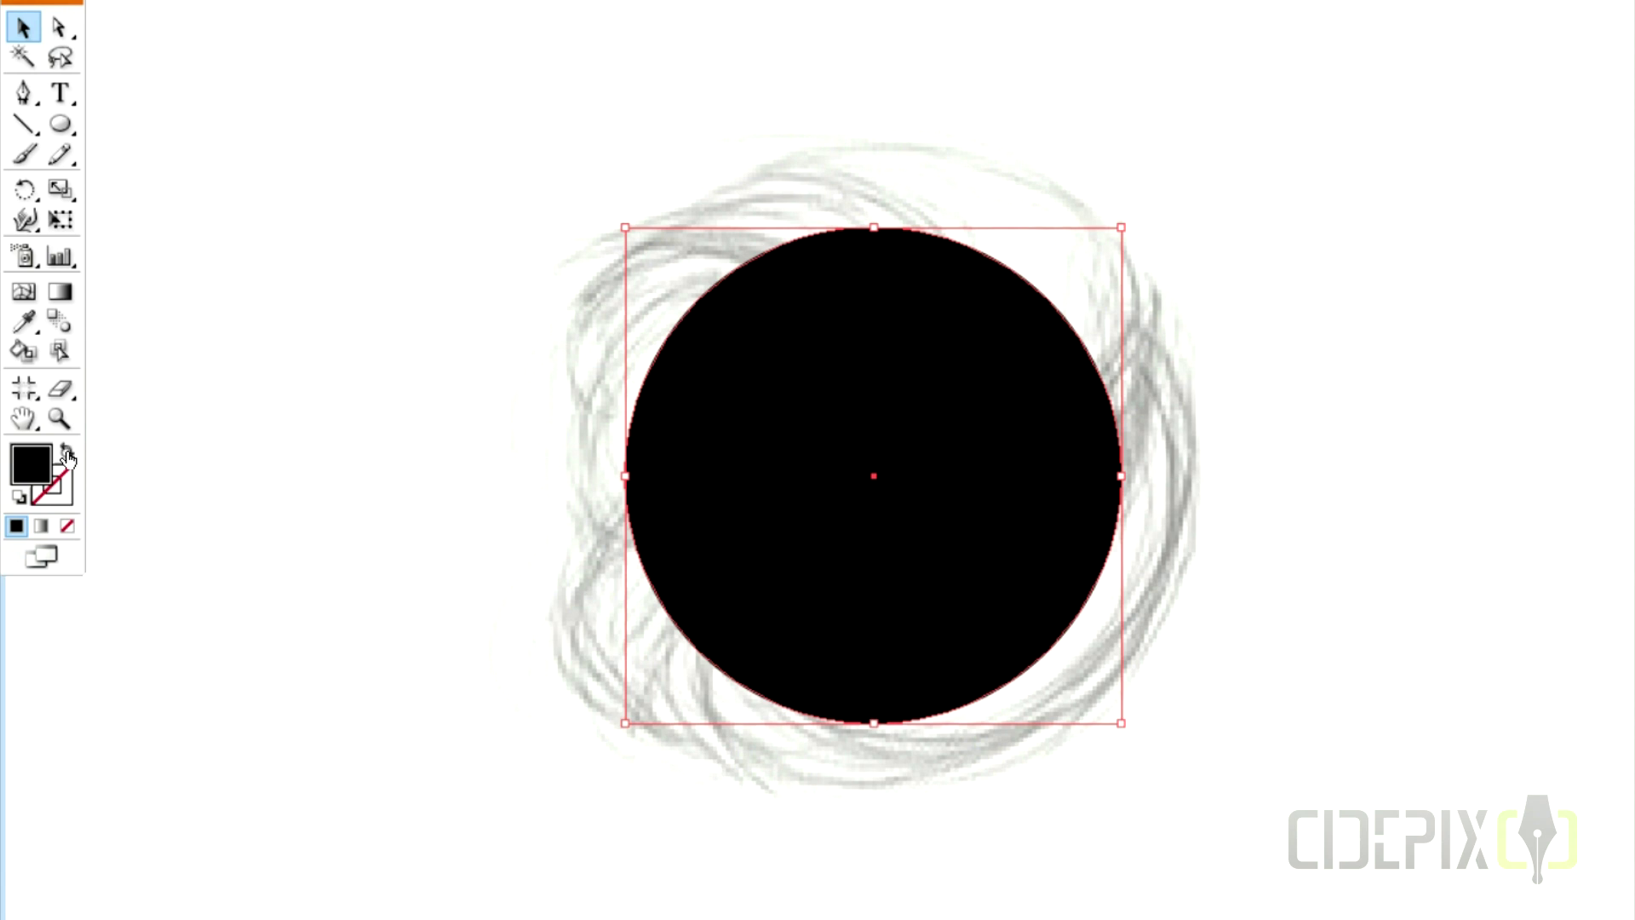
click(66, 453)
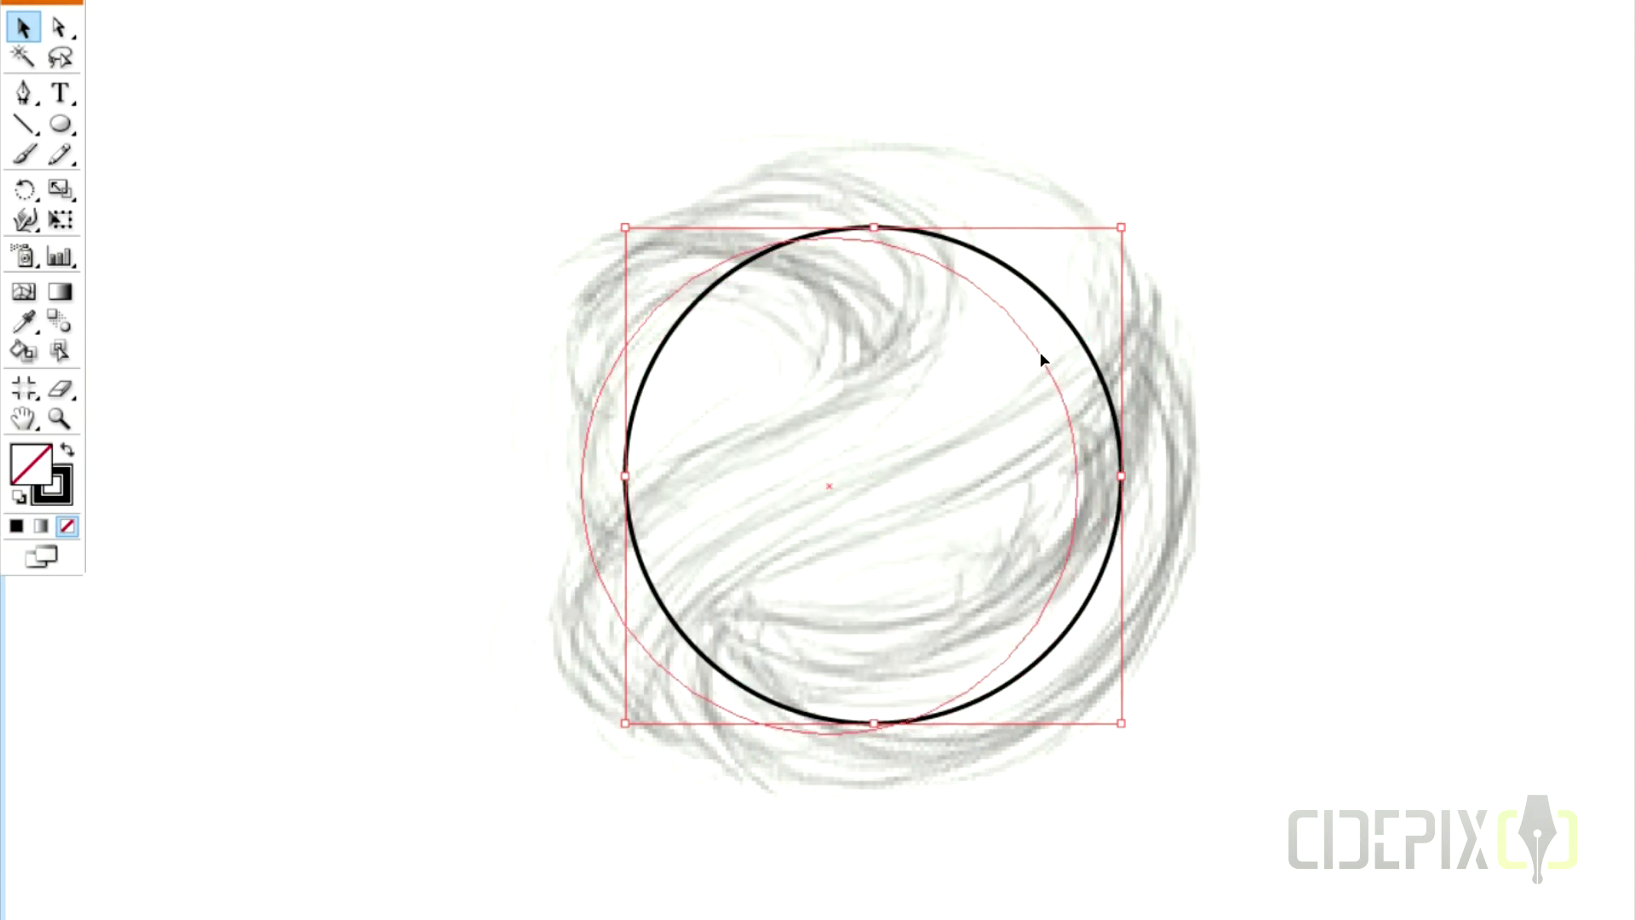
Nudge and resize the circle to match the sketch's round outline and right edge
key(Left)
key(Left)
key(Left)
key(Down)
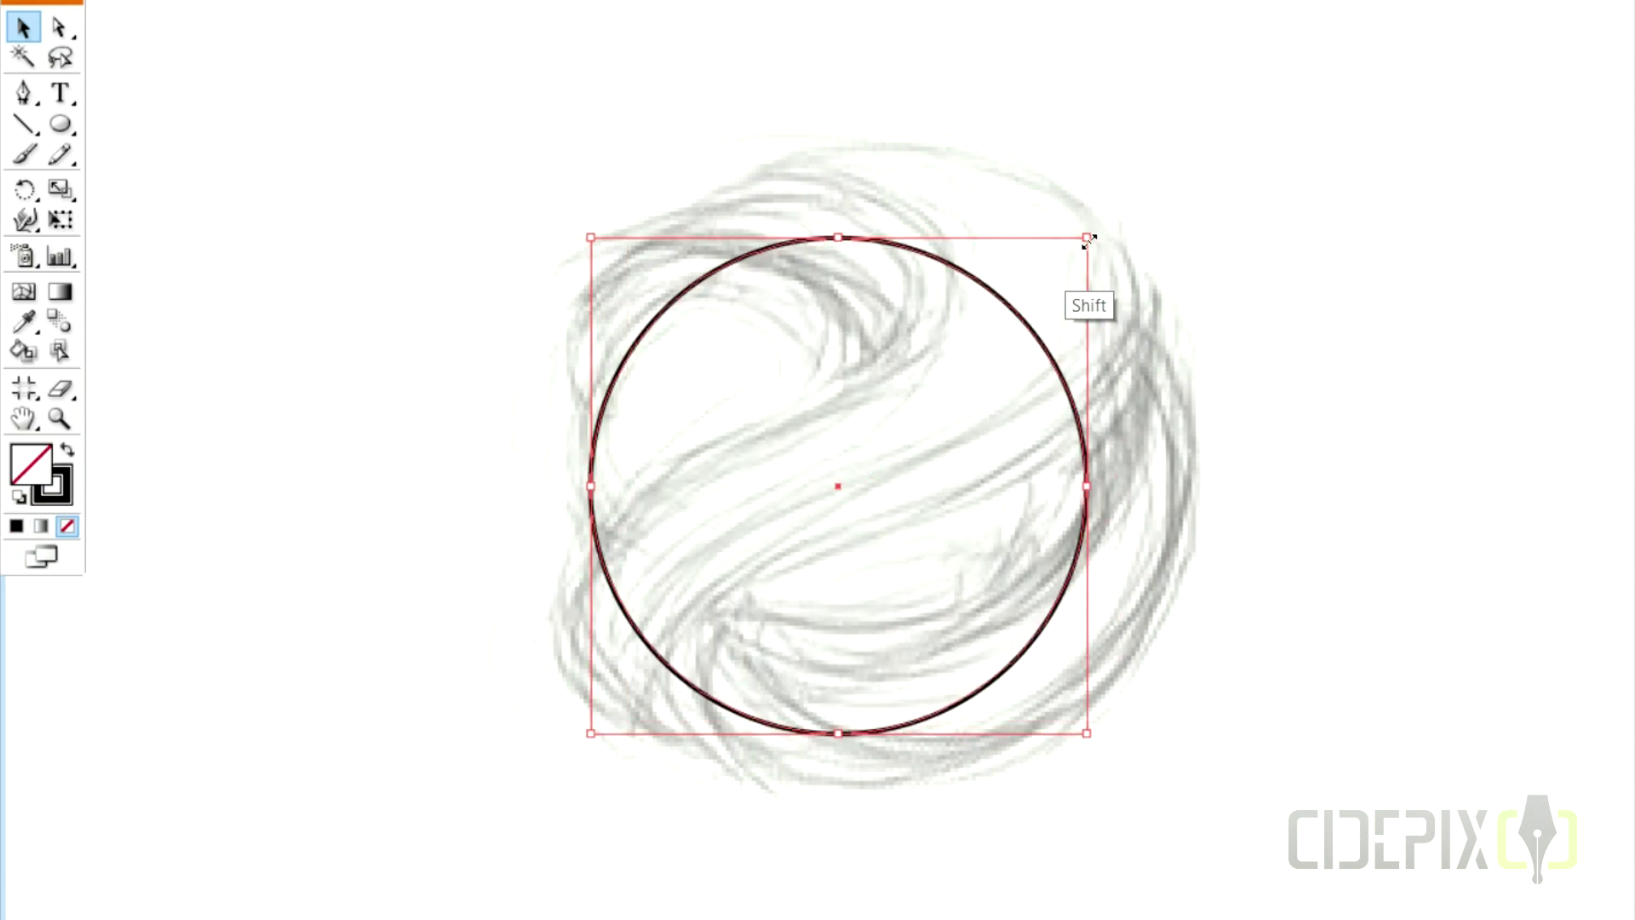
drag(1088, 238, 1120, 207)
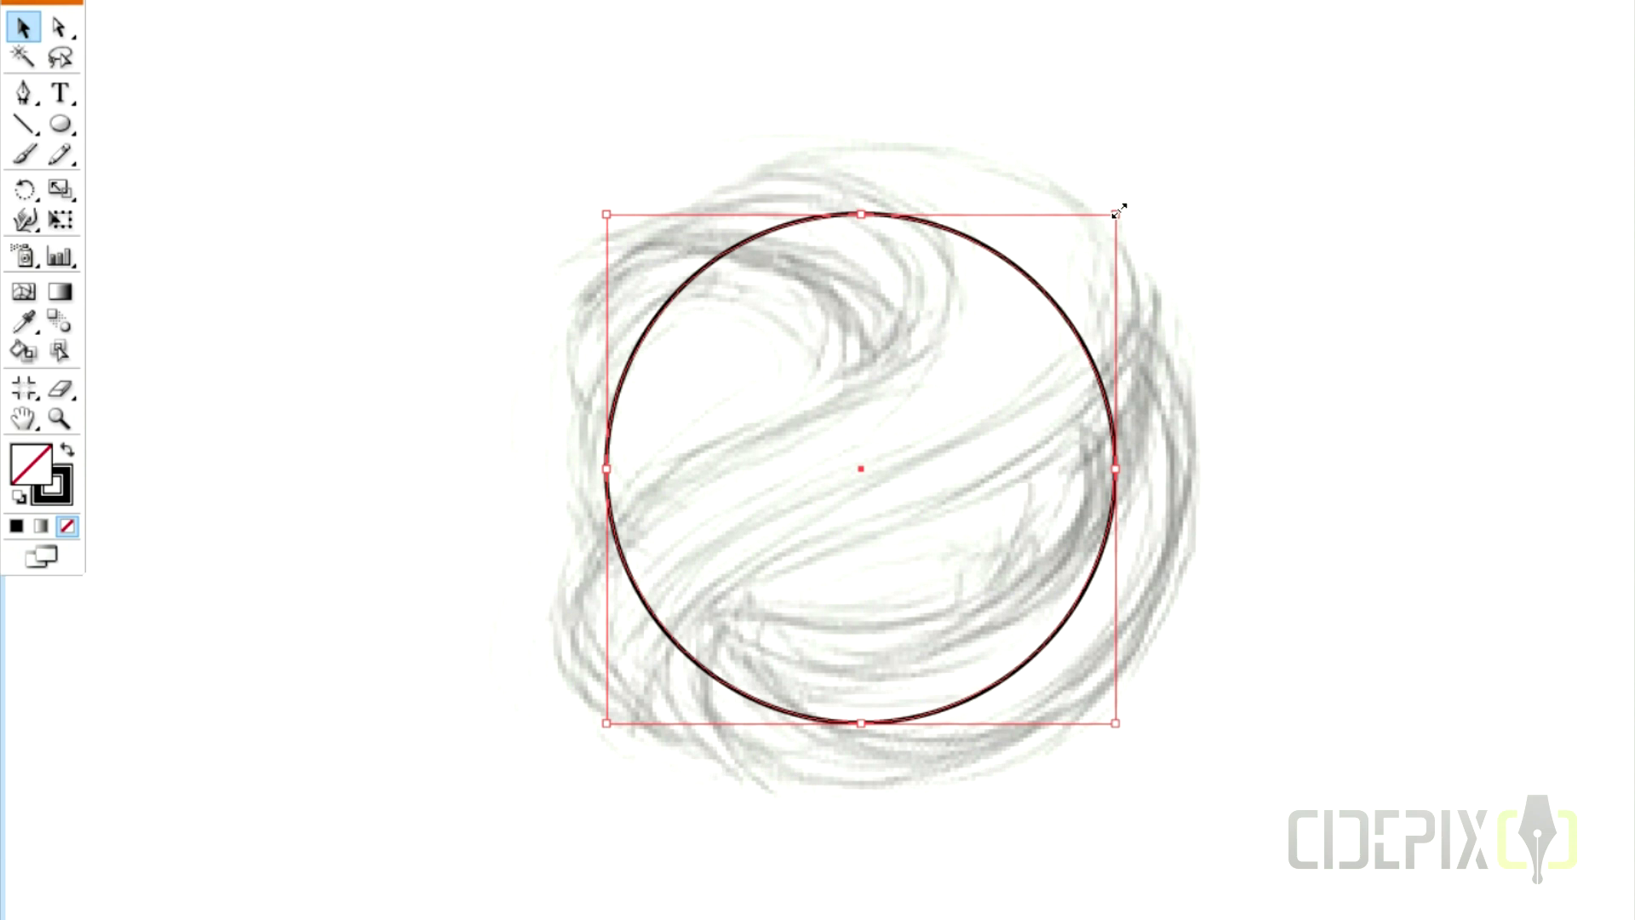
drag(1112, 471, 1112, 482)
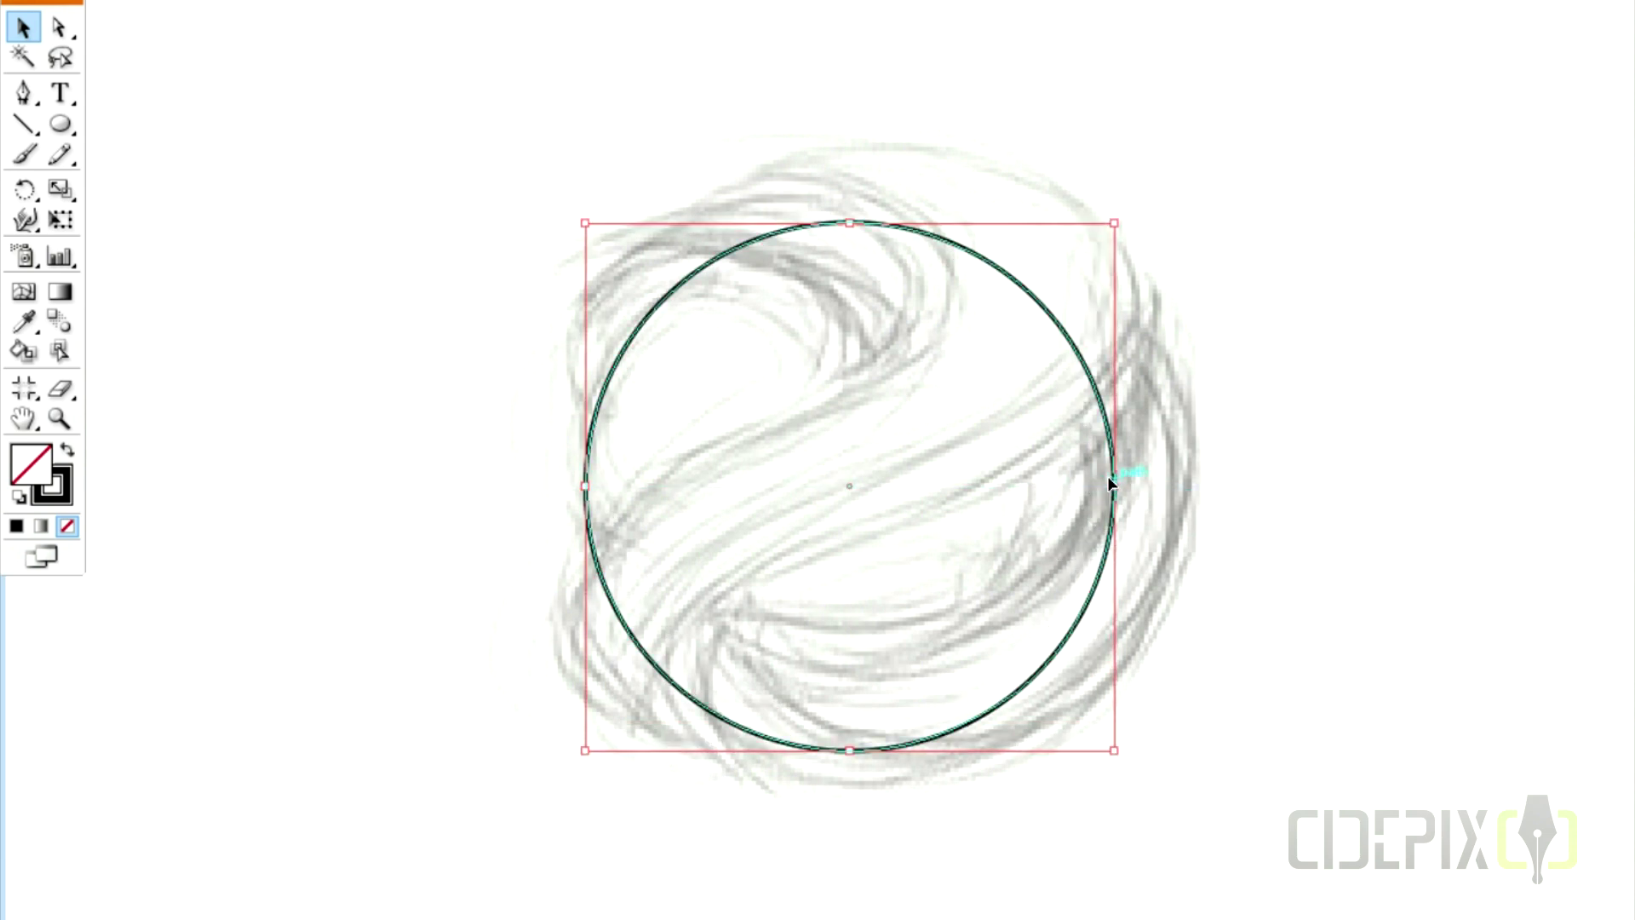
Pen-trace the upper ribbon curve from the sketch's upper left, down through the circle's centre
key(p)
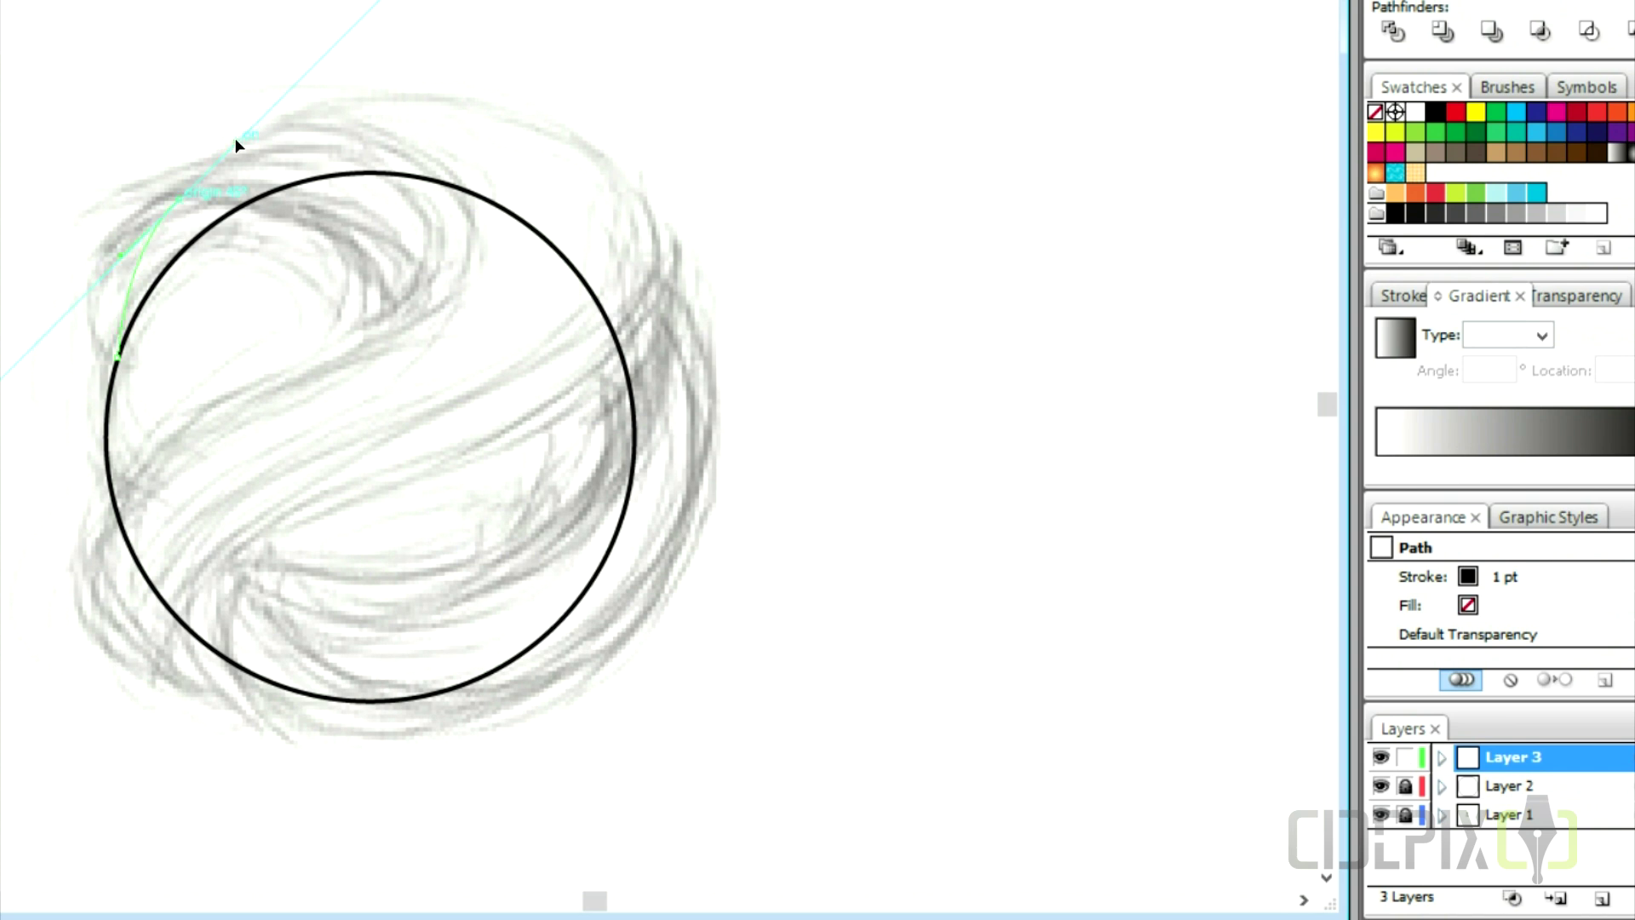
click(259, 137)
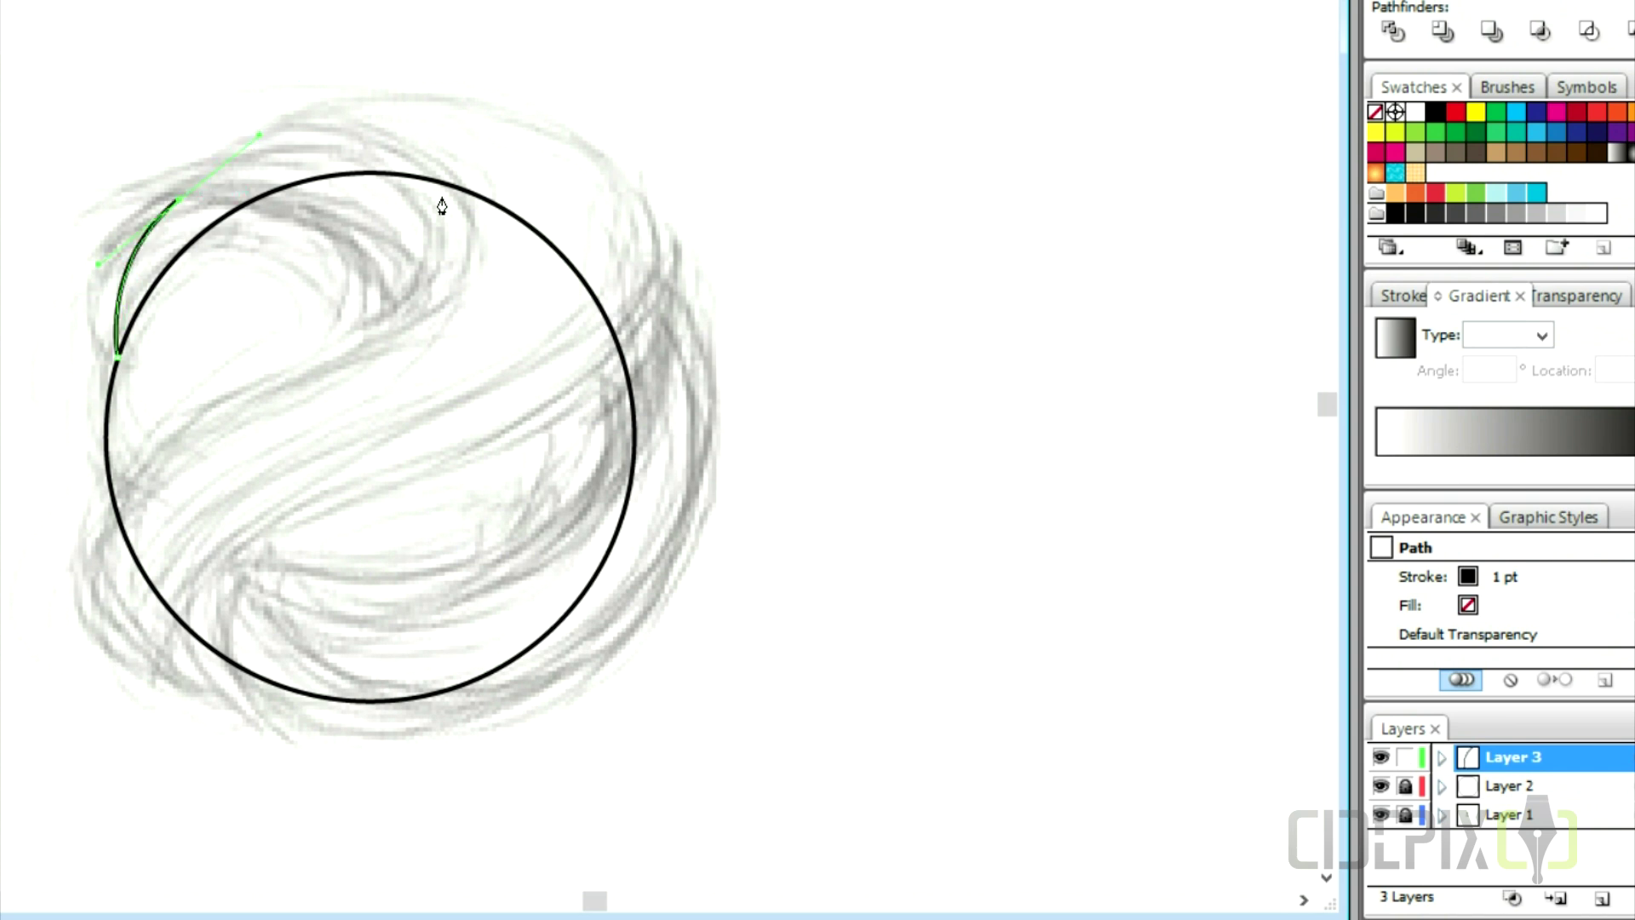
drag(515, 298, 515, 298)
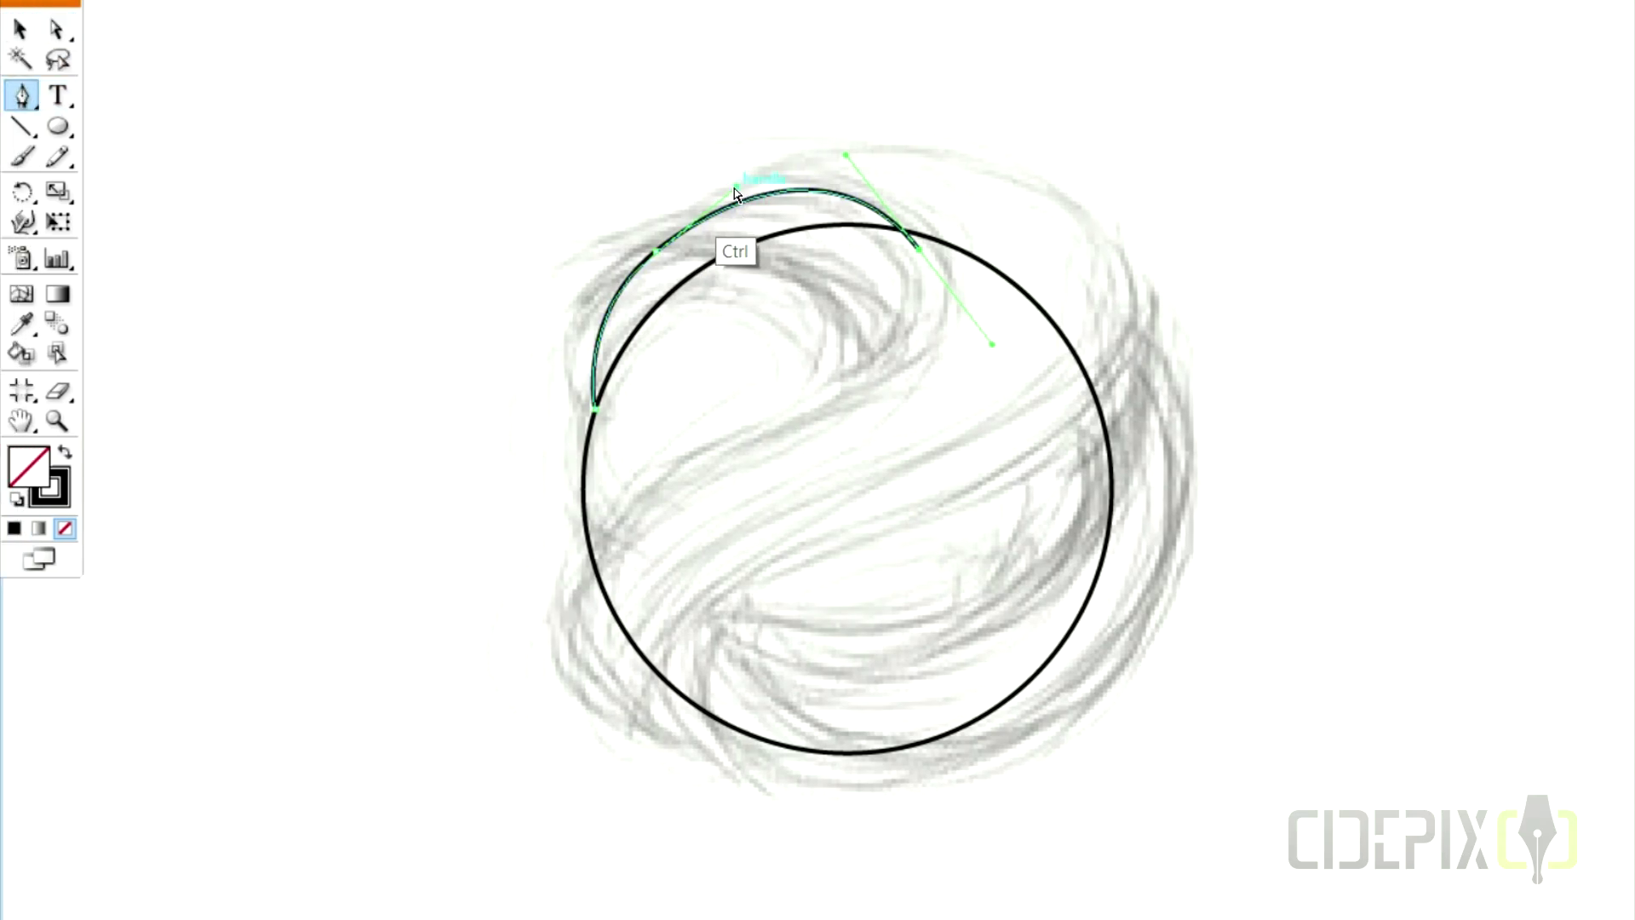
drag(725, 175, 733, 170)
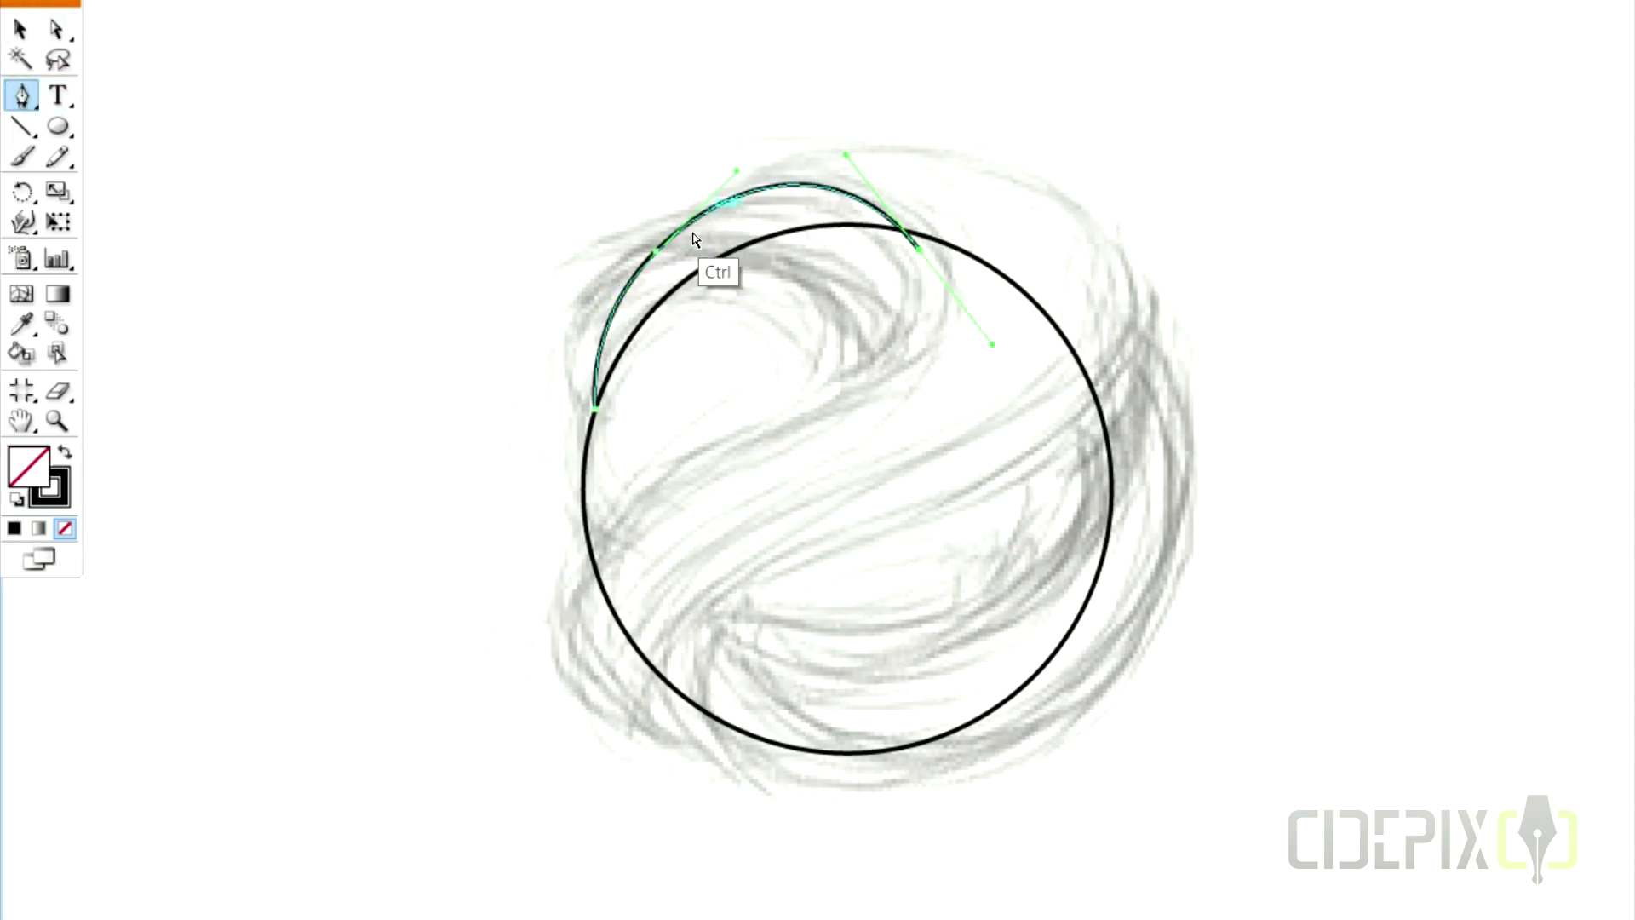
ctrl+click(657, 254)
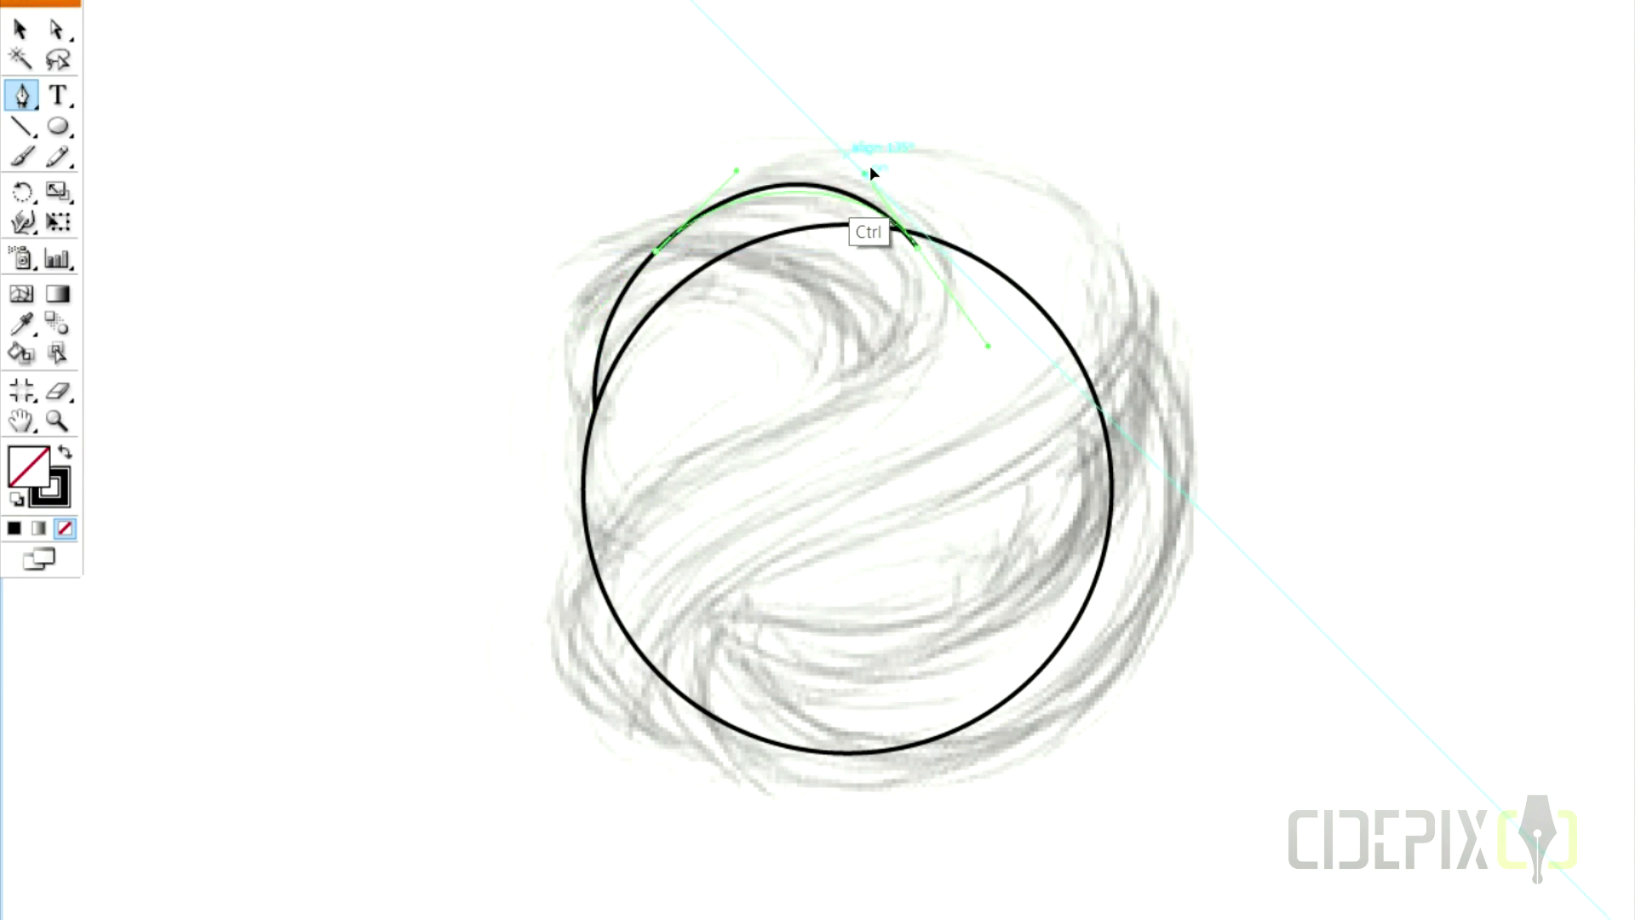
drag(845, 163, 868, 171)
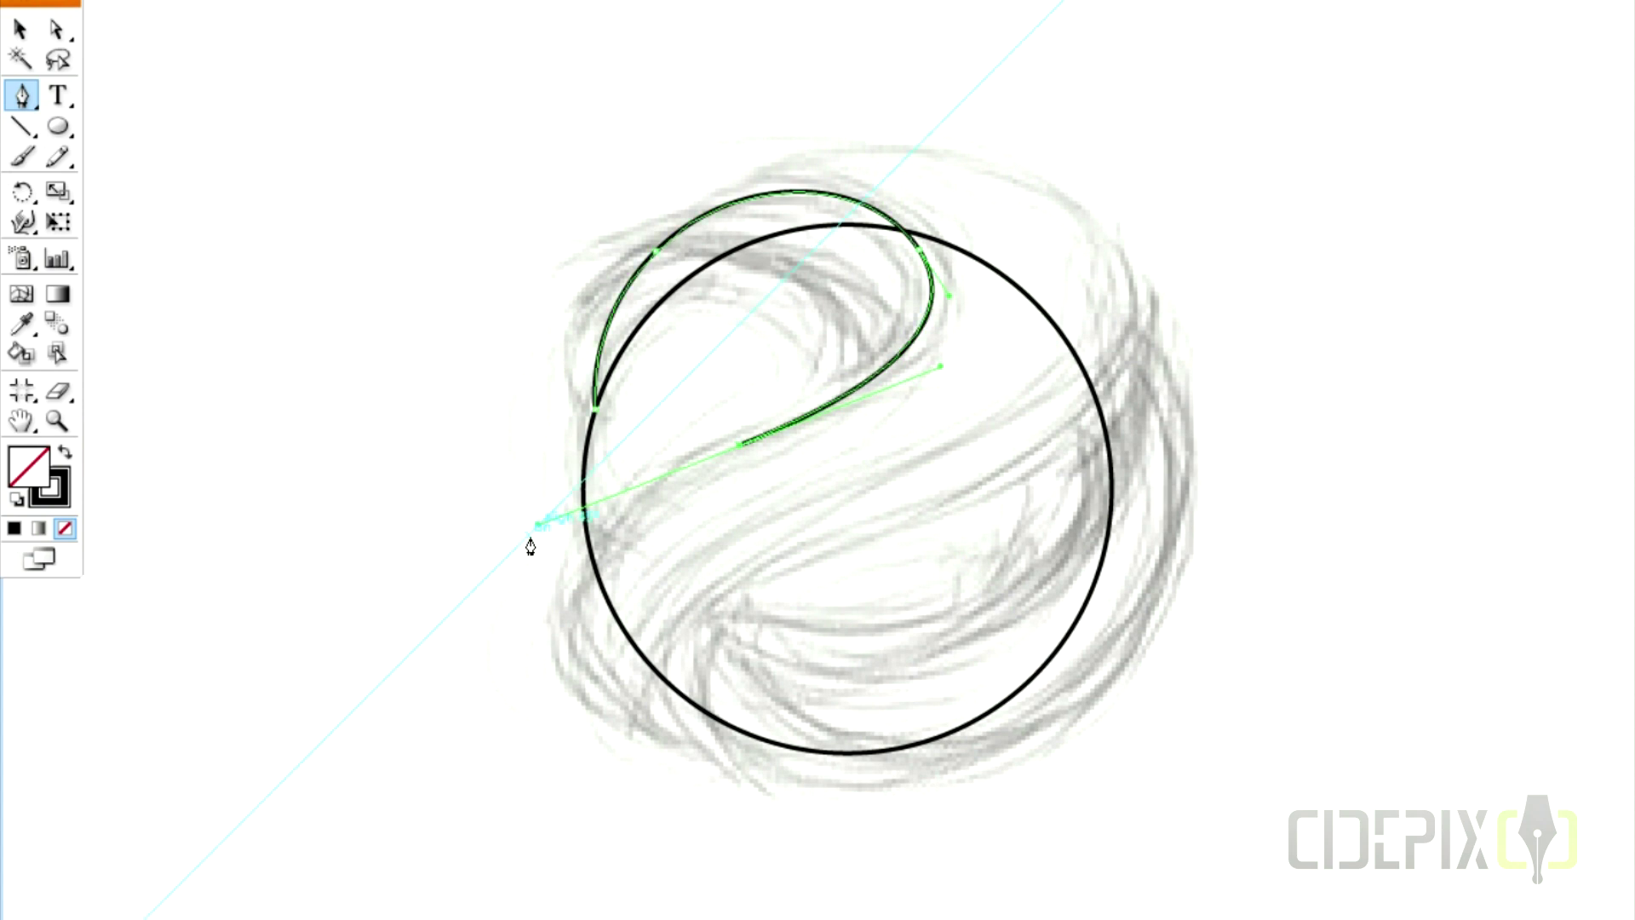
drag(701, 709, 865, 726)
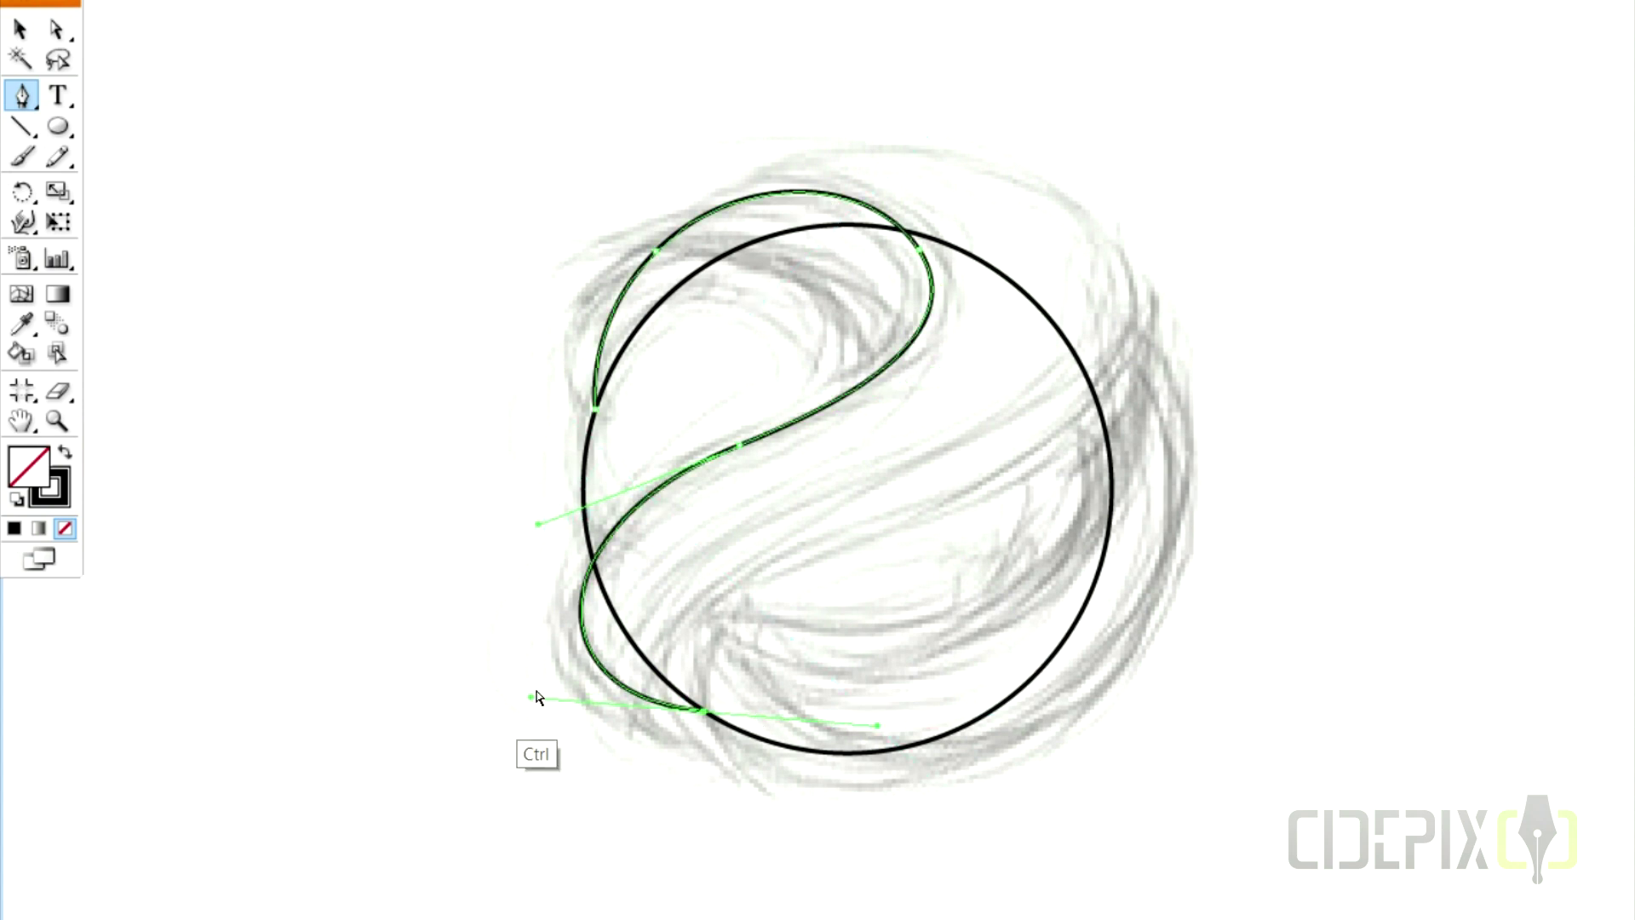
drag(536, 698, 547, 527)
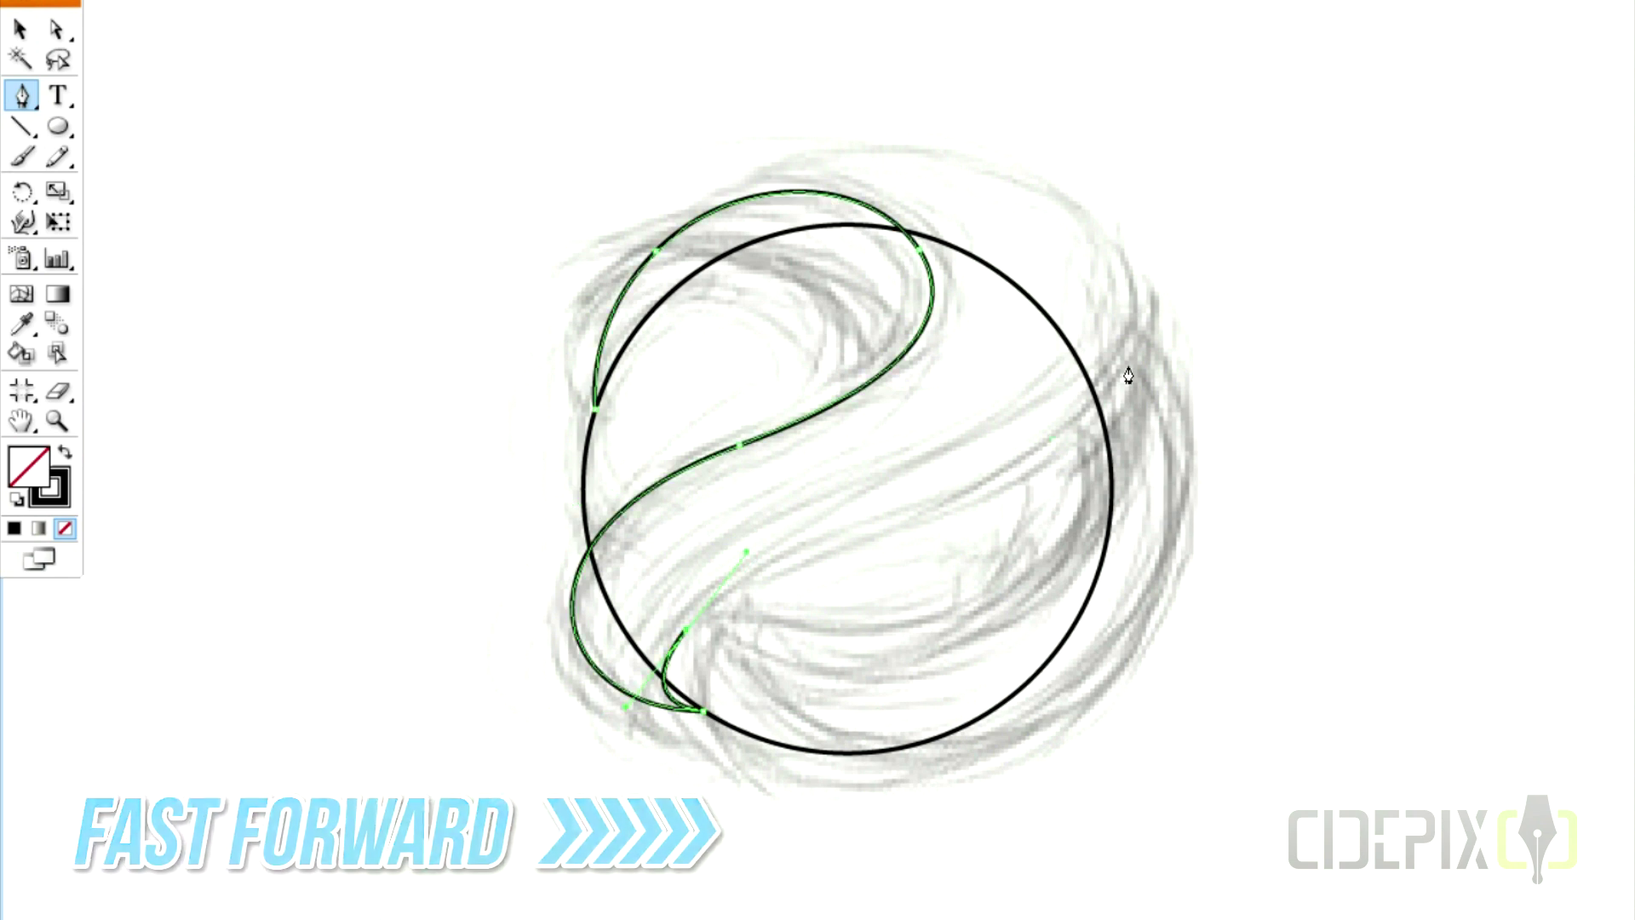
Trace the inner ribbon shape near the top of the sphere as a closed path
drag(1142, 321, 1117, 137)
drag(661, 218, 532, 366)
key(ctrl+plus)
key(ctrl+plus)
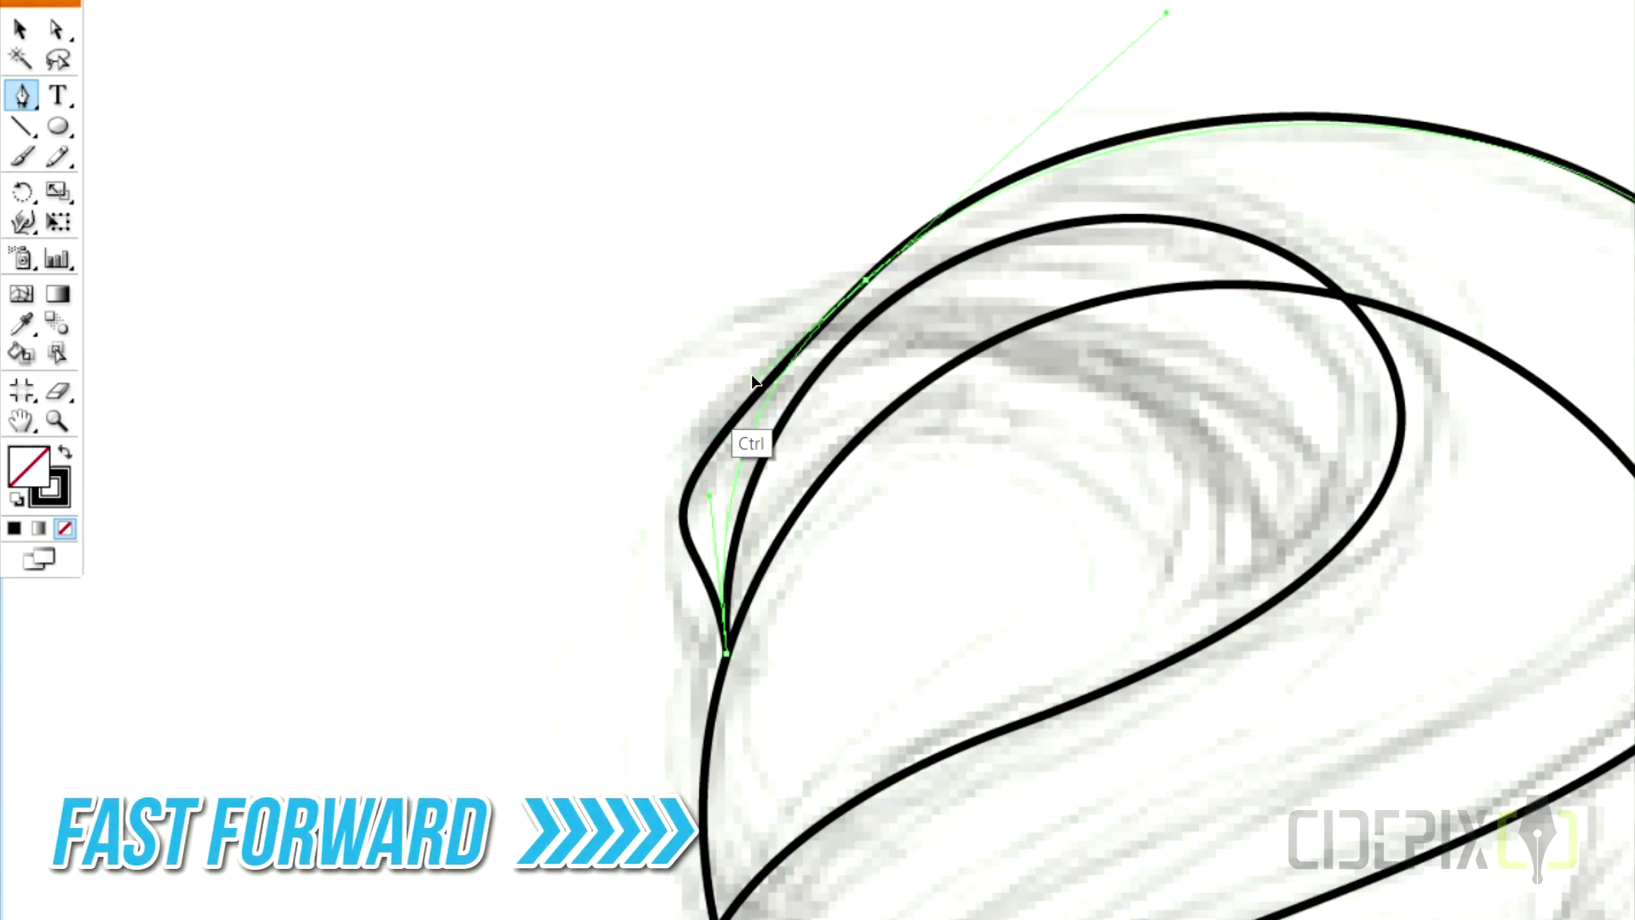
key(ctrl+minus)
drag(474, 541, 836, 379)
drag(785, 547, 719, 599)
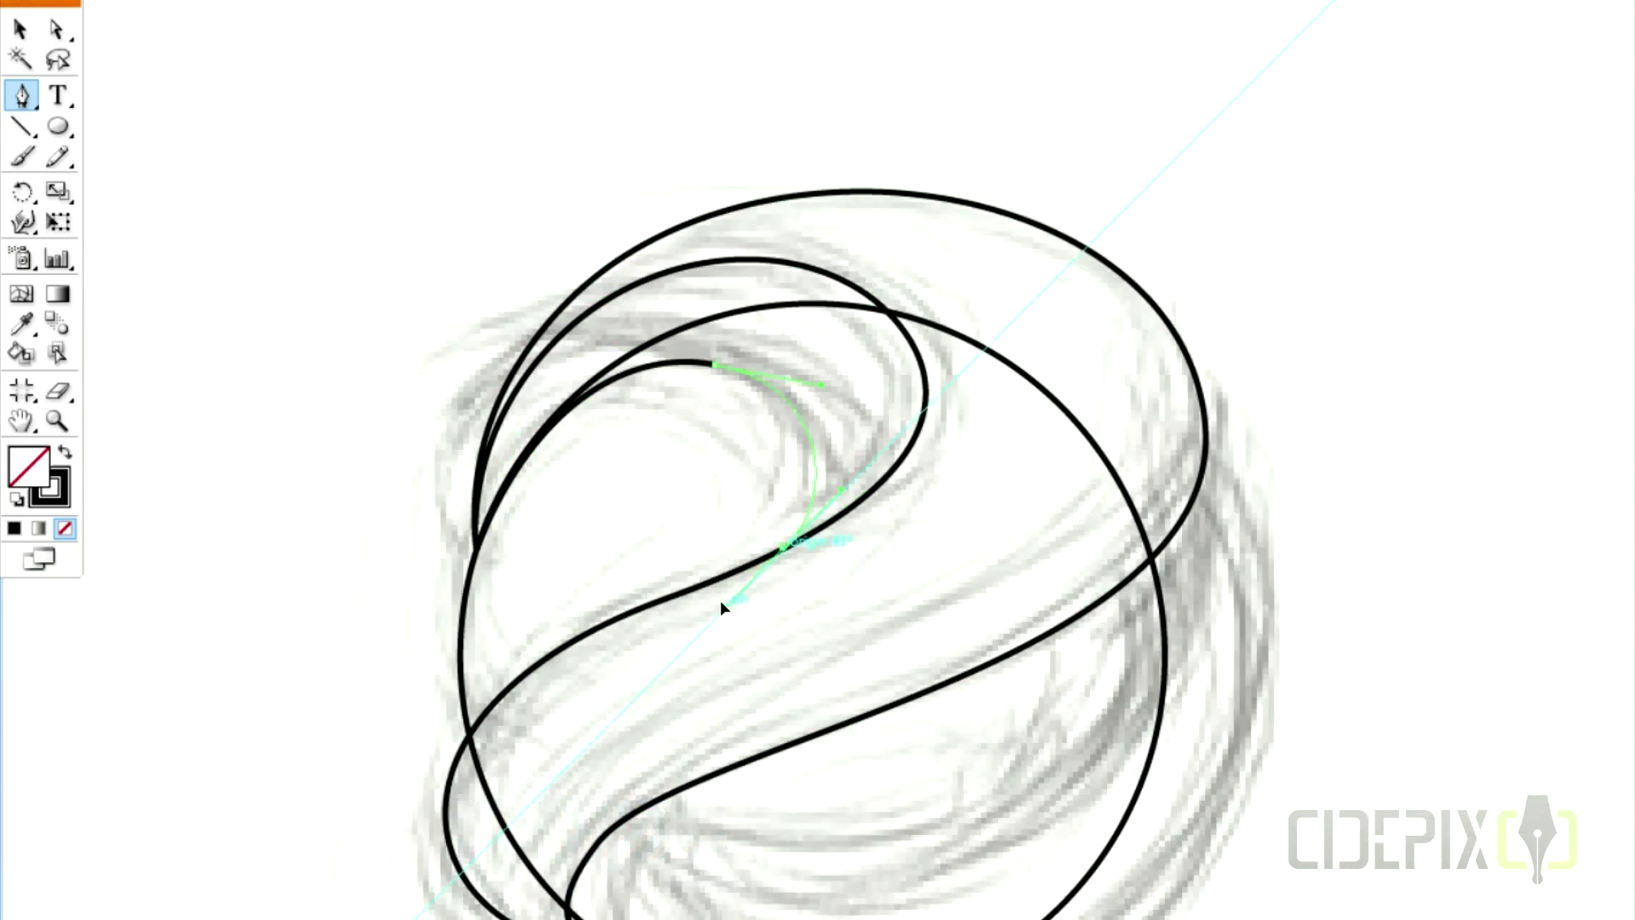
click(789, 224)
drag(476, 550, 511, 622)
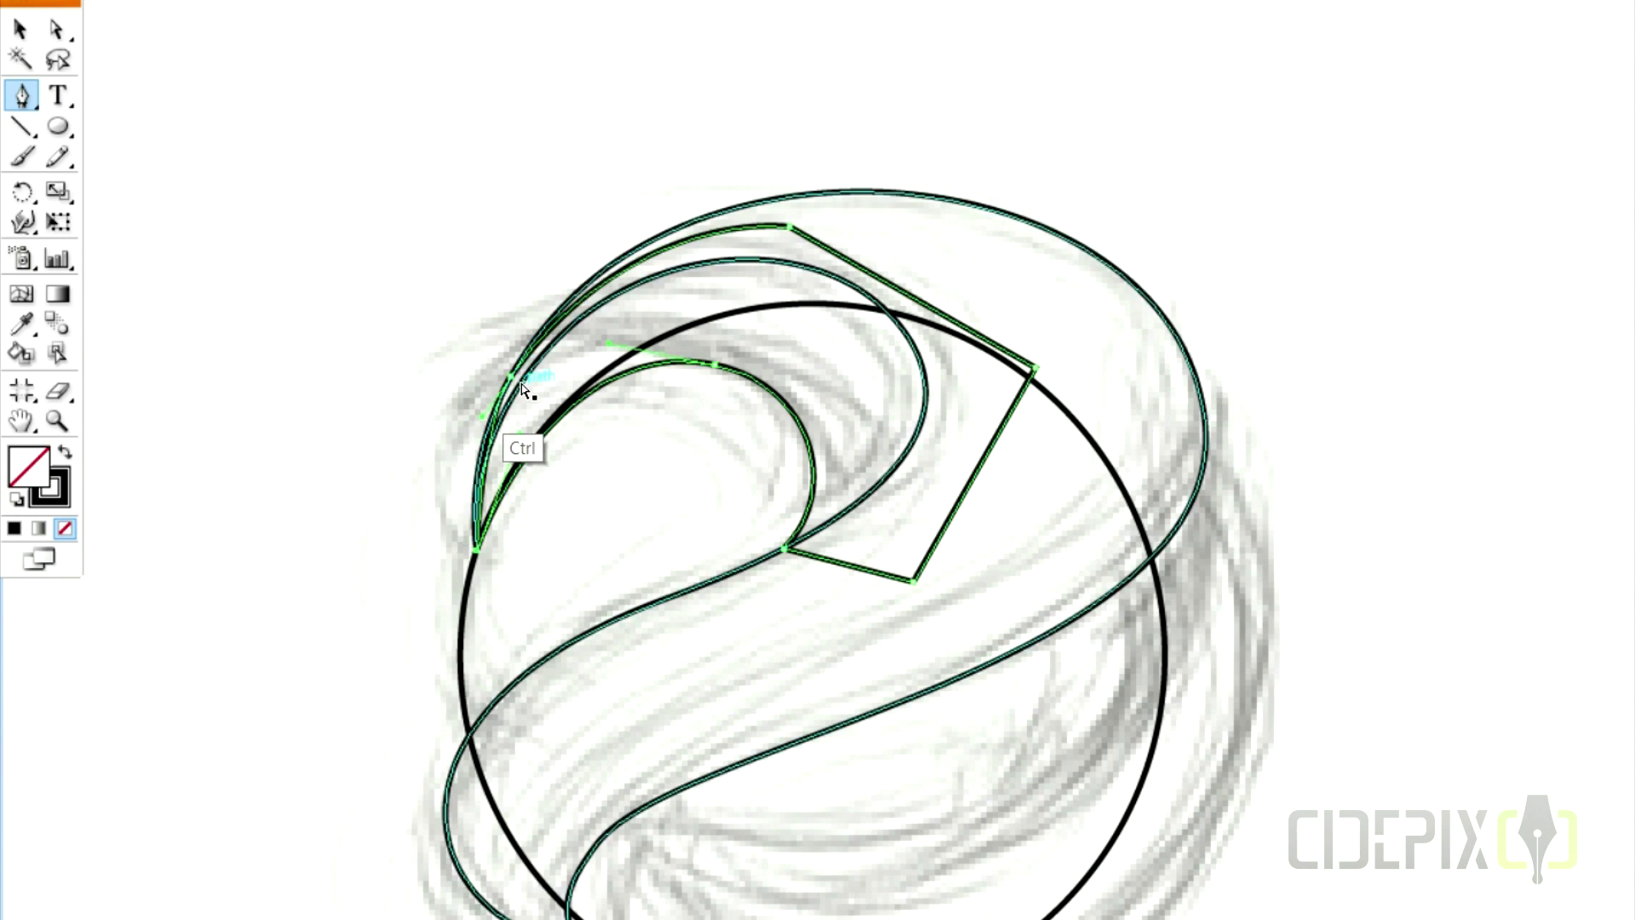
key(ctrl+plus)
key(ctrl+minus)
key(ctrl+minus)
key(ctrl+plus)
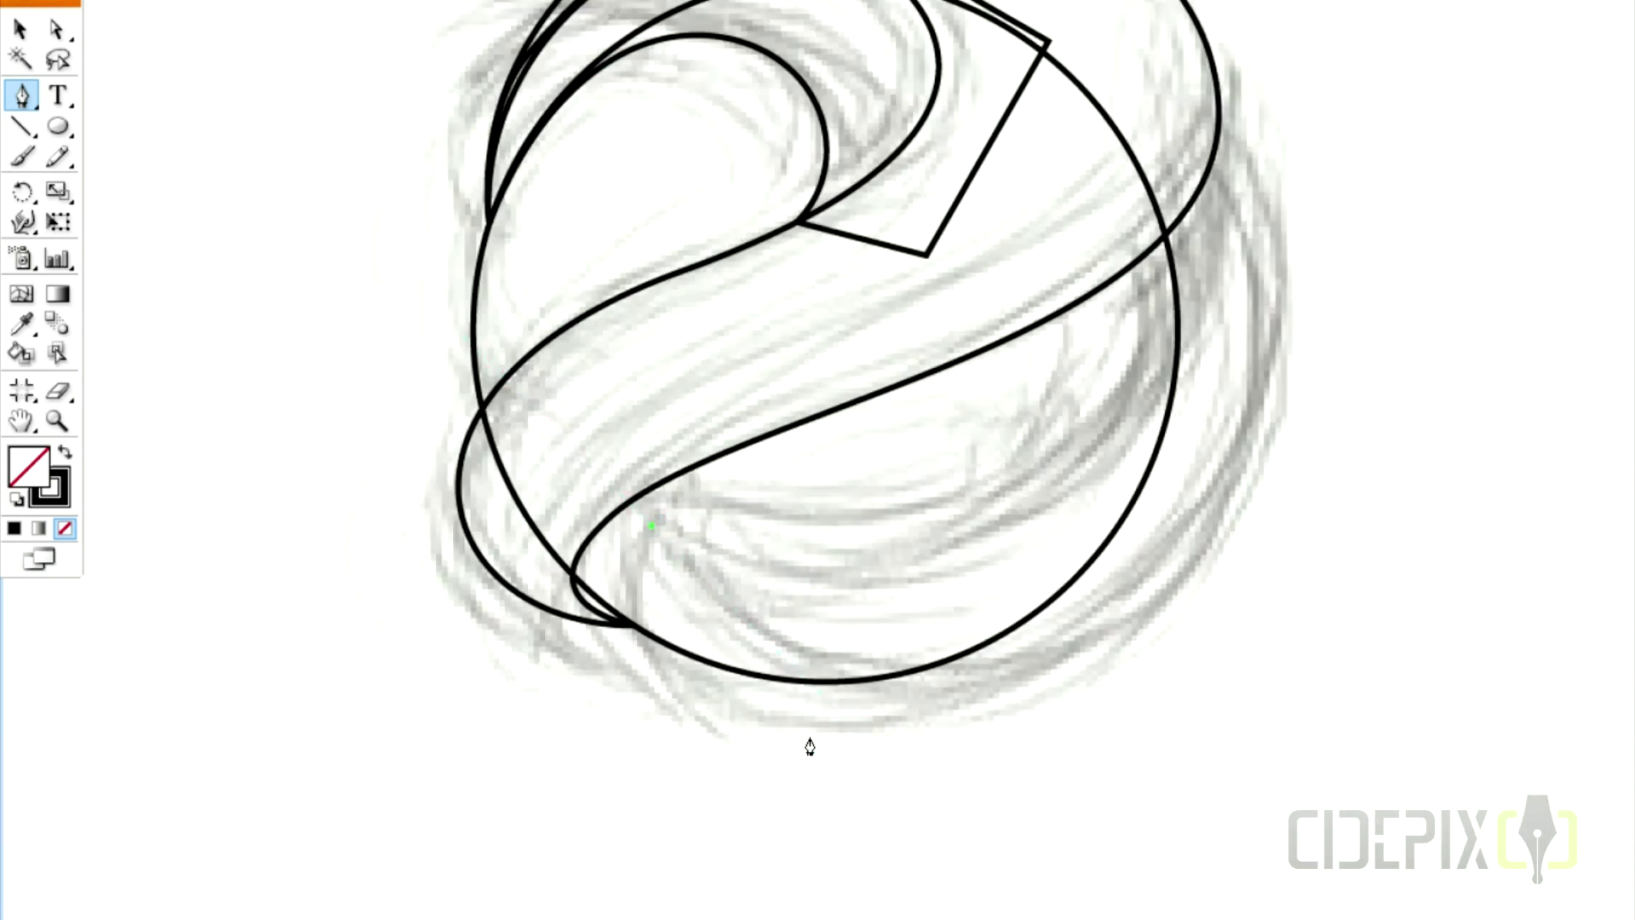
Trace the lower crescent band as a closed curved path
drag(1114, 281, 987, 57)
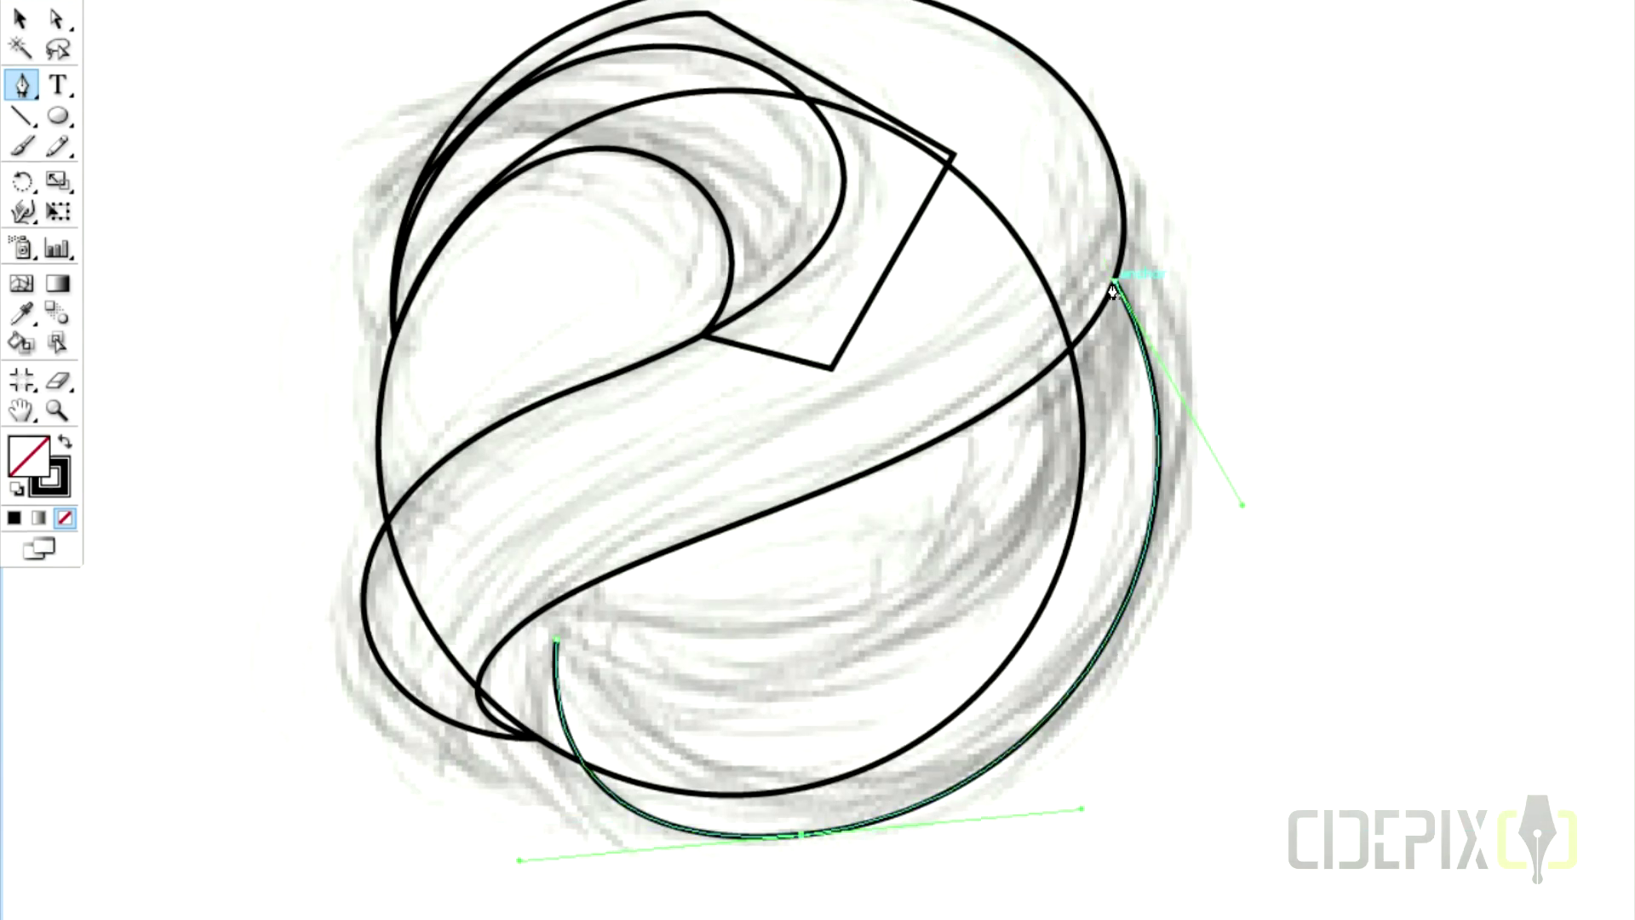
click(1045, 325)
drag(557, 640, 768, 712)
drag(840, 658, 942, 617)
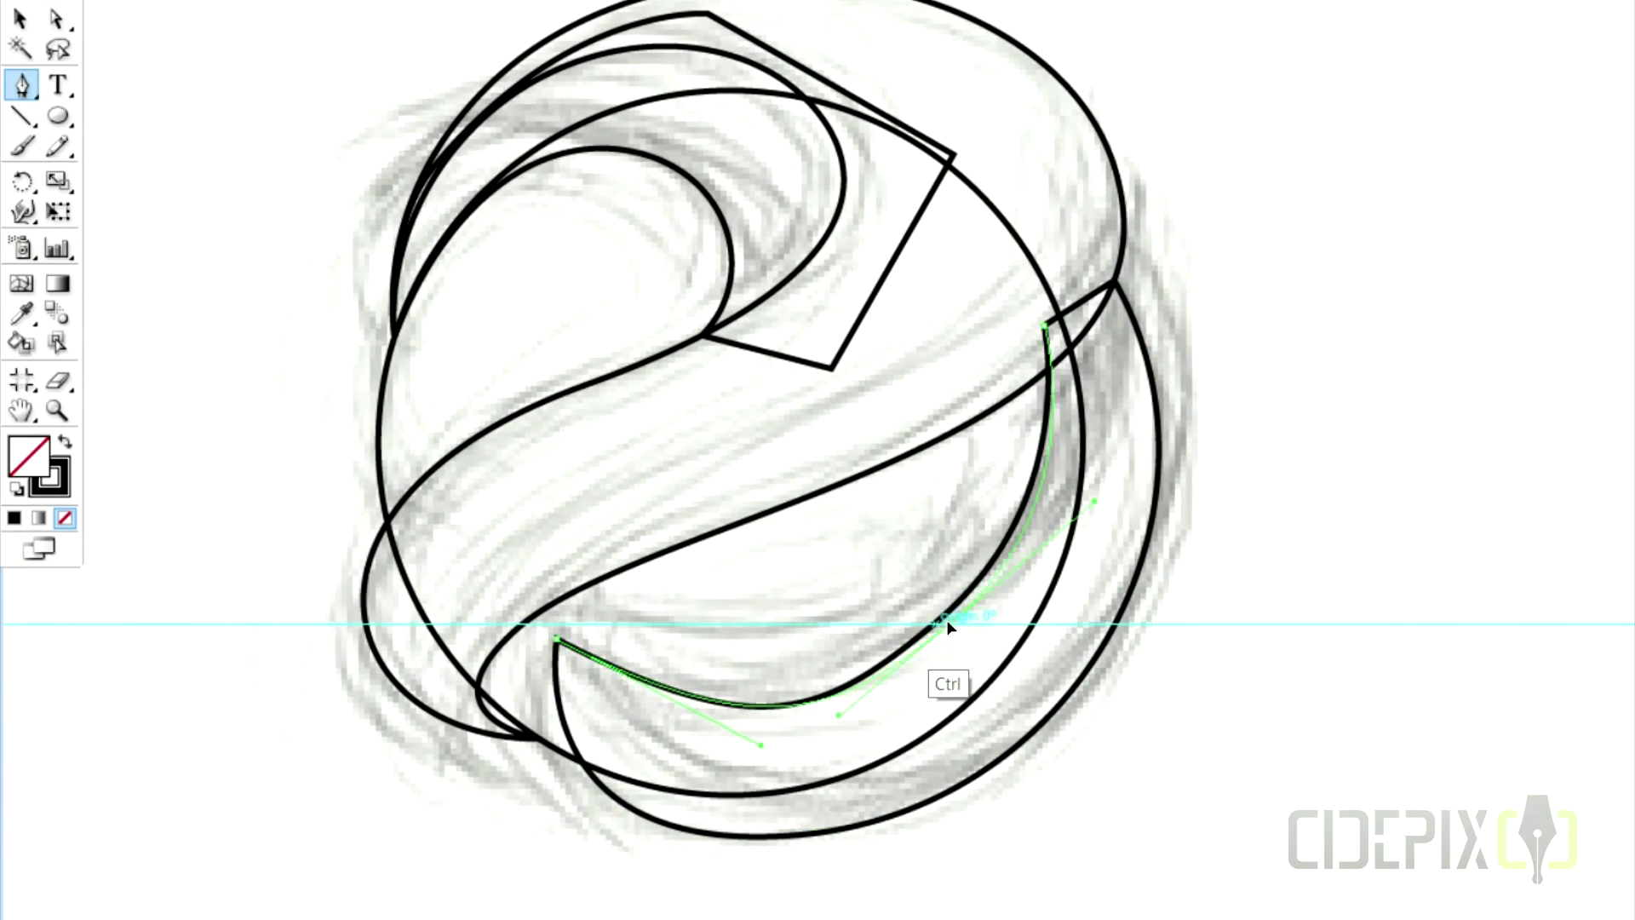
ctrl+click(490, 838)
scroll(589, 479, down, 3)
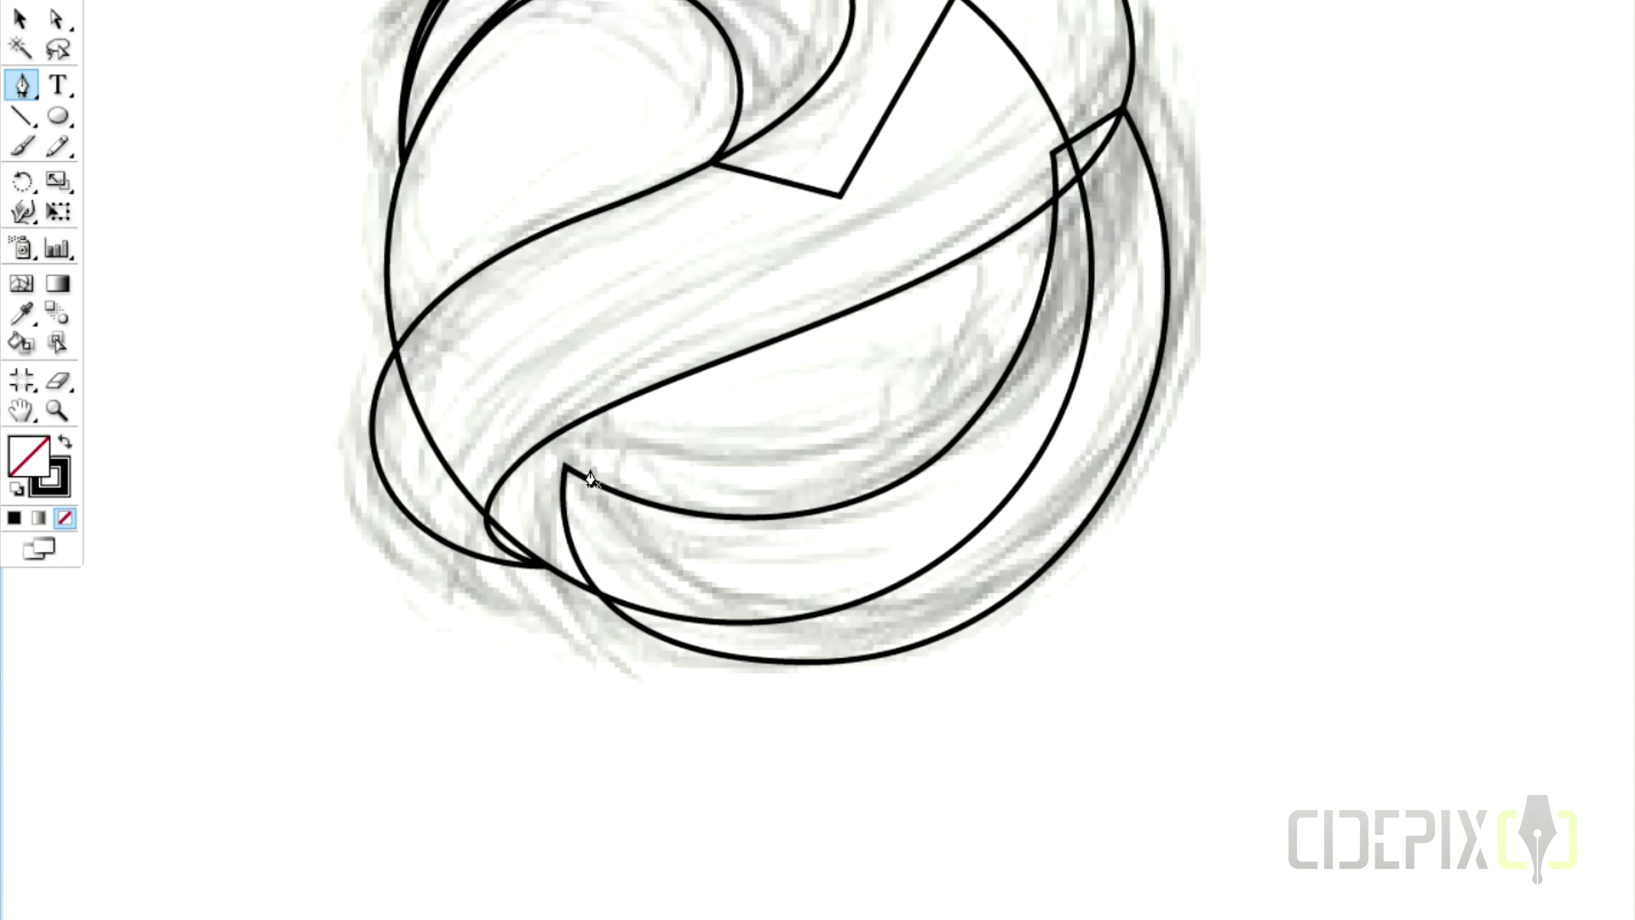
Trace a second crescent band curving up the sphere's right side
mouse_move(1028, 511)
mouse_down()
mouse_move(1325, 264)
mouse_move(1240, 375)
mouse_up()
drag(972, 217, 894, 131)
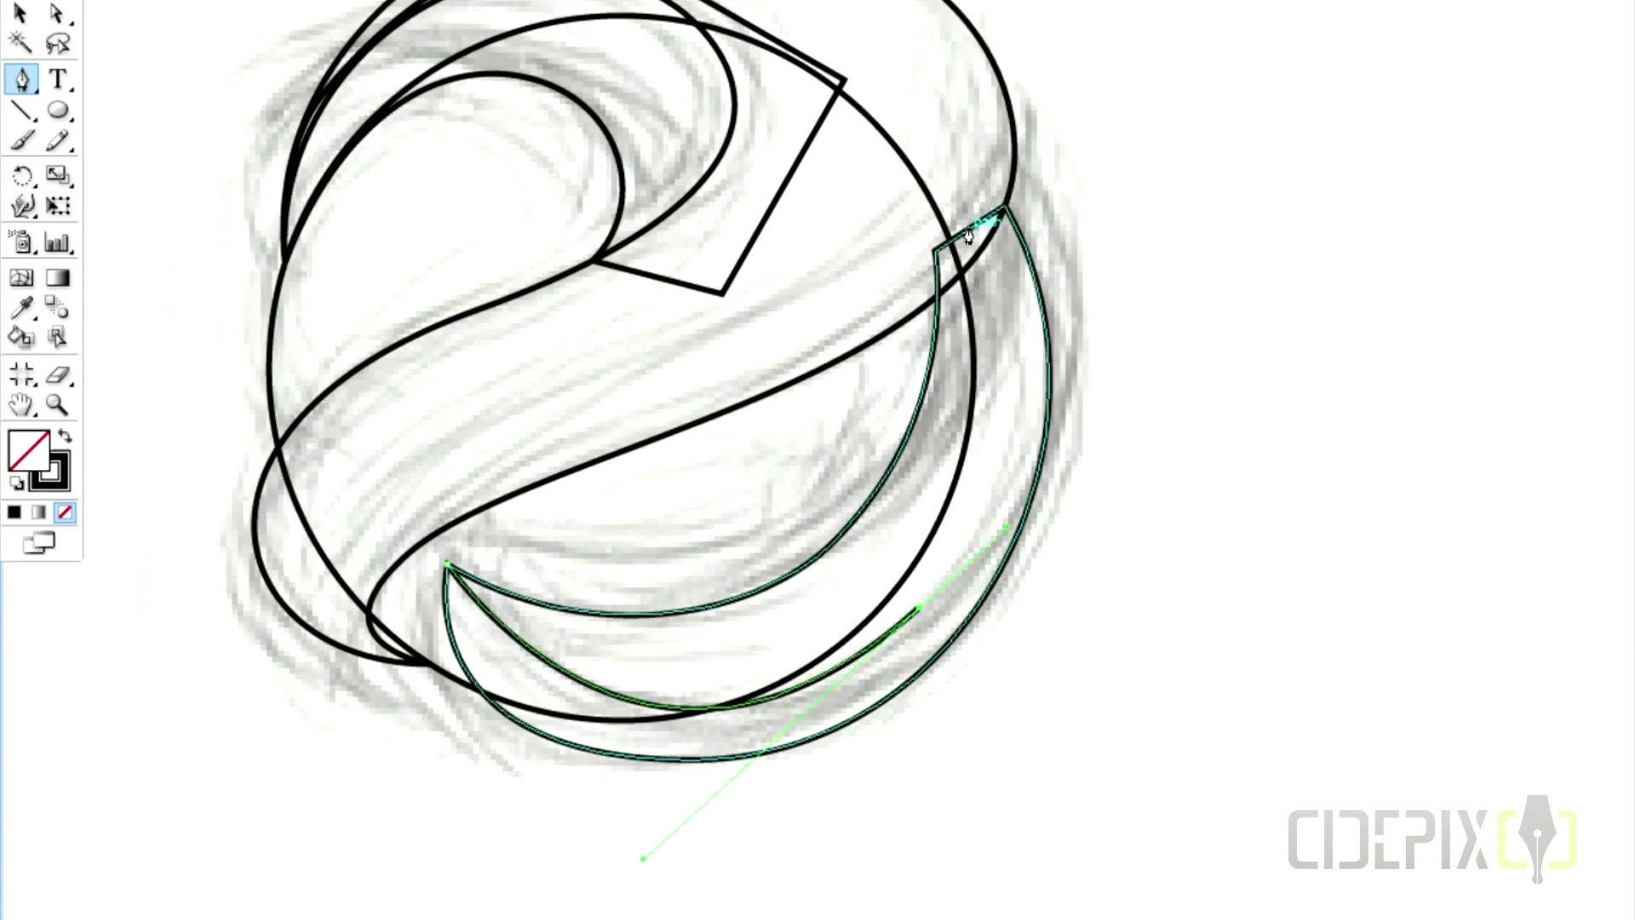
drag(839, 648, 609, 826)
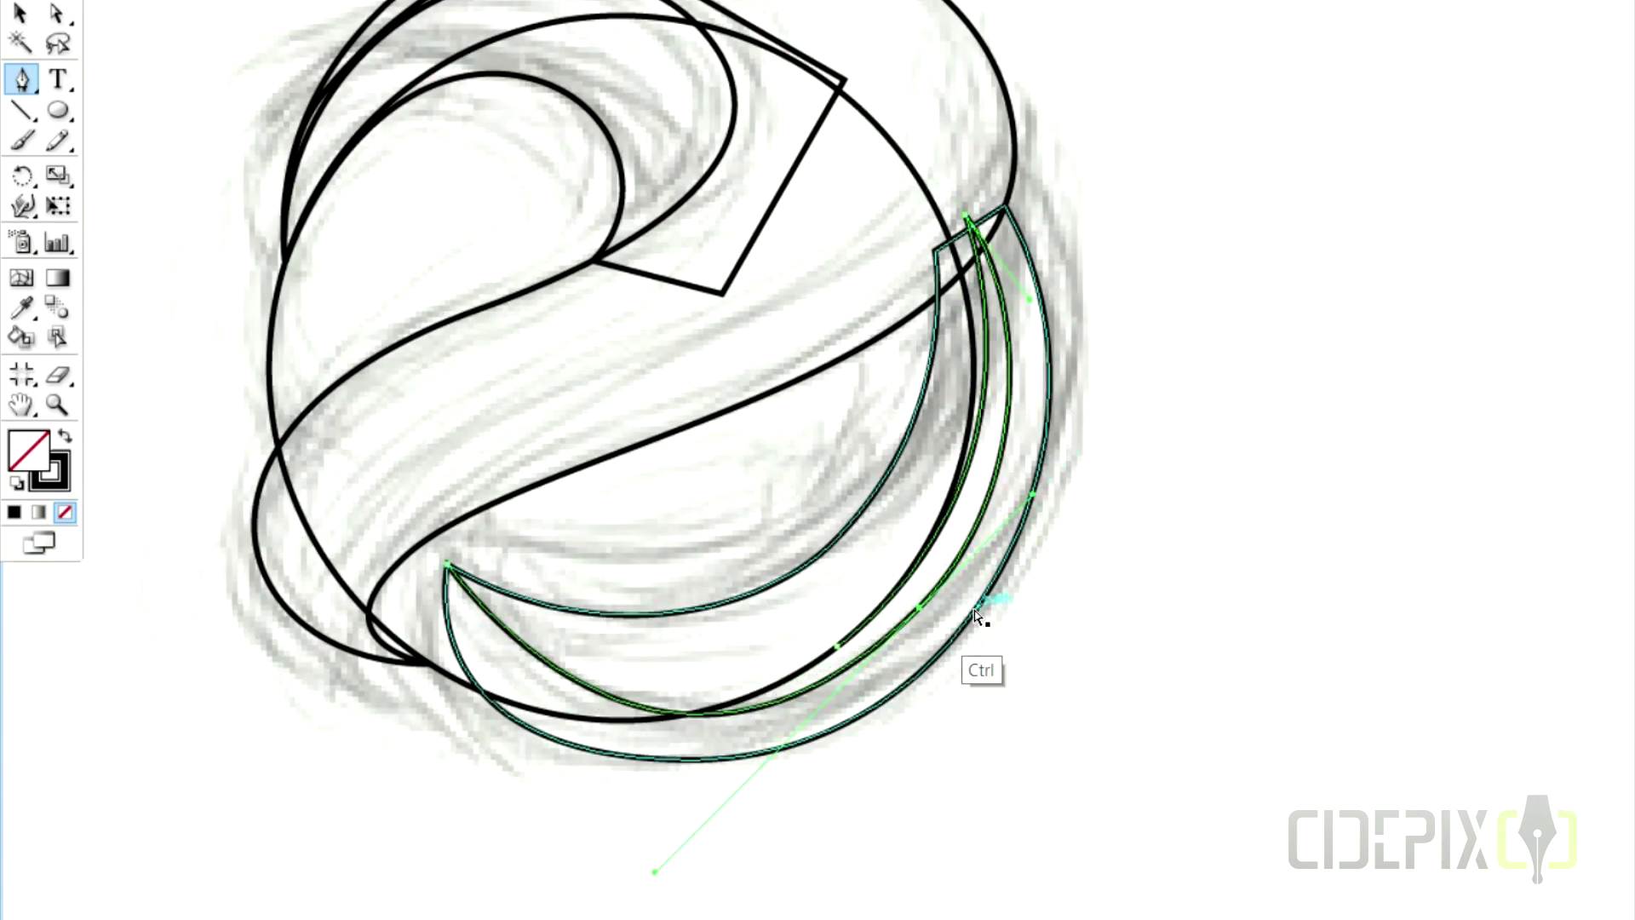
ctrl+click(639, 760)
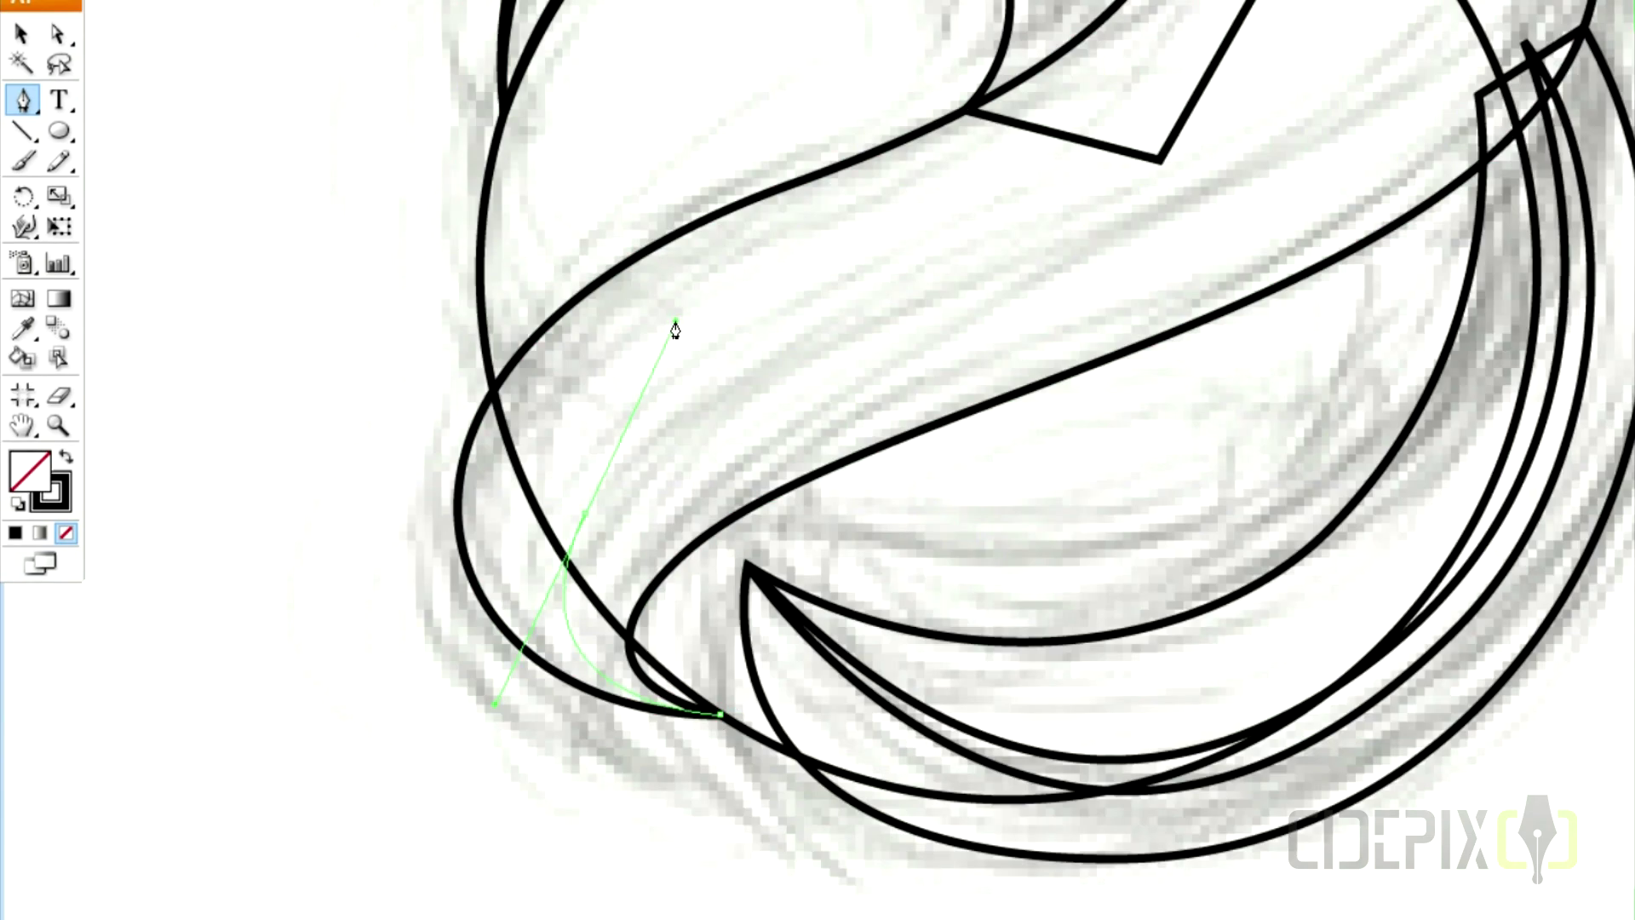
Extend the thin S-shaped ribbon to the top and close it back at its start
ctrl+click(595, 611)
key(ctrl+minus)
drag(877, 73, 1016, 366)
key(ctrl+plus)
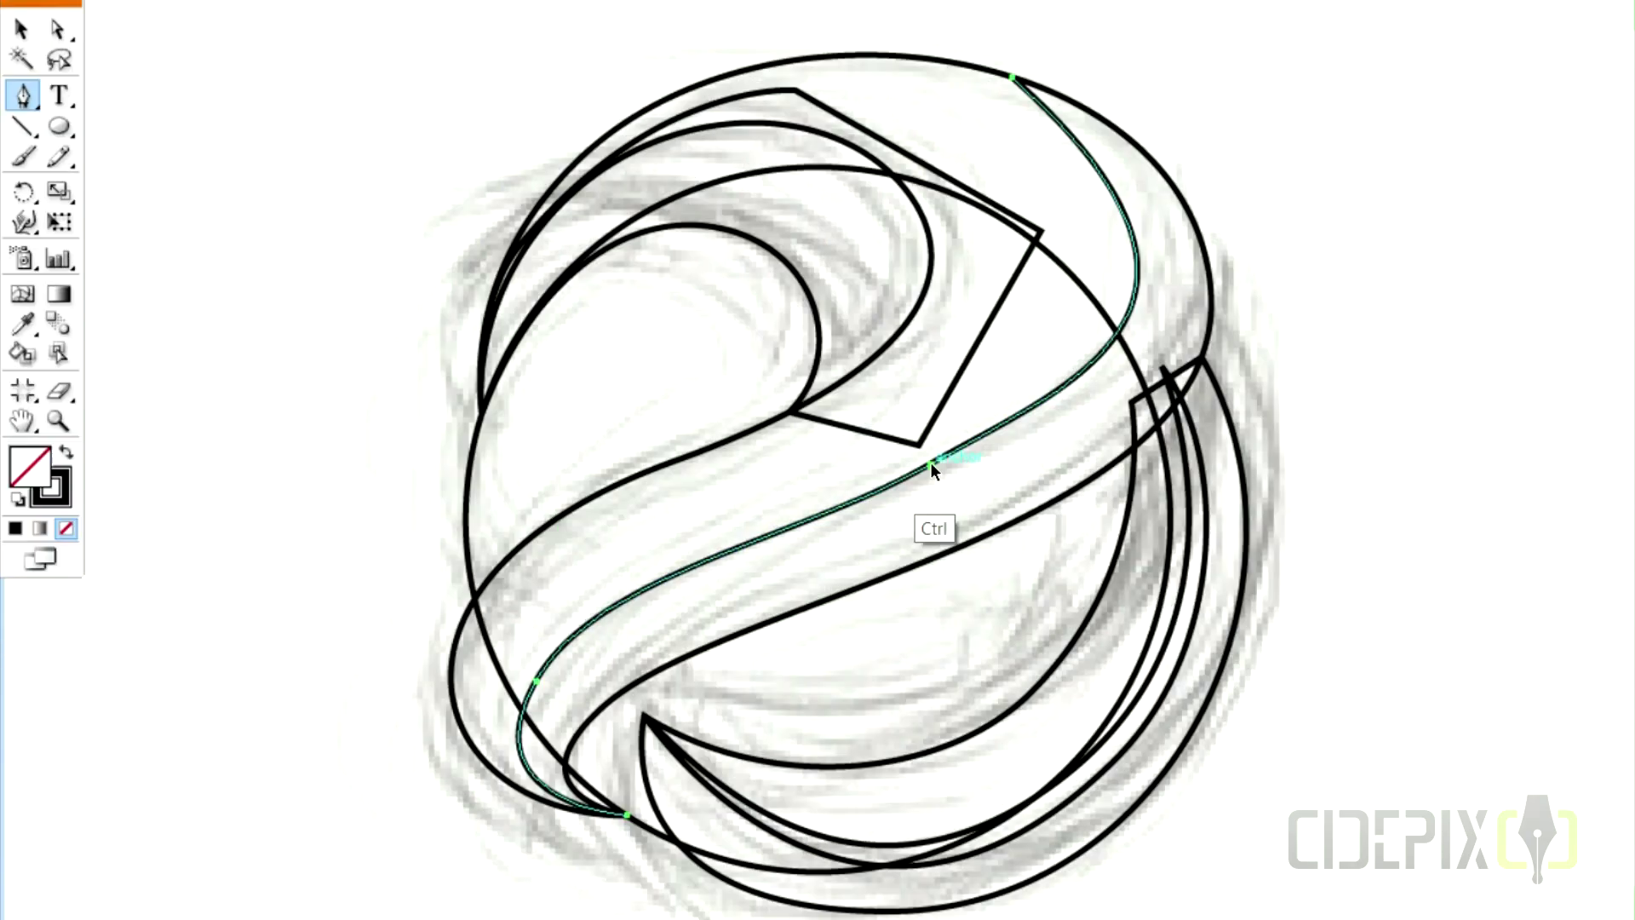
drag(1250, 273, 1278, 234)
drag(895, 498, 810, 595)
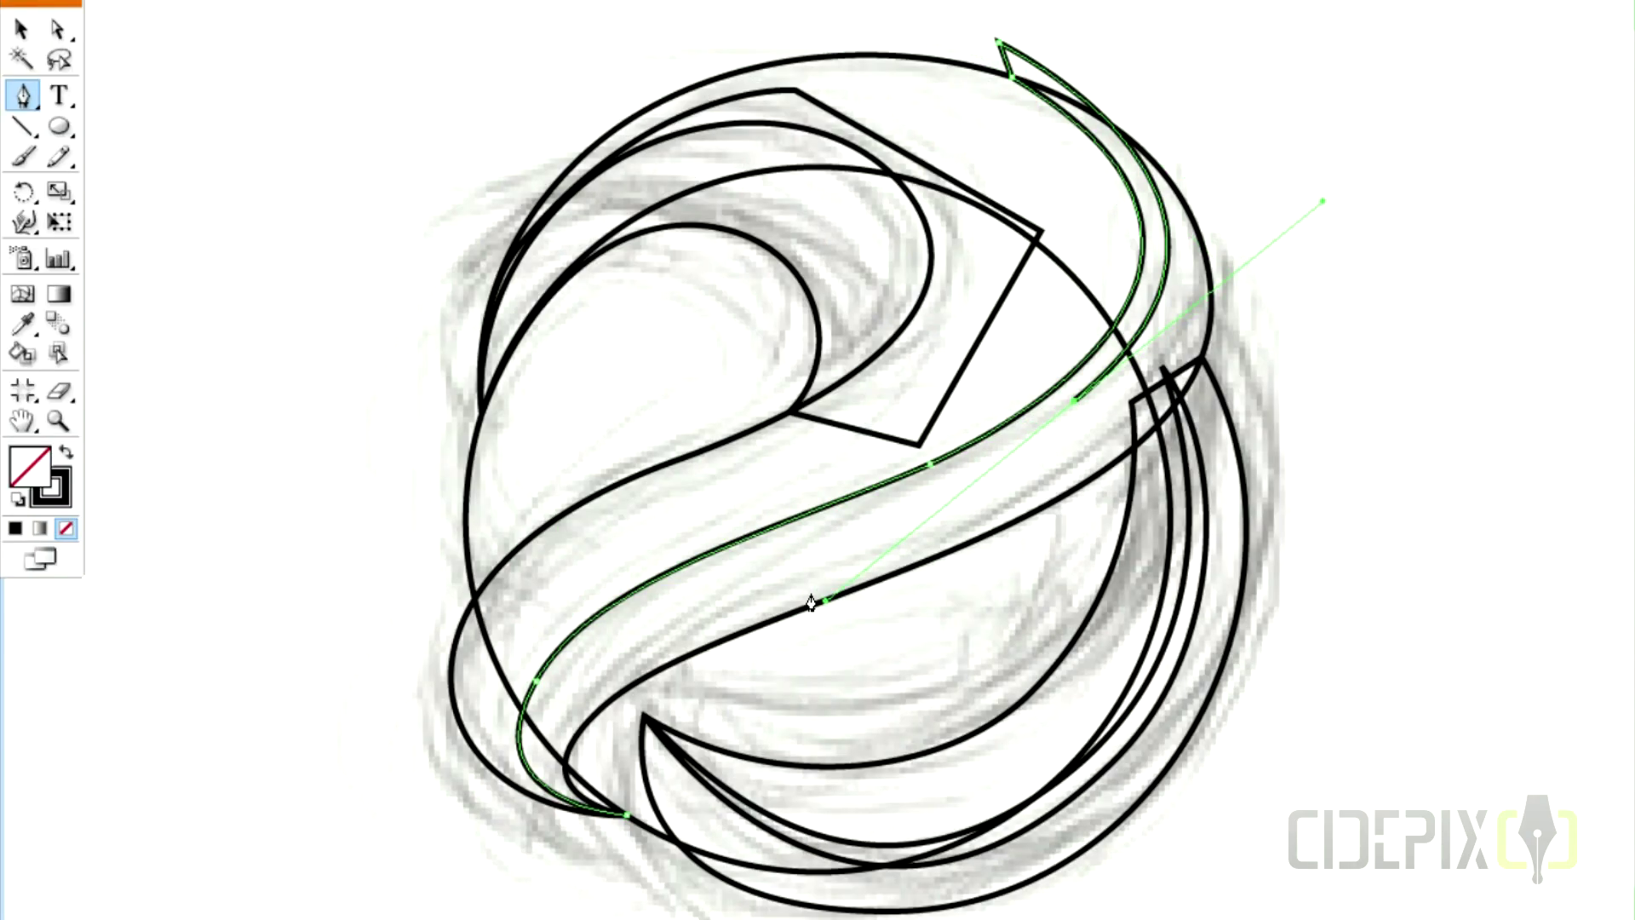
drag(633, 811, 697, 844)
key(ctrl+plus)
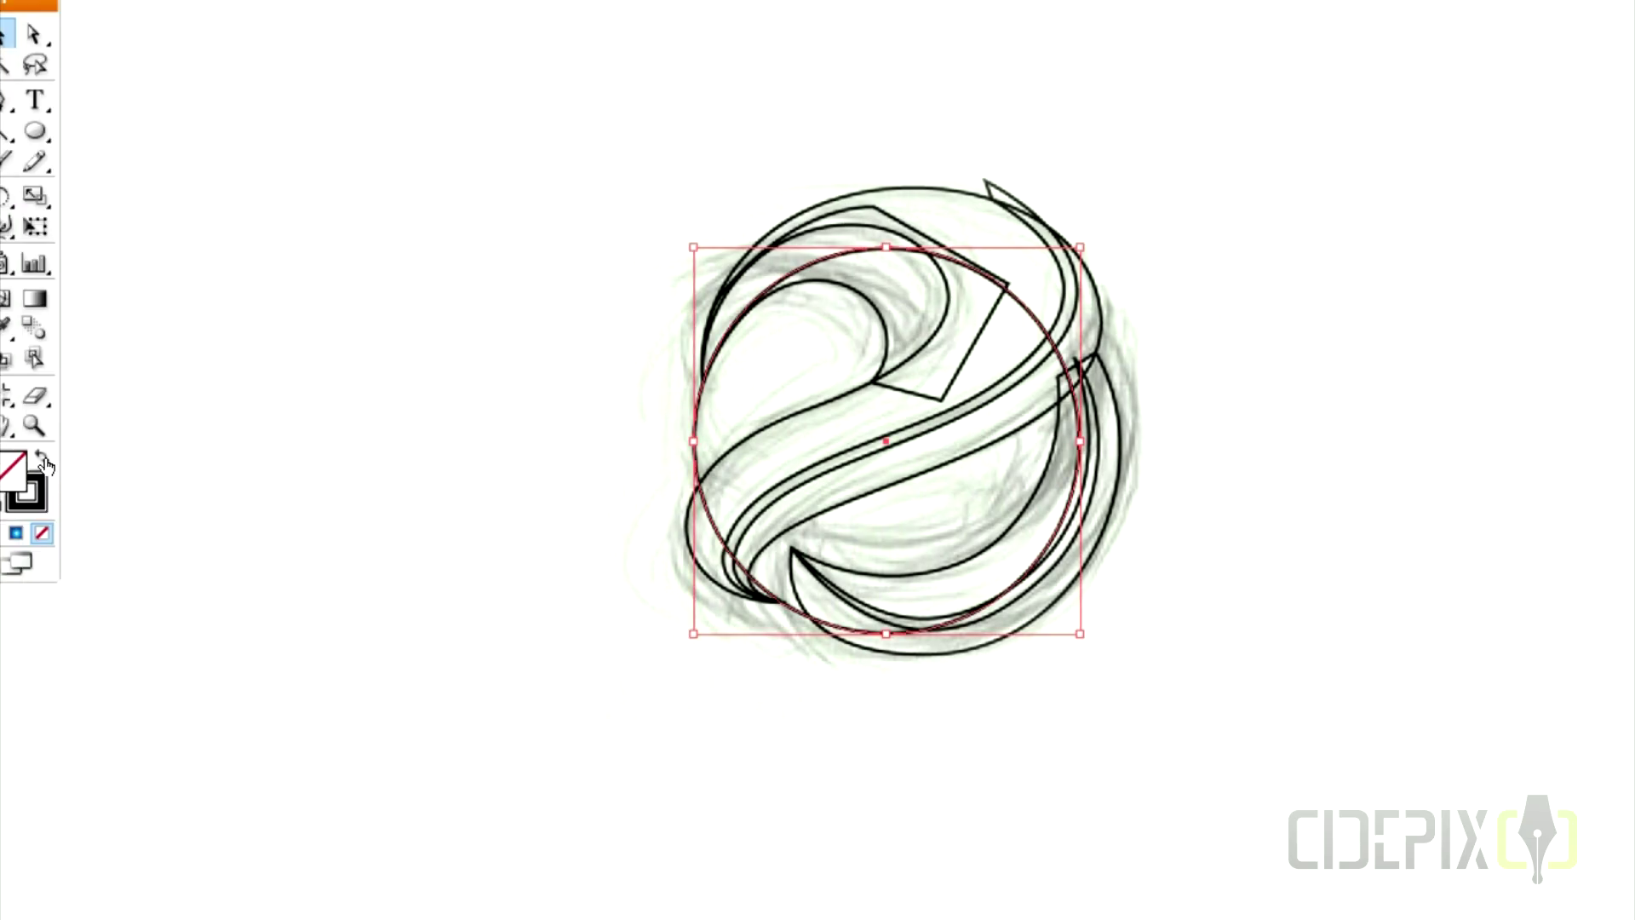
Fill the circle with the blue radial gradient and drag its highlight toward the upper left
click(42, 462)
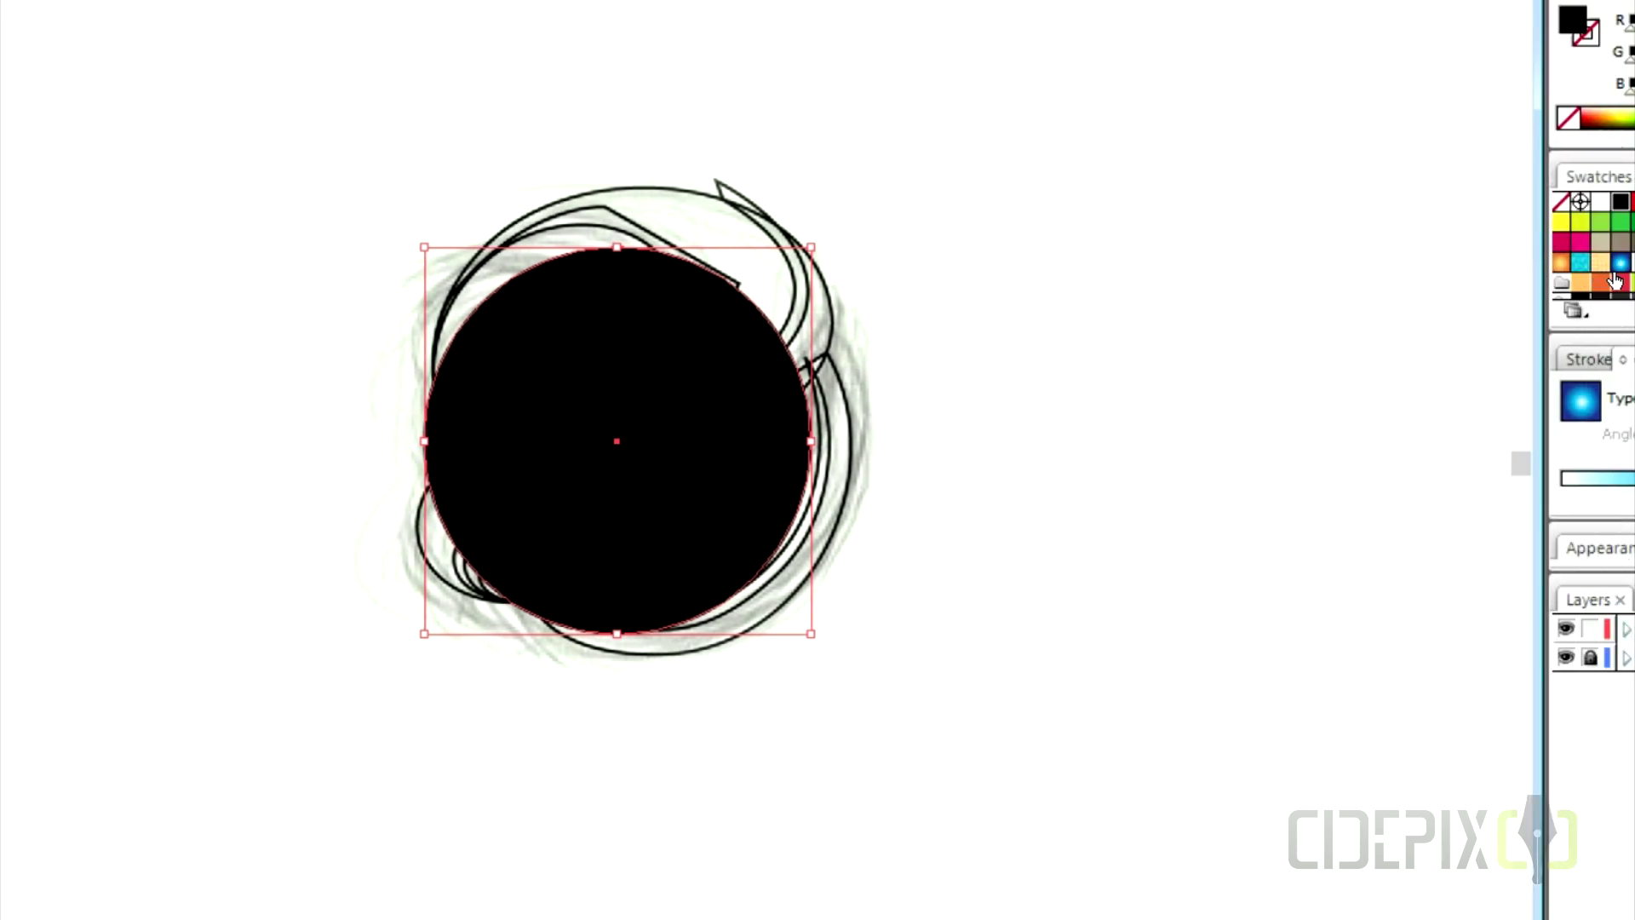
click(1610, 265)
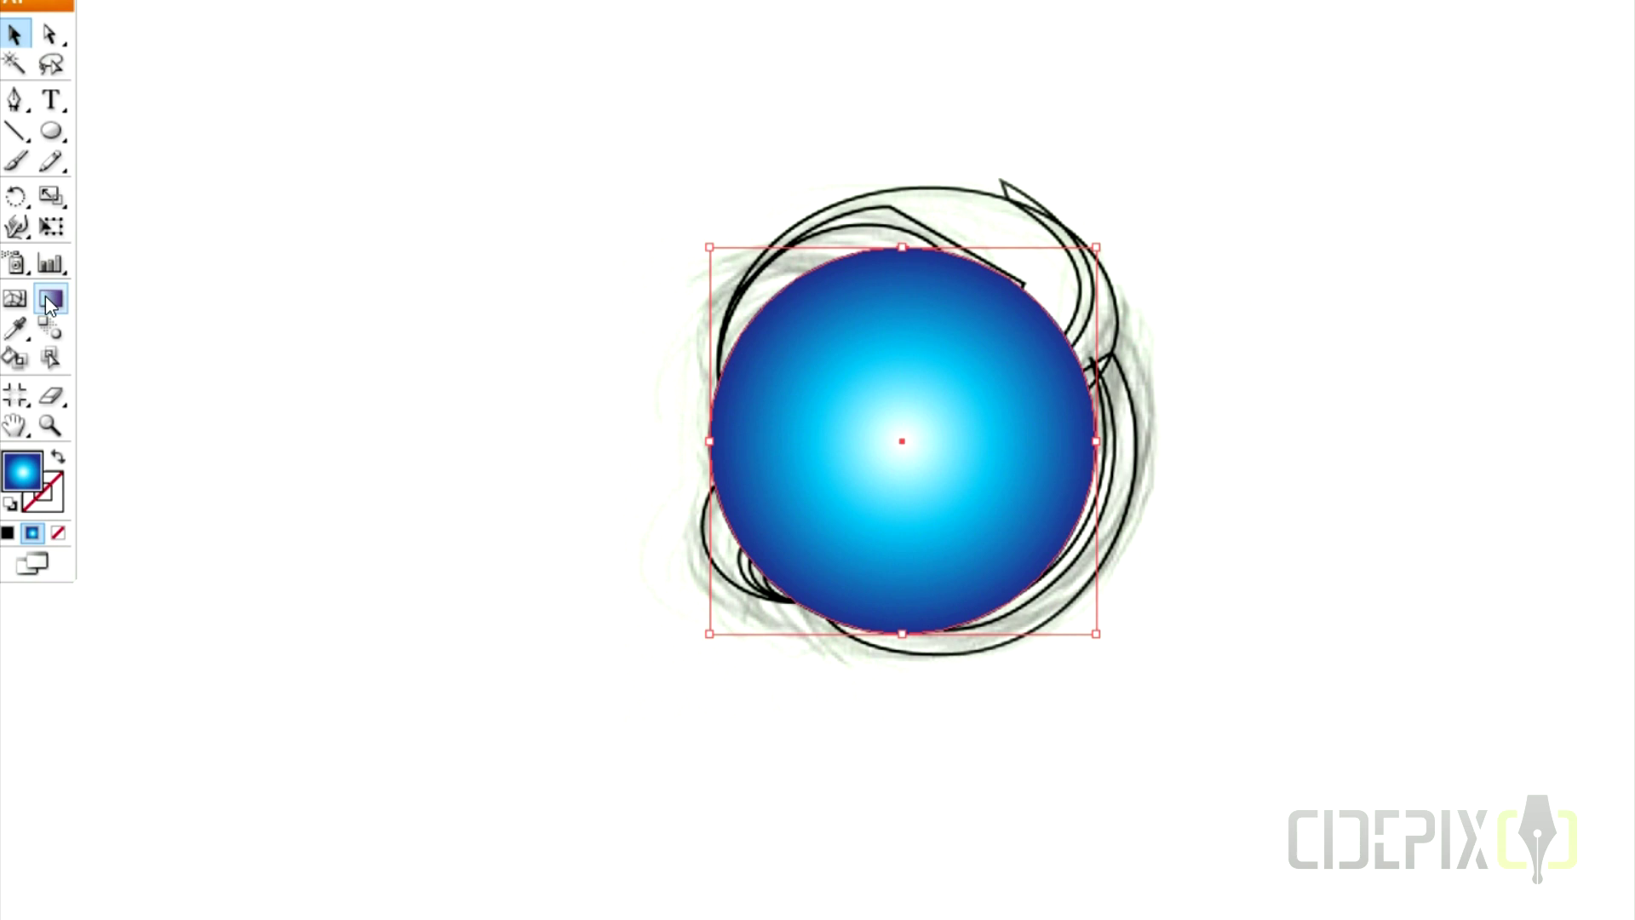
click(45, 298)
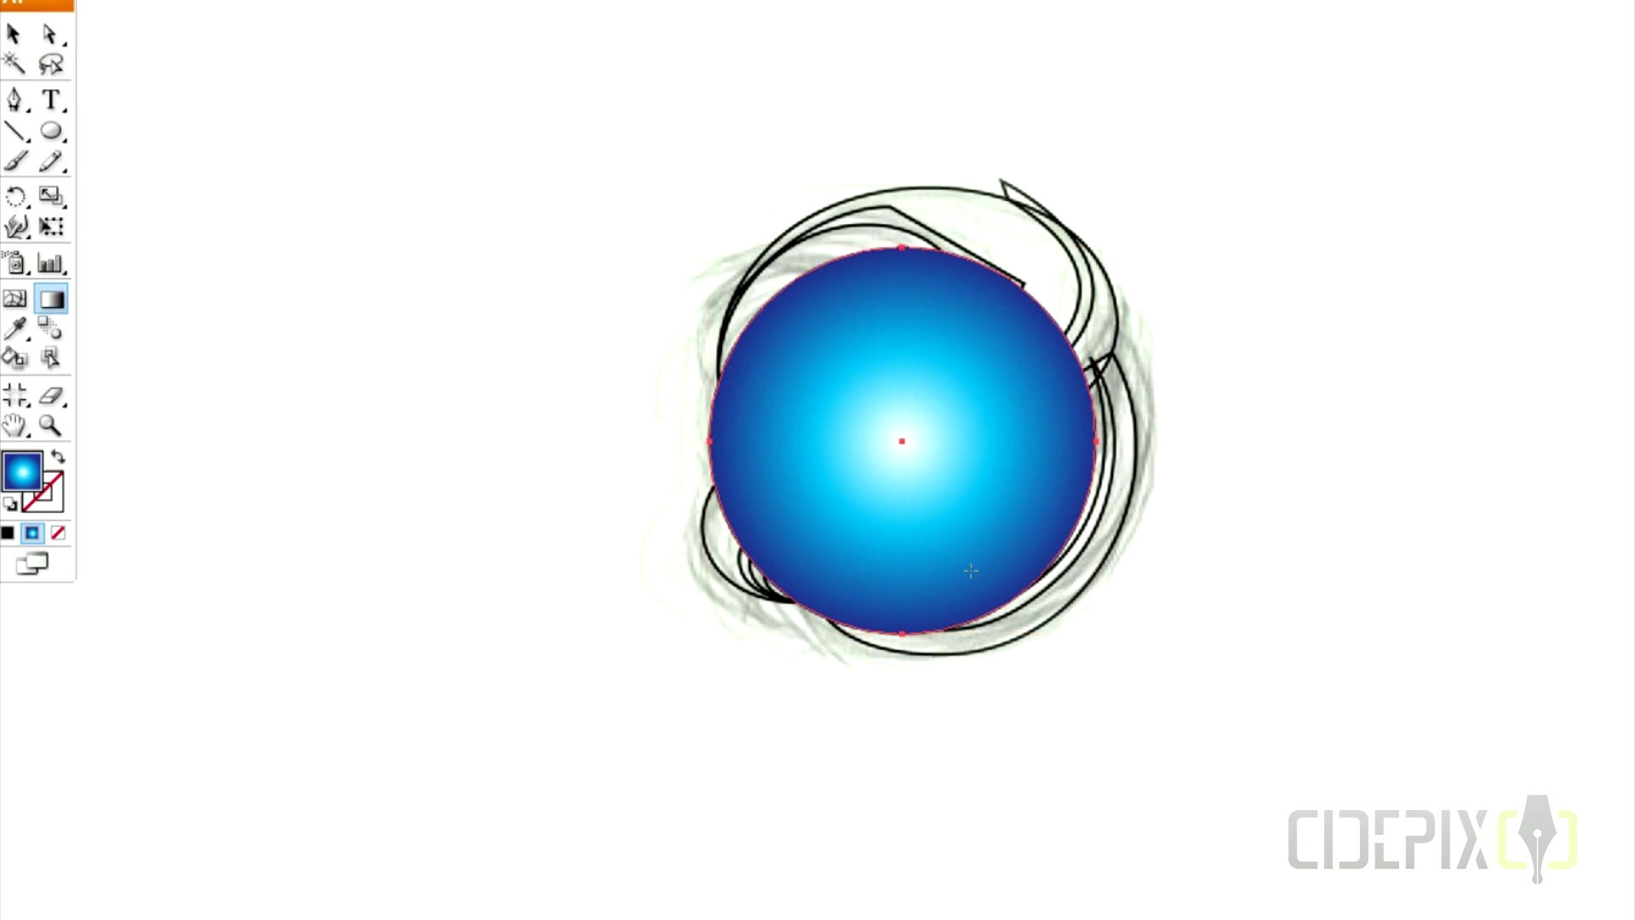
drag(866, 362, 903, 463)
mouse_move(891, 390)
mouse_down()
mouse_move(1018, 656)
mouse_move(956, 565)
mouse_up()
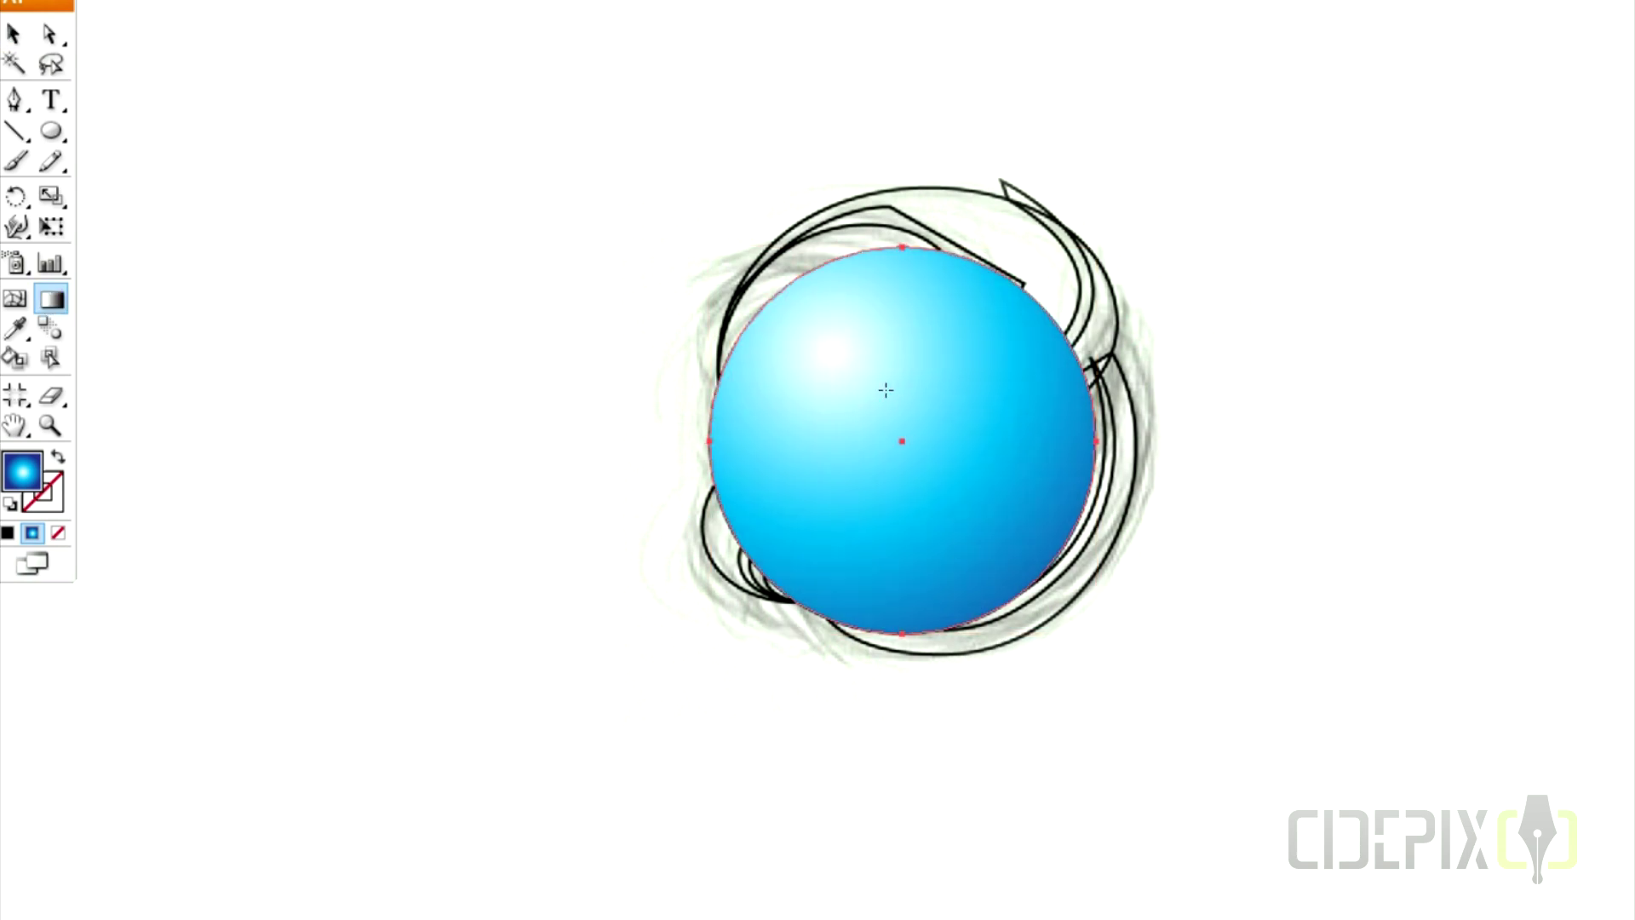
drag(1017, 665, 1019, 665)
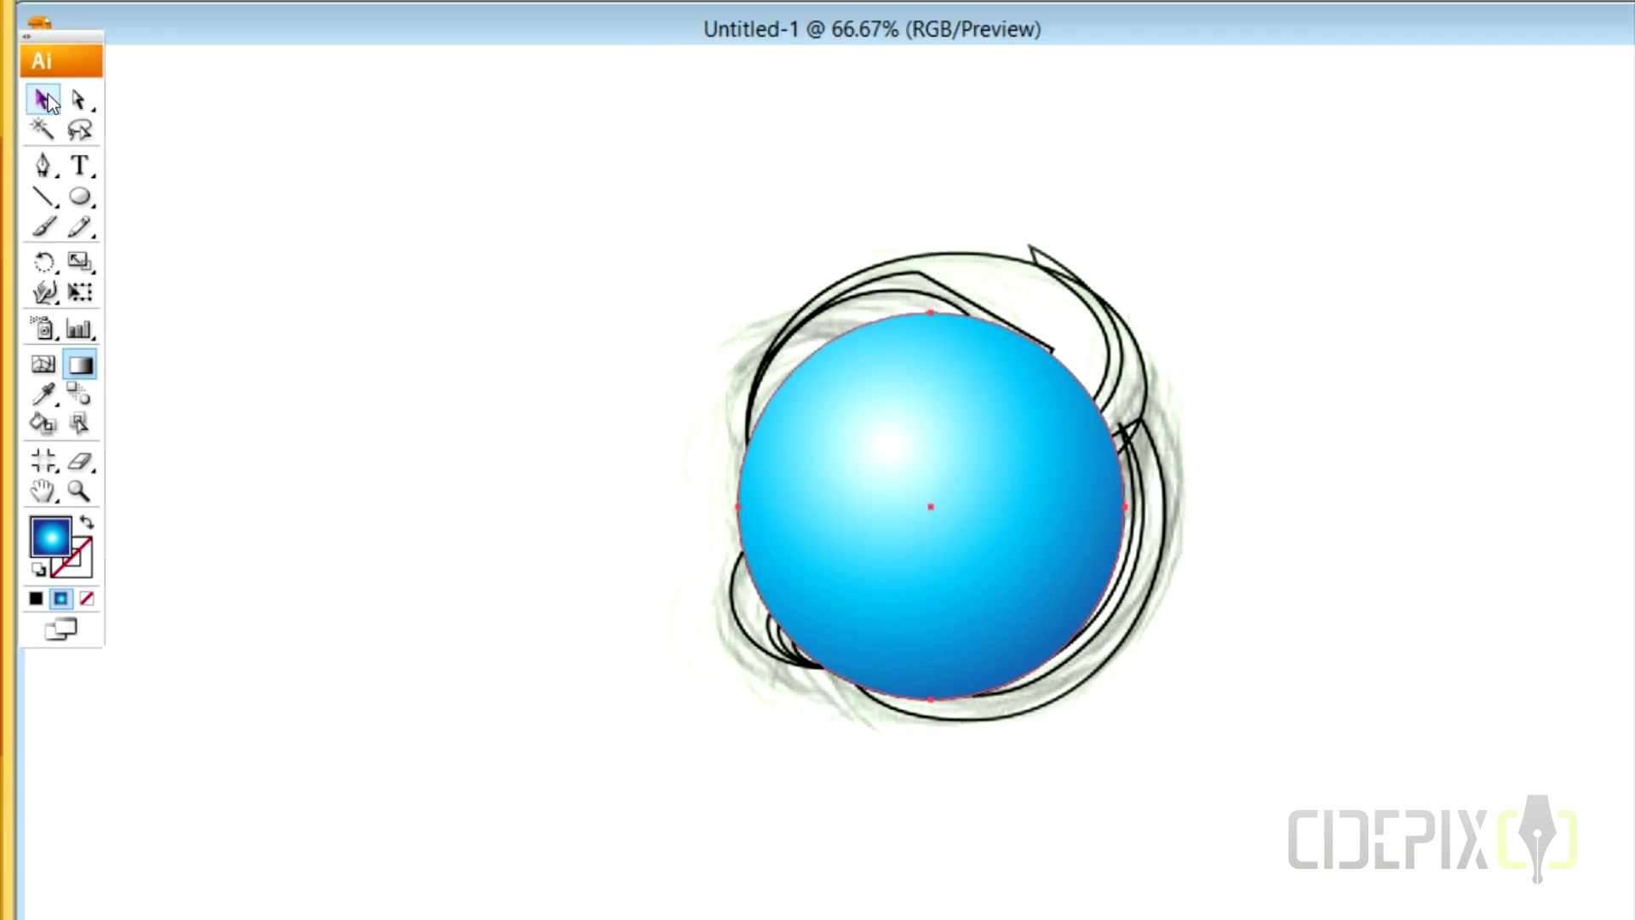
click(43, 100)
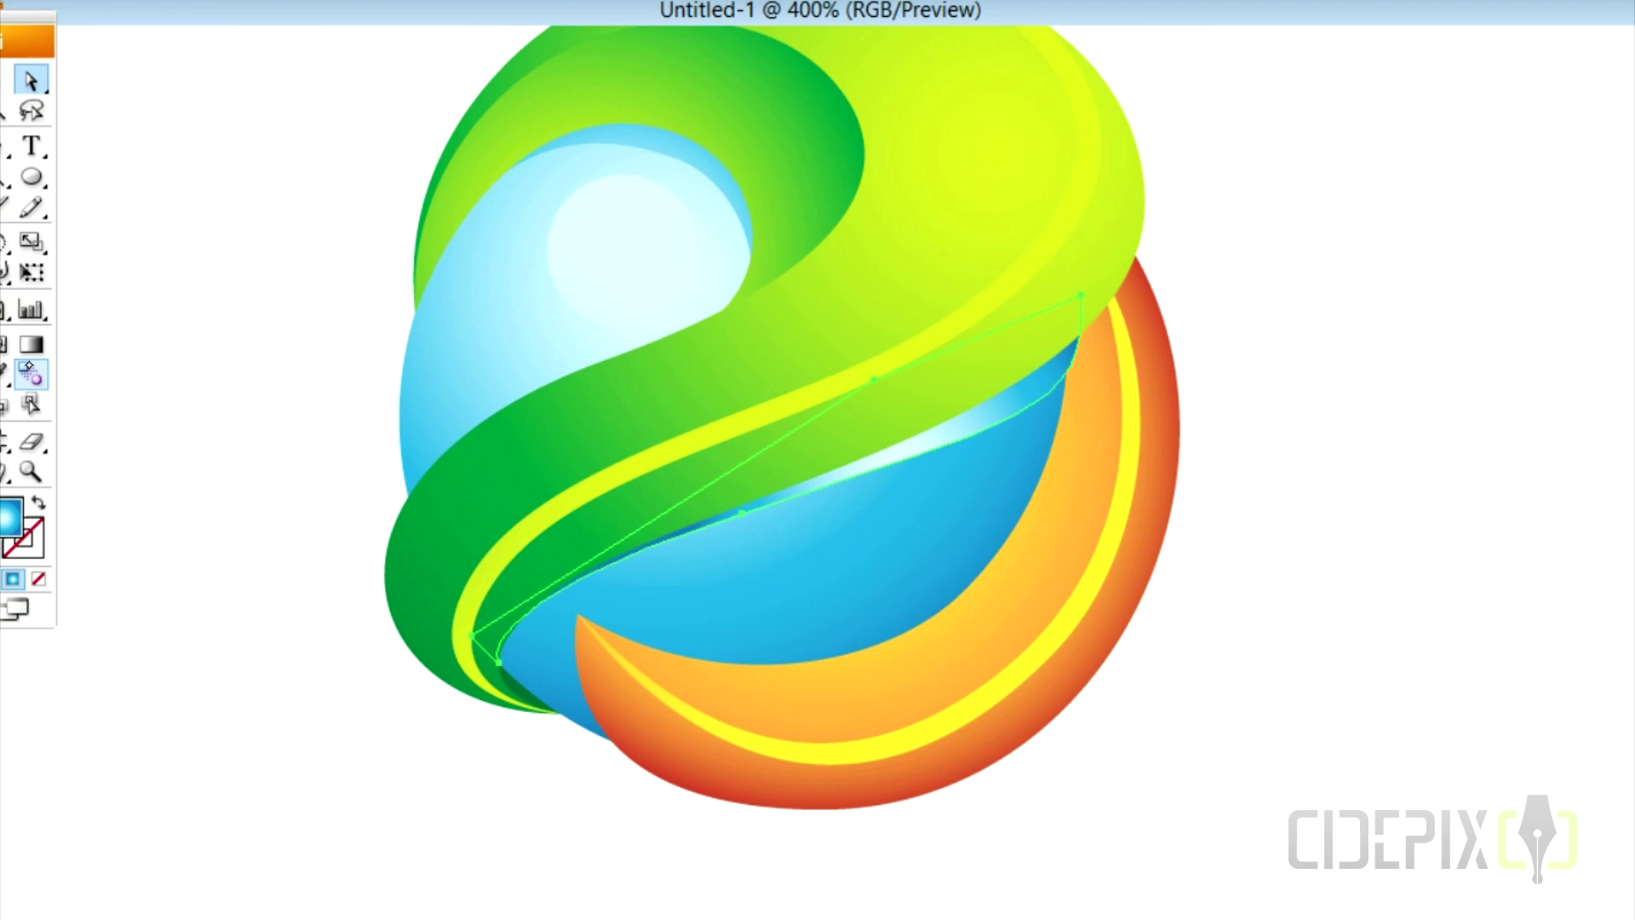
In Preview mode, move the highlight stripe's top anchor and reshape its top curve
key(p)
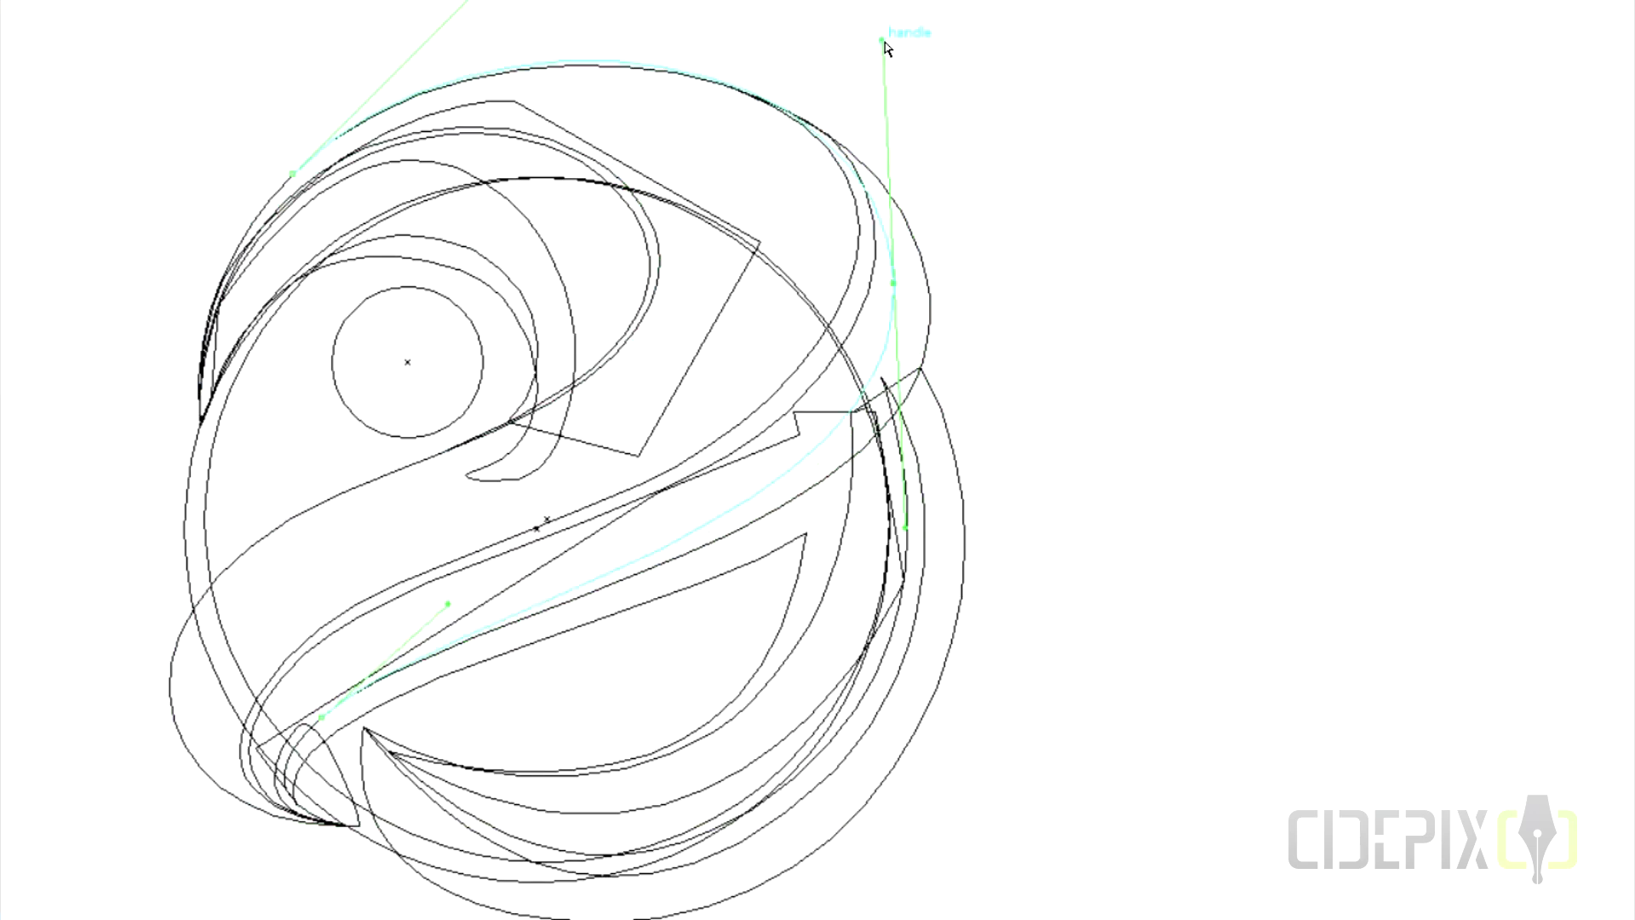
key(ctrl+y)
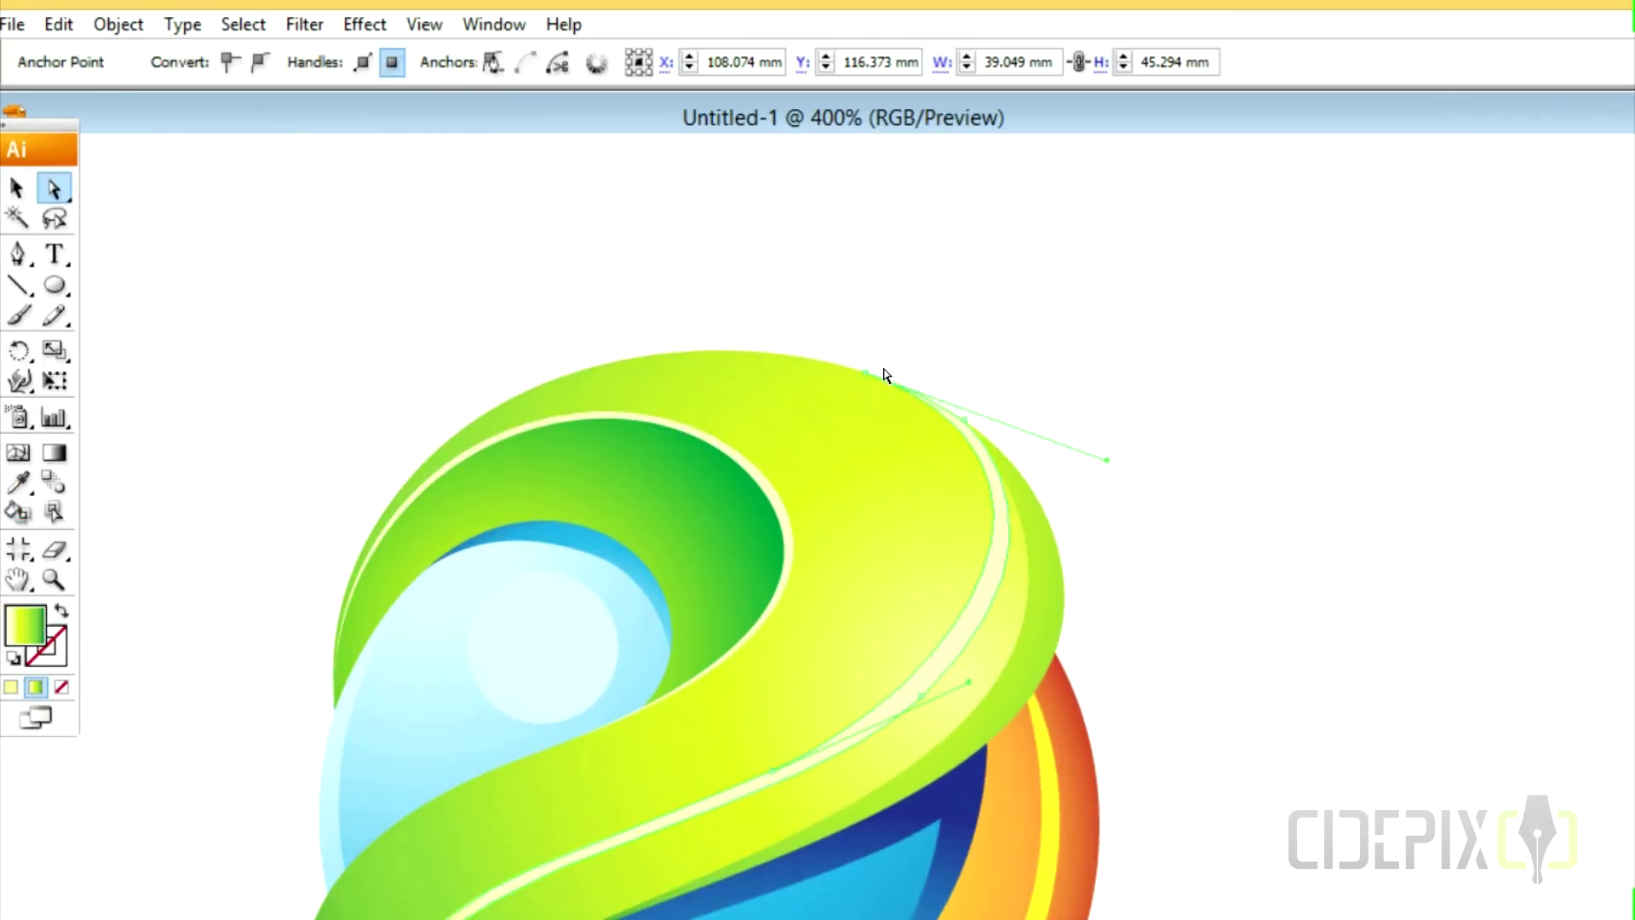
drag(884, 376, 778, 354)
drag(971, 430, 949, 459)
click(19, 255)
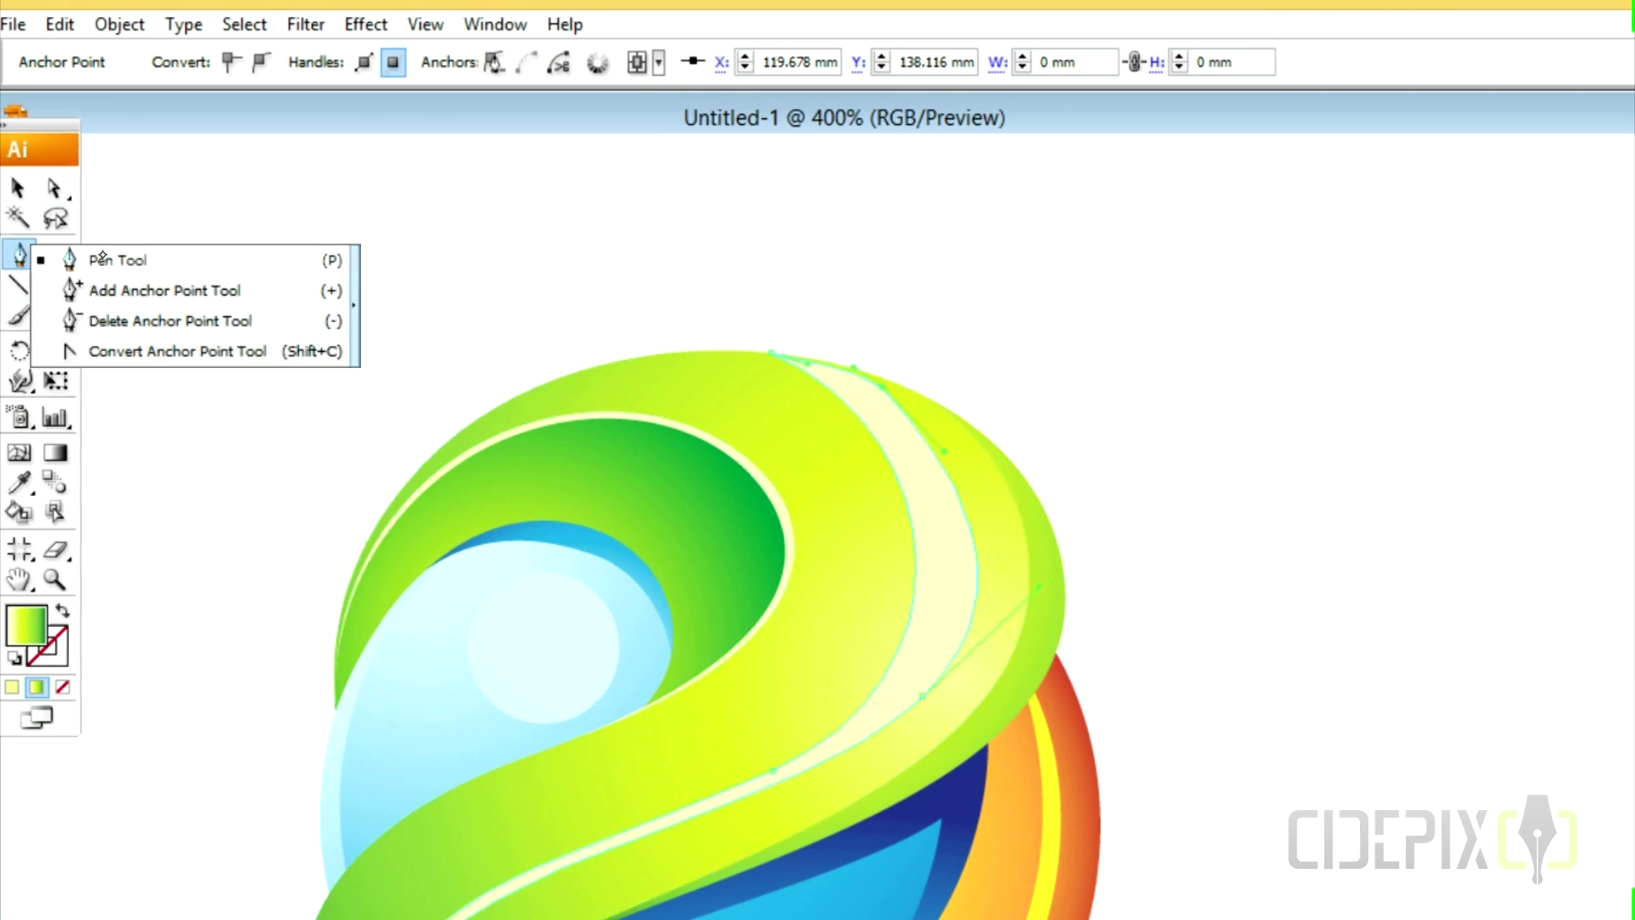
click(98, 260)
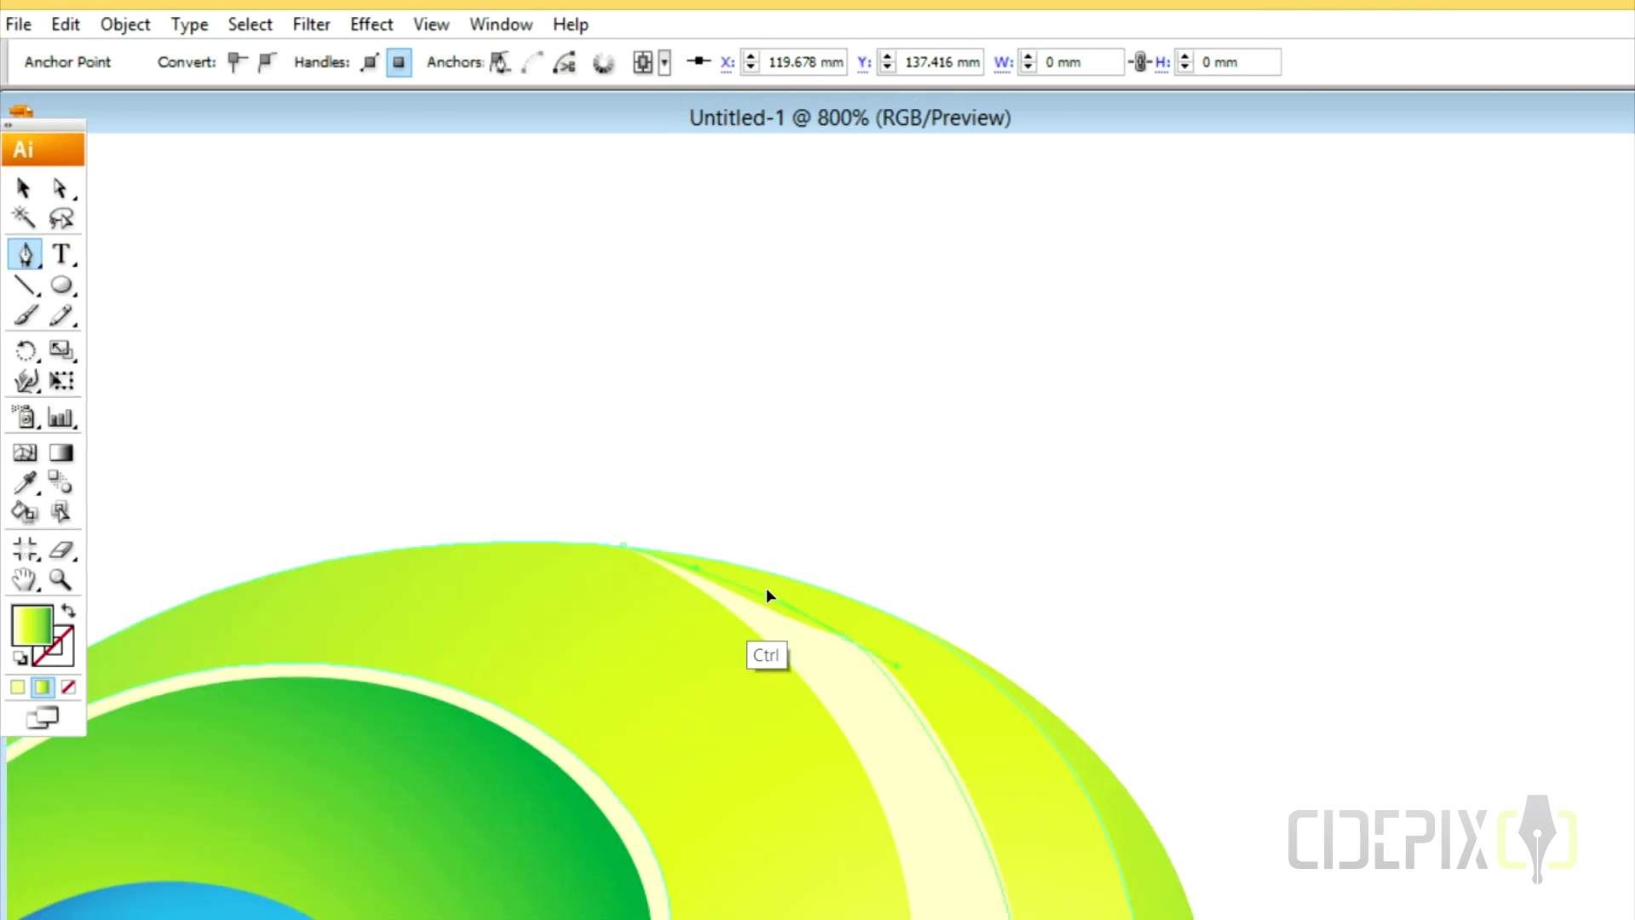
Adjust the stripe's remaining anchors along its middle and lower curve, then view the whole logo
key(ctrl+minus)
scroll(1058, 767, left, 3)
ctrl+click(1052, 649)
mouse_move(1051, 649)
mouse_down()
mouse_move(1000, 704)
mouse_move(967, 430)
mouse_up()
ctrl+click(967, 486)
scroll(521, 841, down, 3)
scroll(522, 840, left, 2)
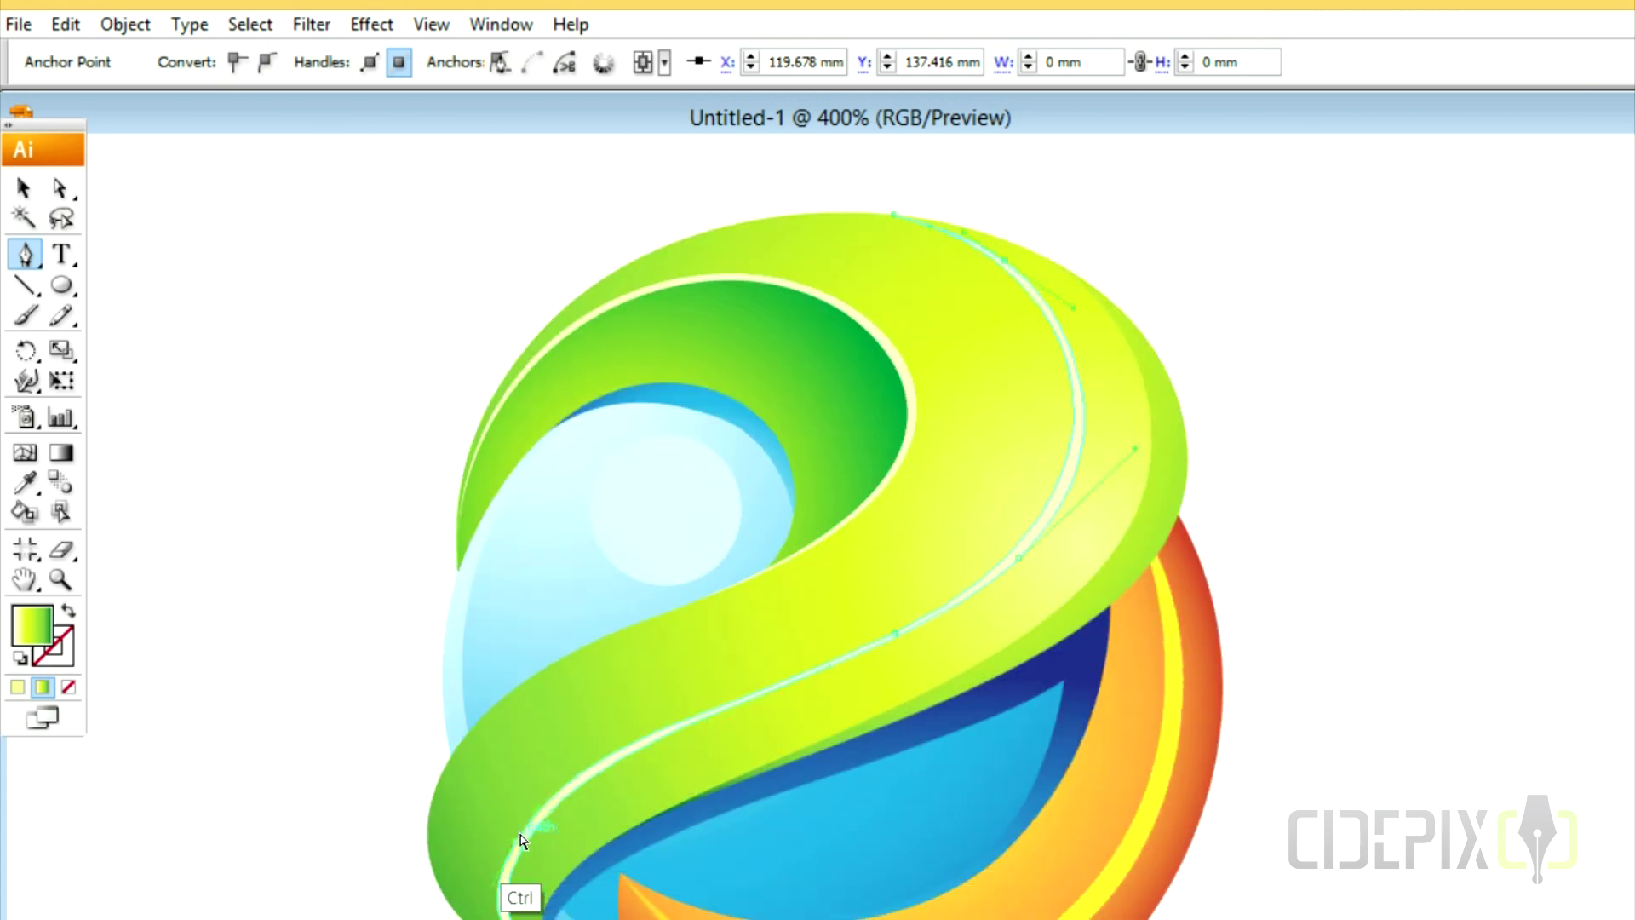
ctrl+click(538, 829)
scroll(566, 822, up, 1)
scroll(730, 843, down, 3)
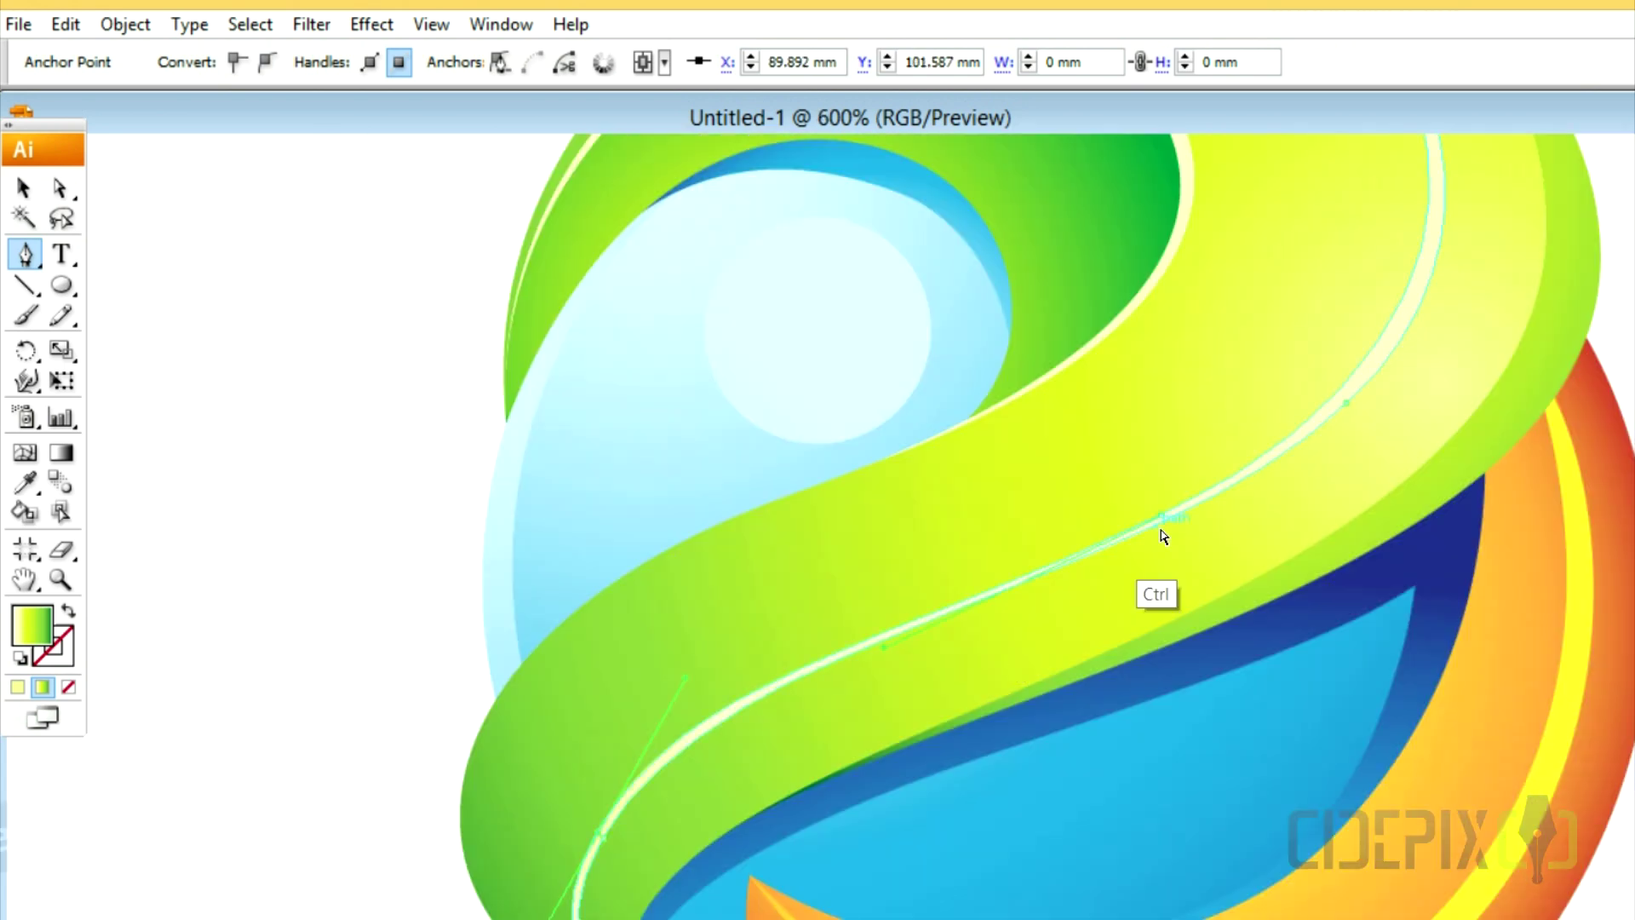
ctrl+click(1176, 540)
key(ctrl+minus)
key(ctrl+minus)
key(ctrl+minus)
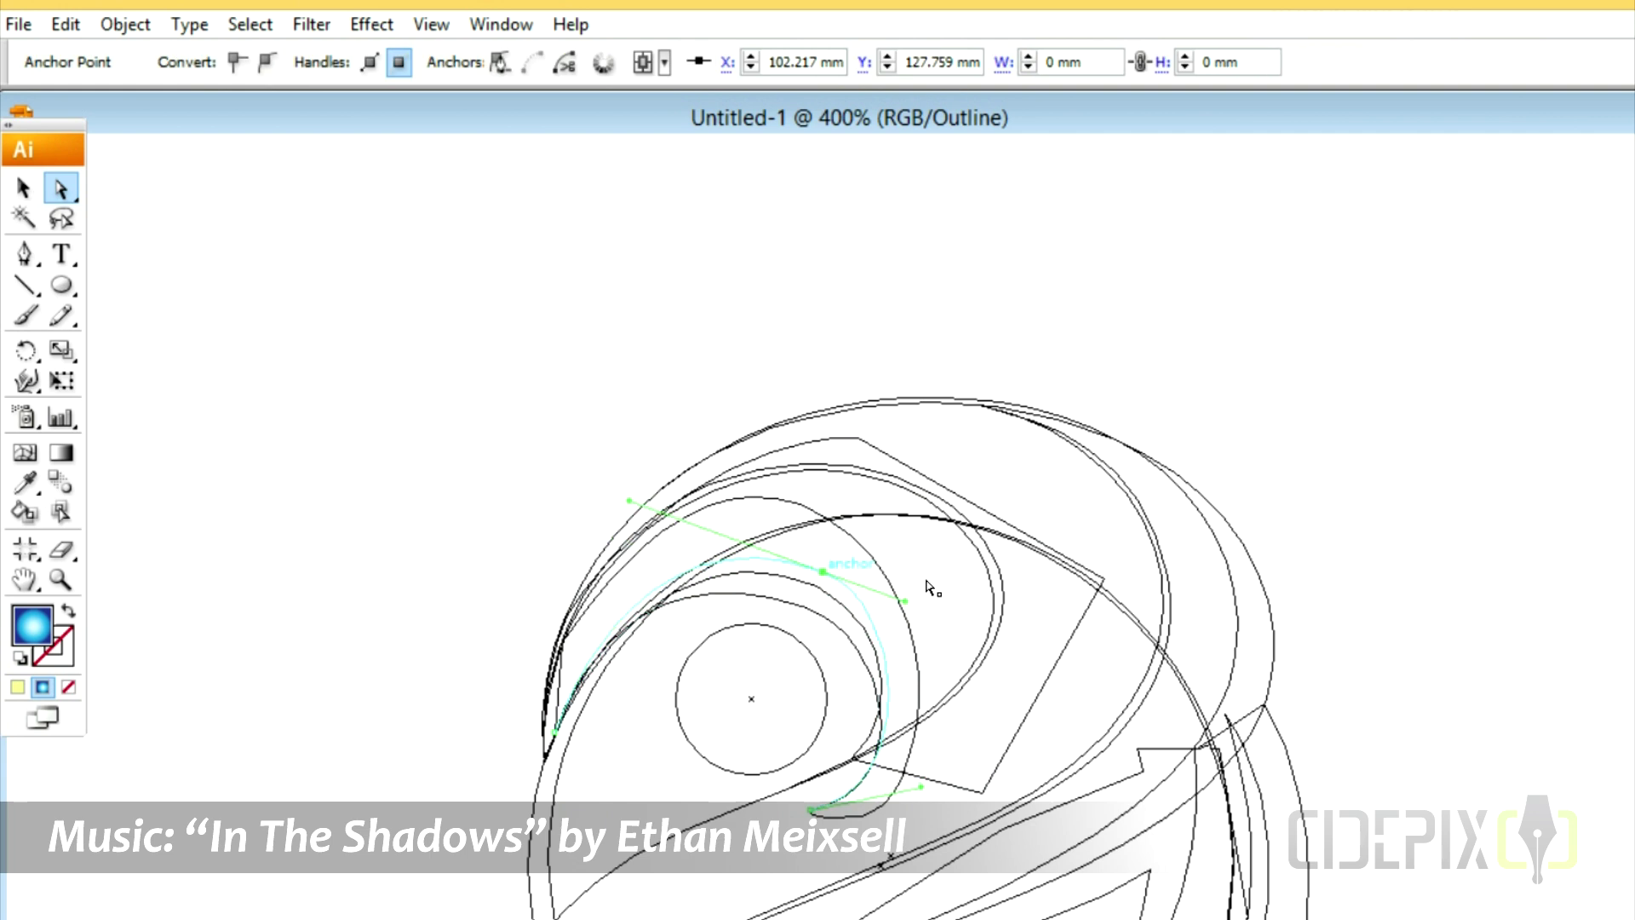
key(ctrl+y)
Give the ribbon's yellow stripe a yellow gradient, then select the lower crescent and zoom in
click(887, 668)
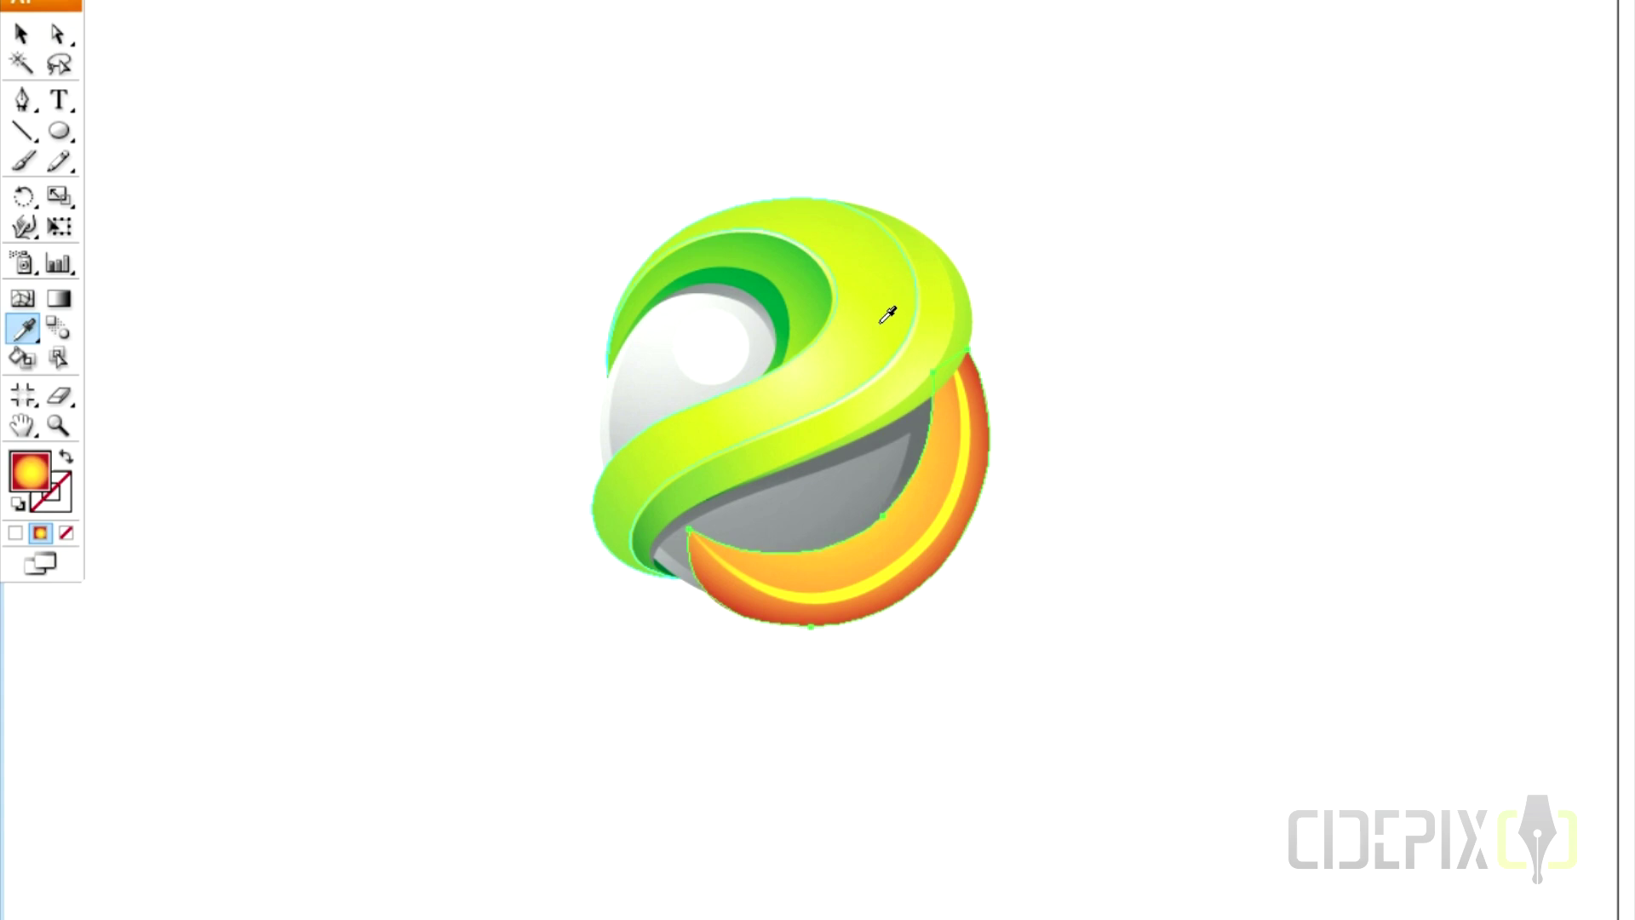
click(940, 495)
click(817, 620)
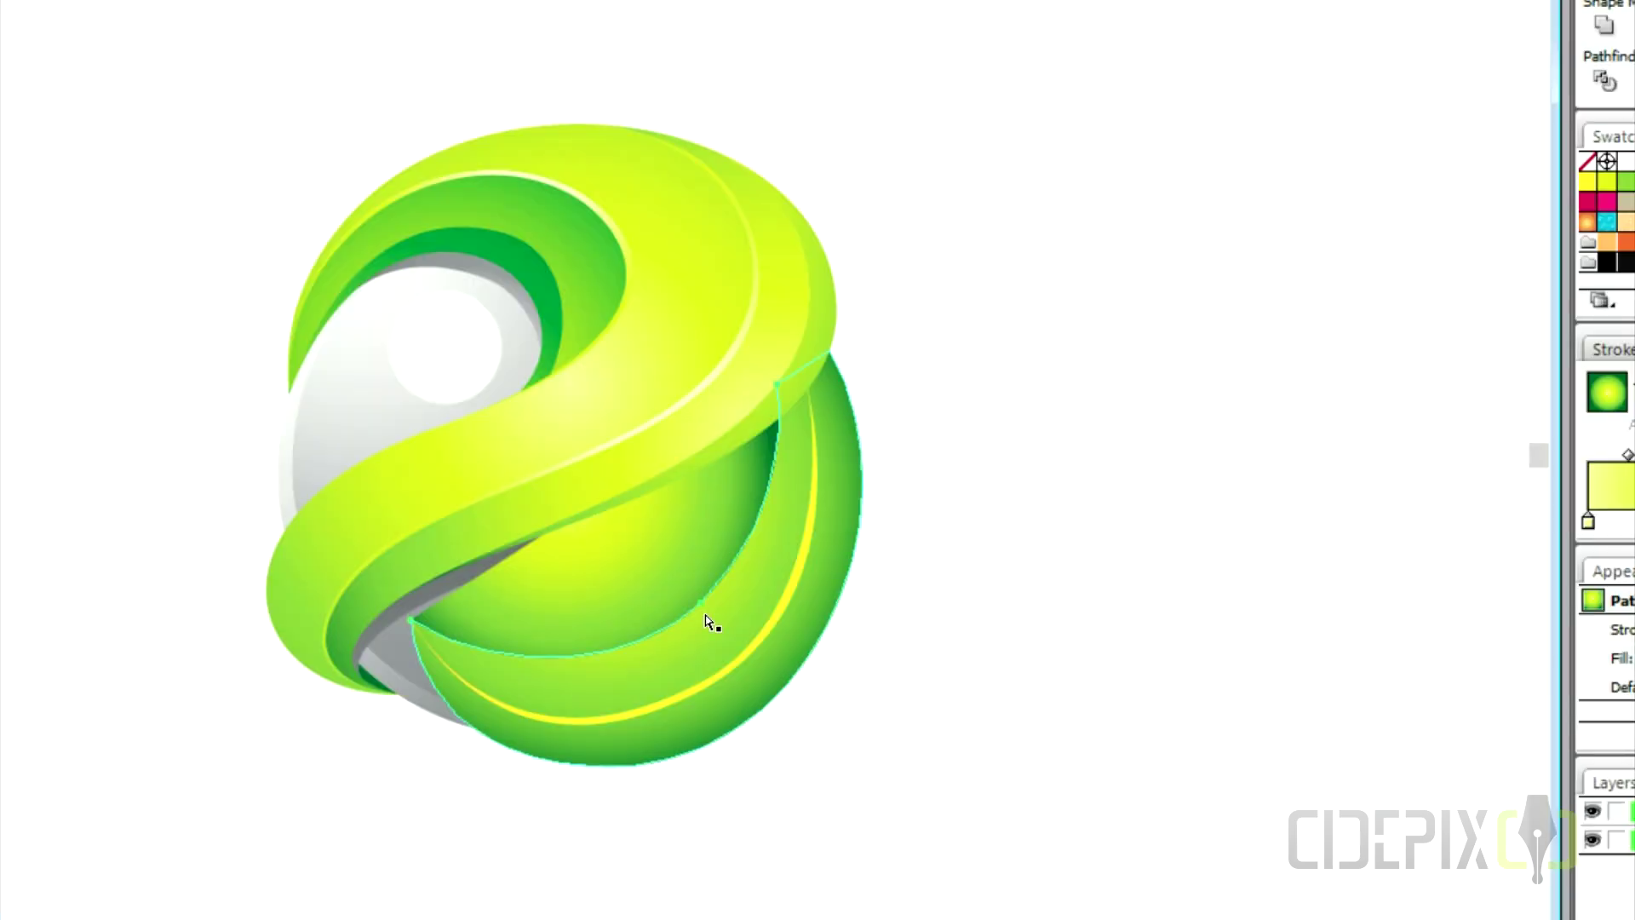
click(716, 625)
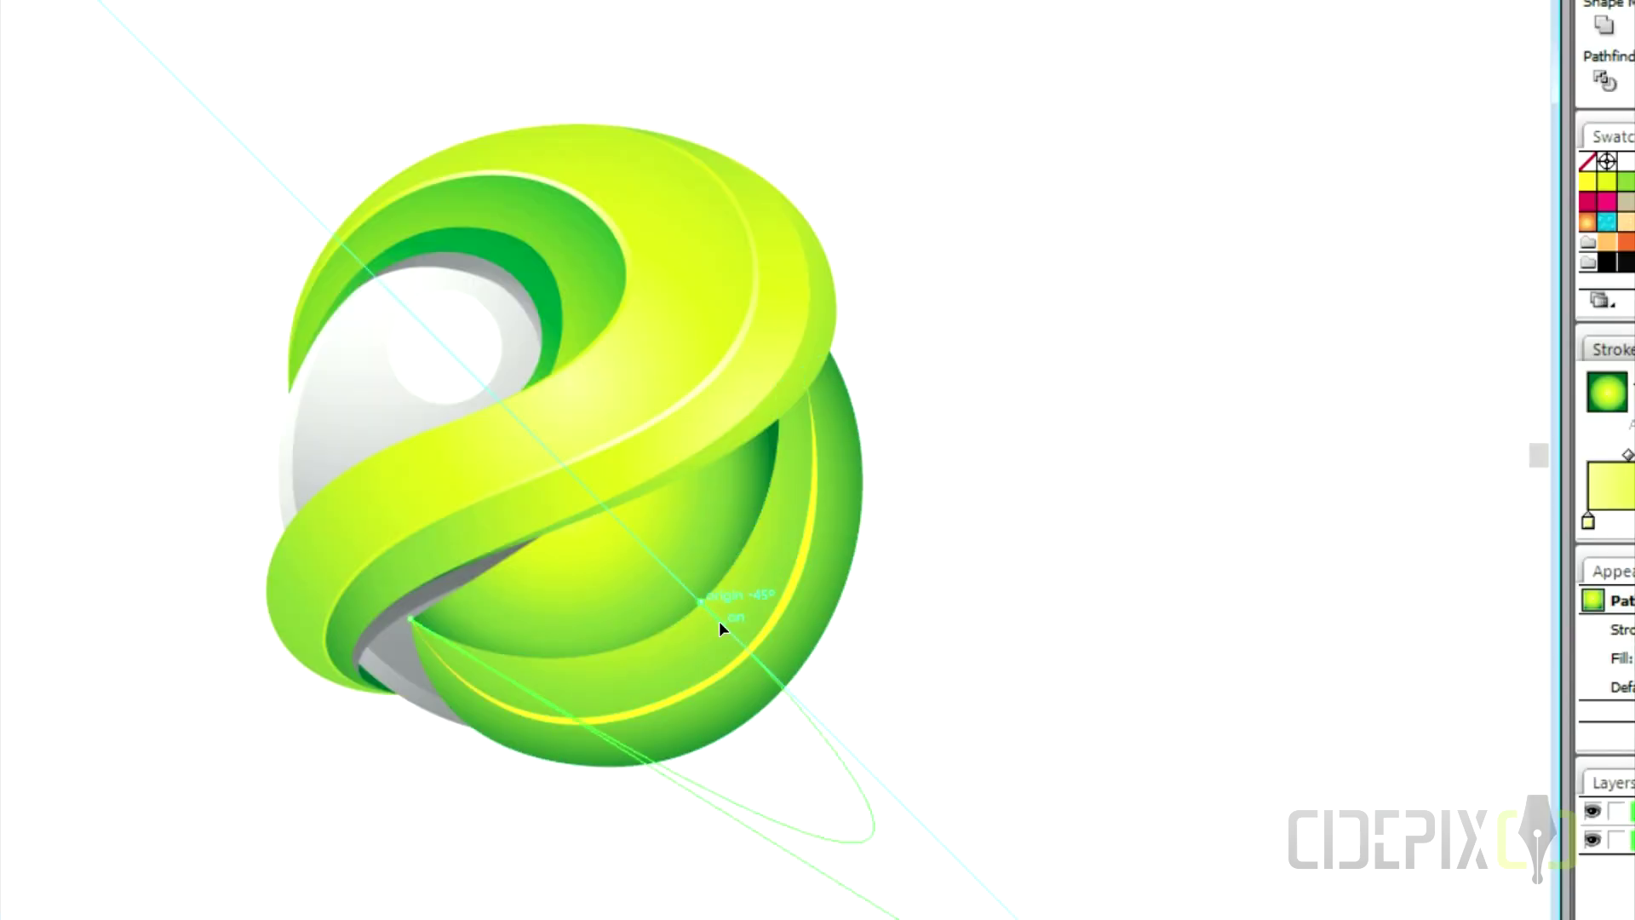
key(ctrl+plus)
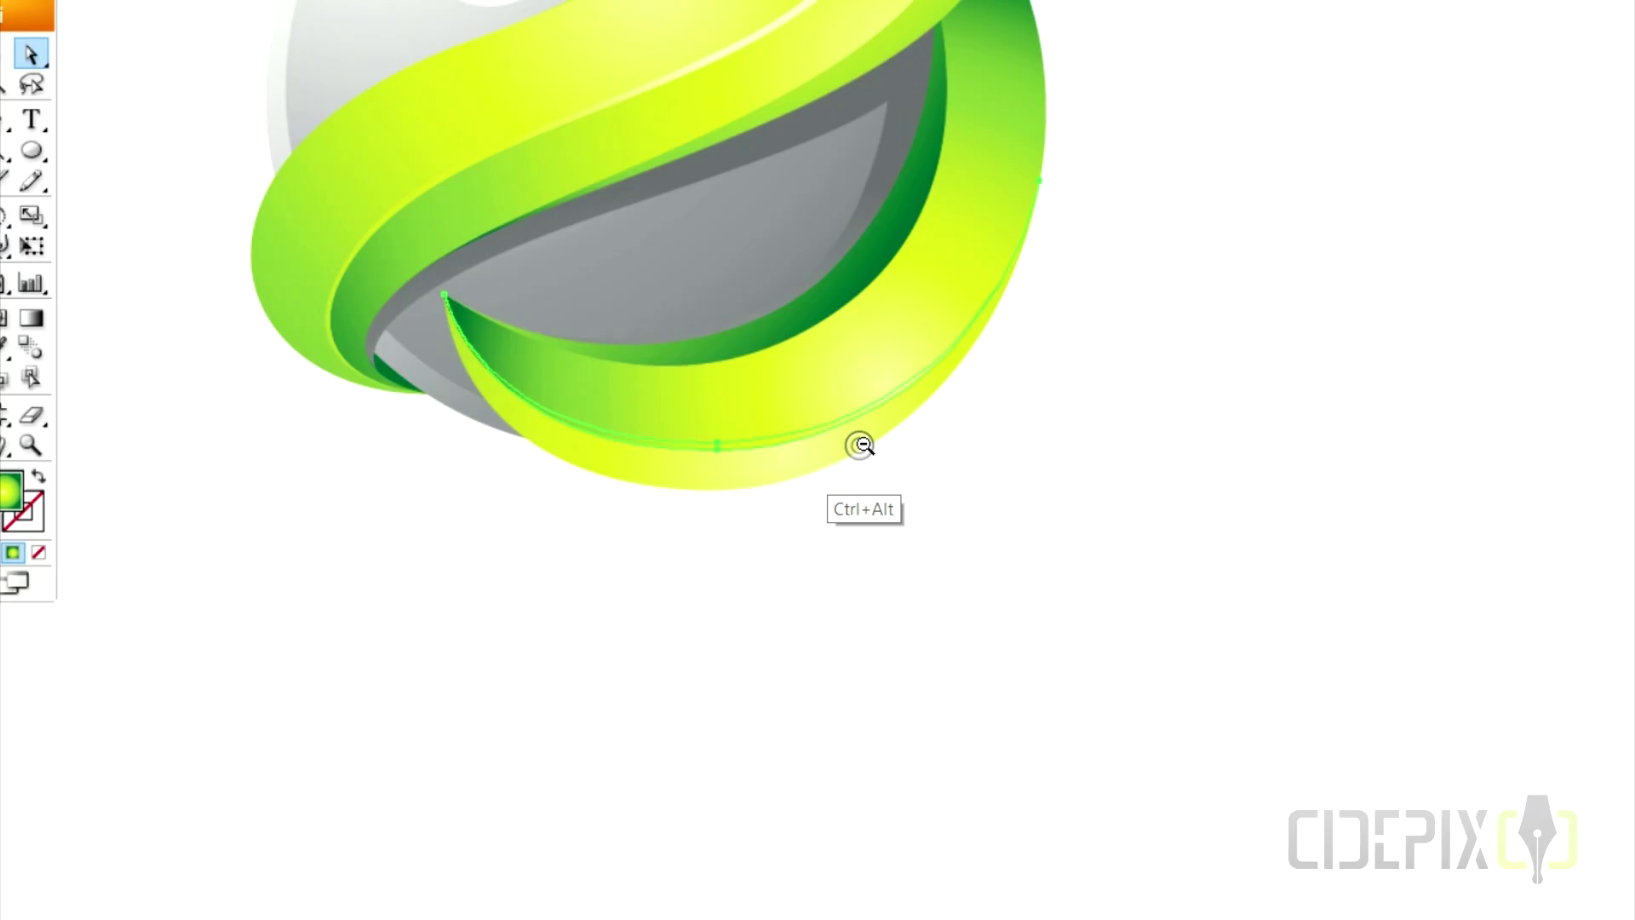
Give the crescent's thin inner edge a white-cyan-blue gradient and the lower crescent a blue radial gradient
key(i)
ctrl+click(1118, 610)
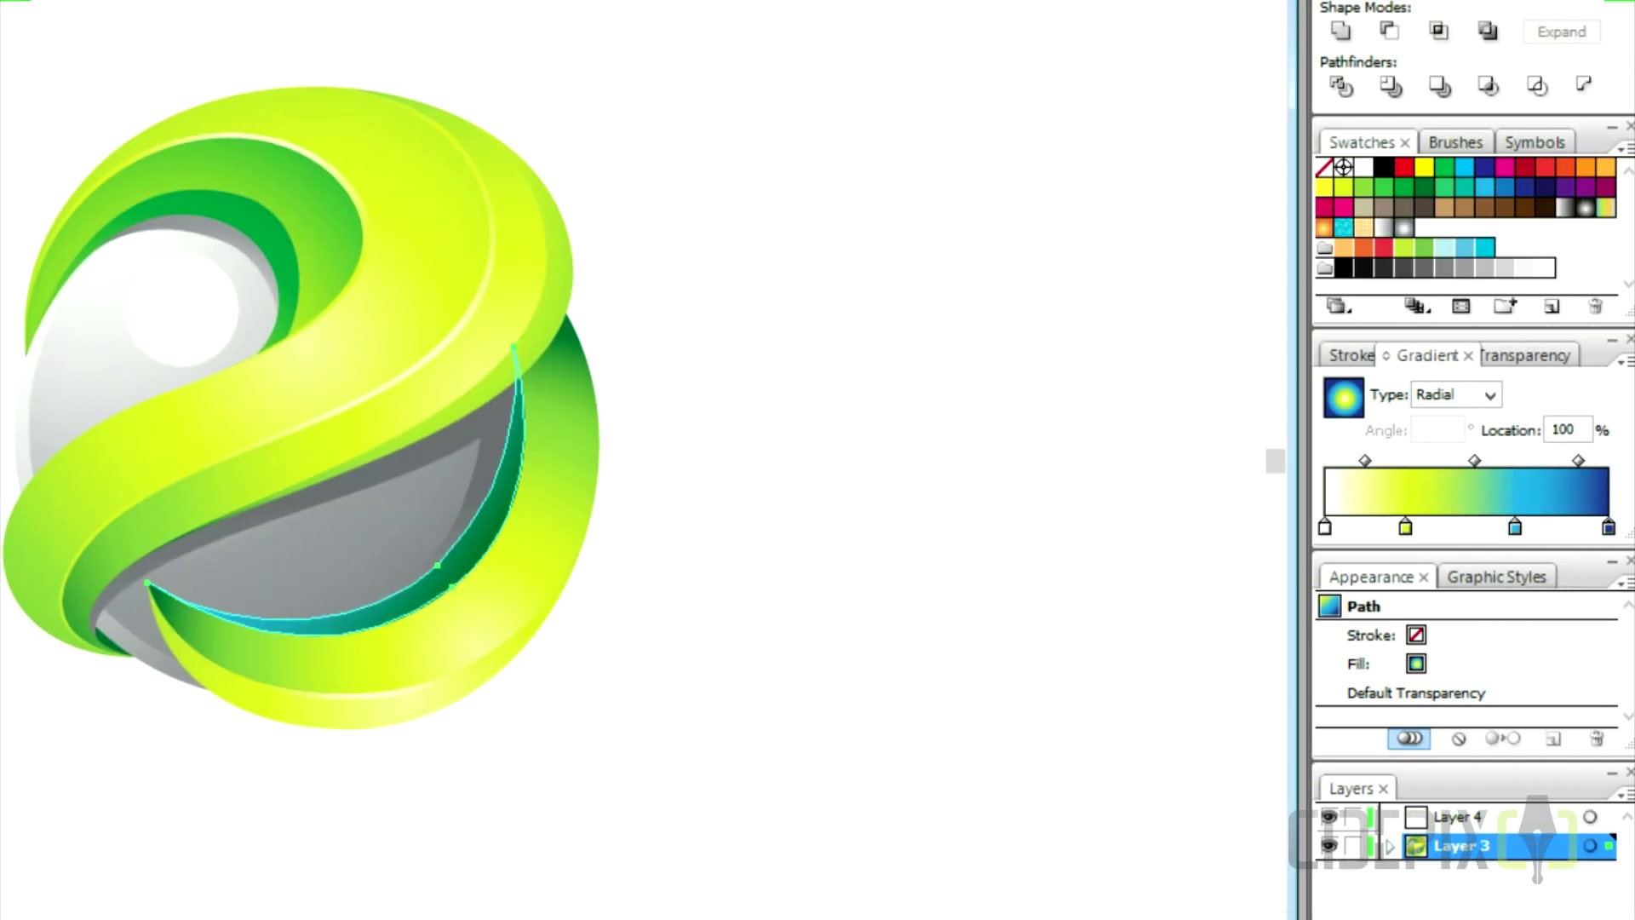
click(1409, 527)
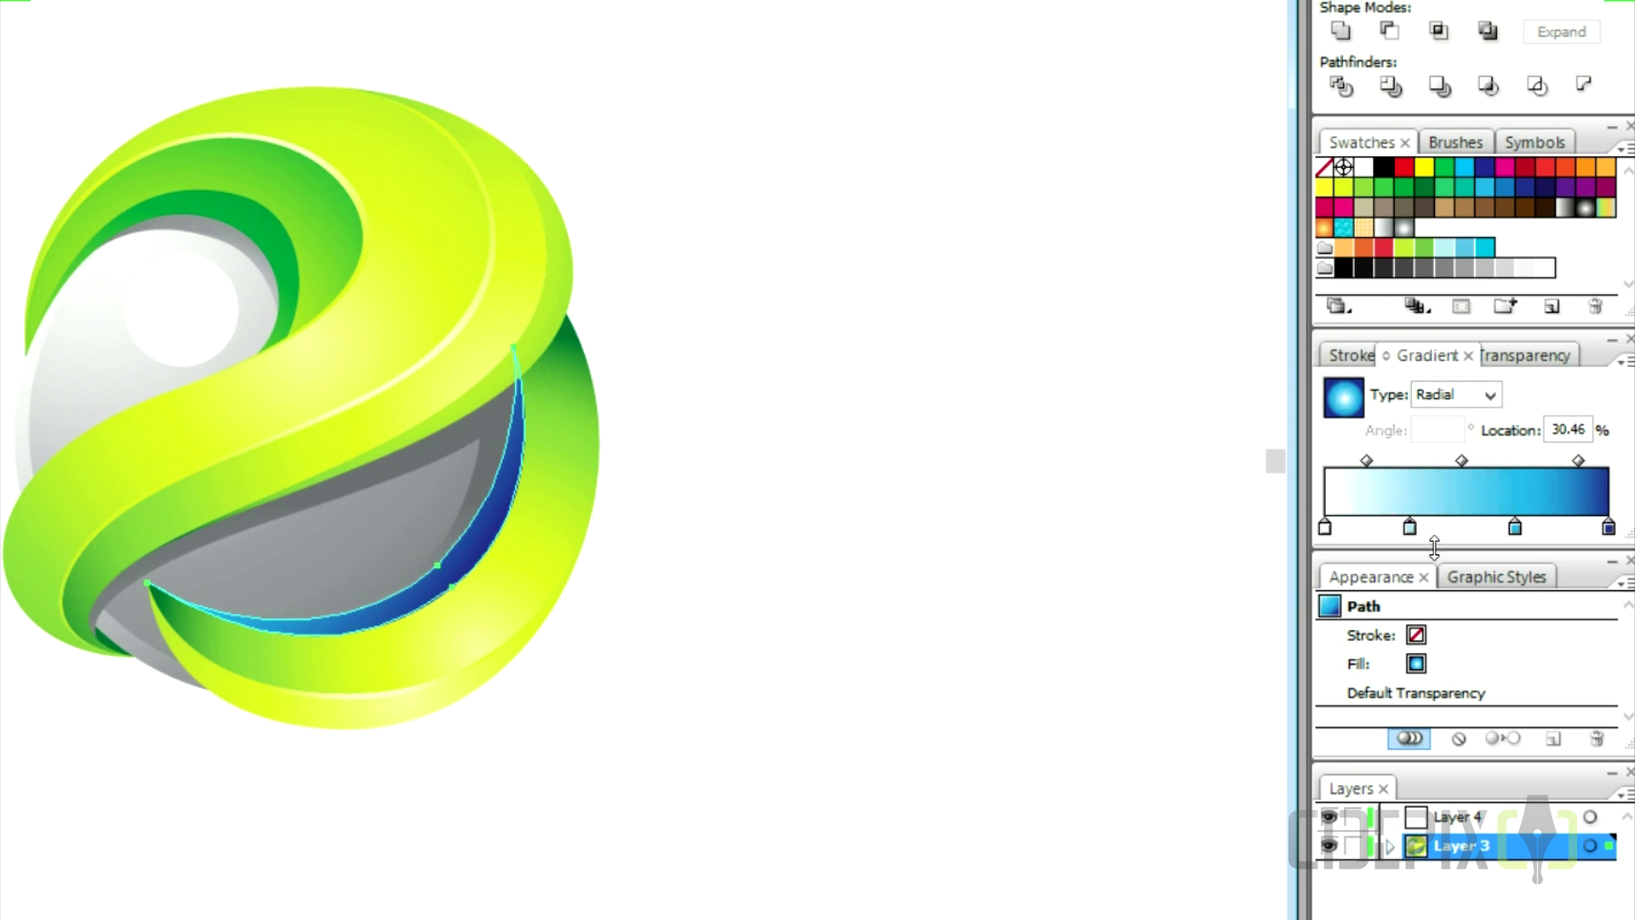
click(529, 566)
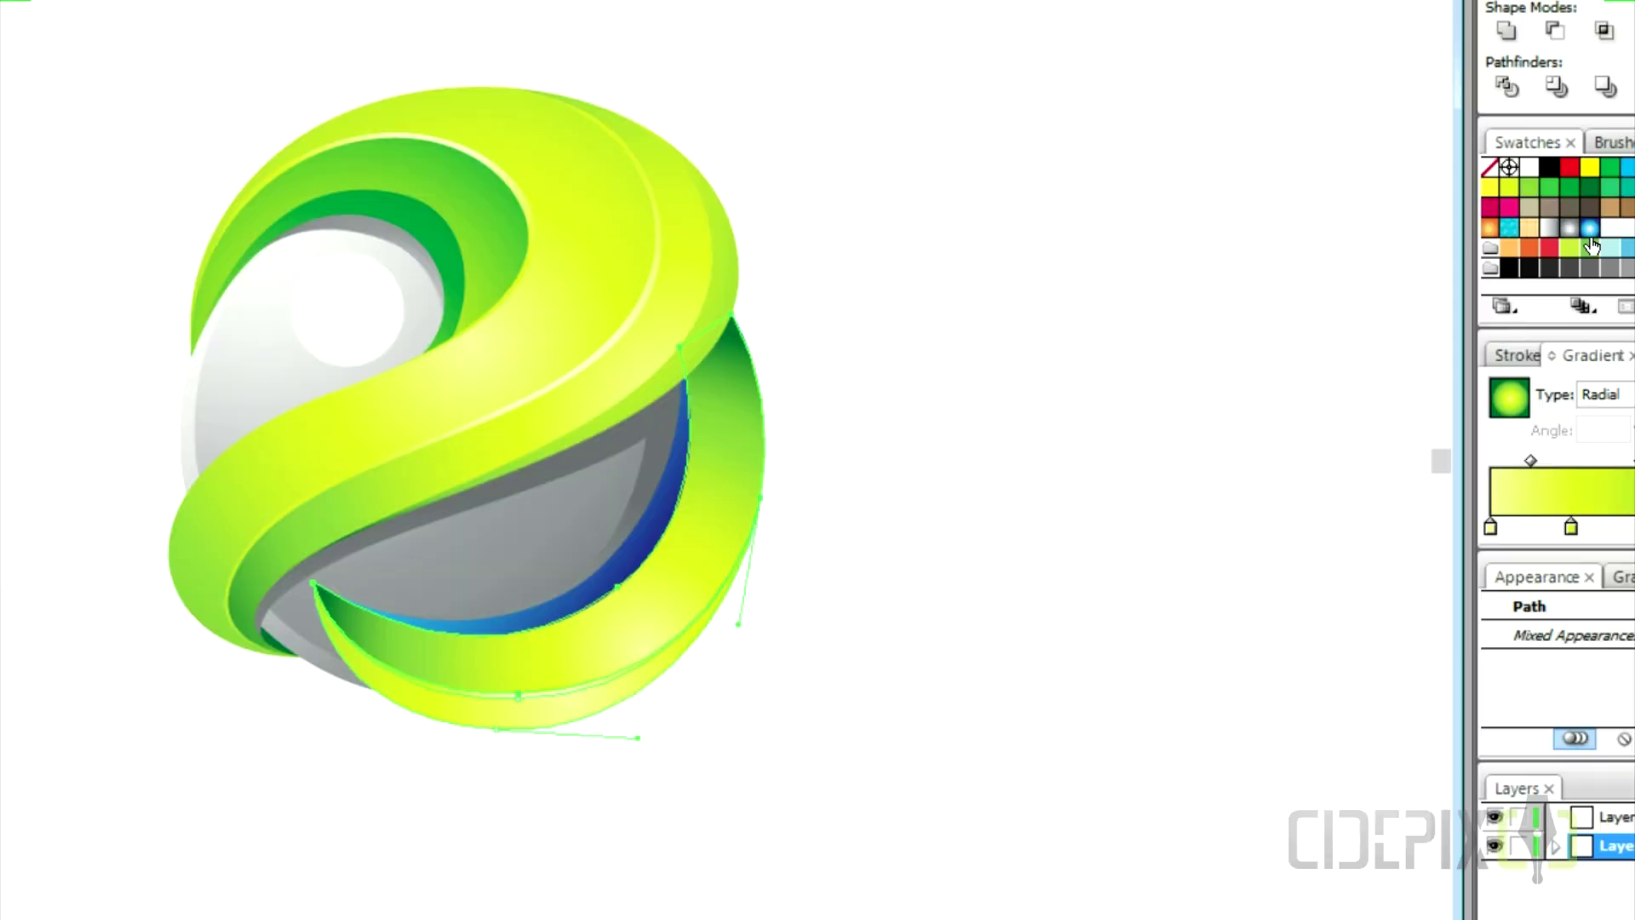
click(1589, 230)
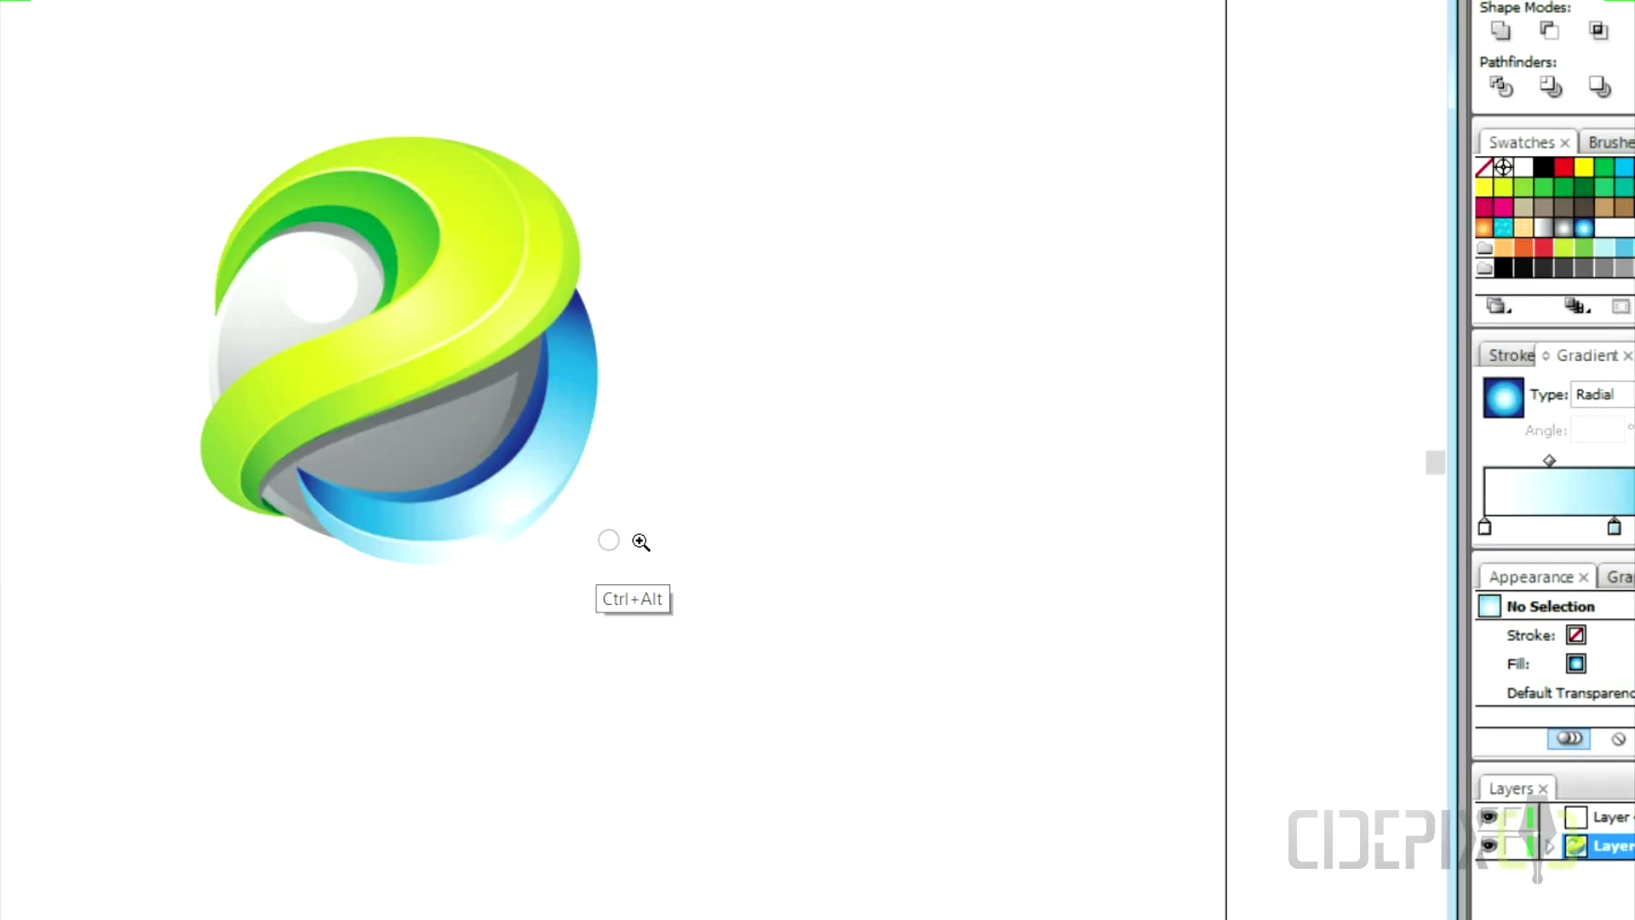
Shift the blue crescent's middle gradient stop slightly left with the Gradient tool
key(g)
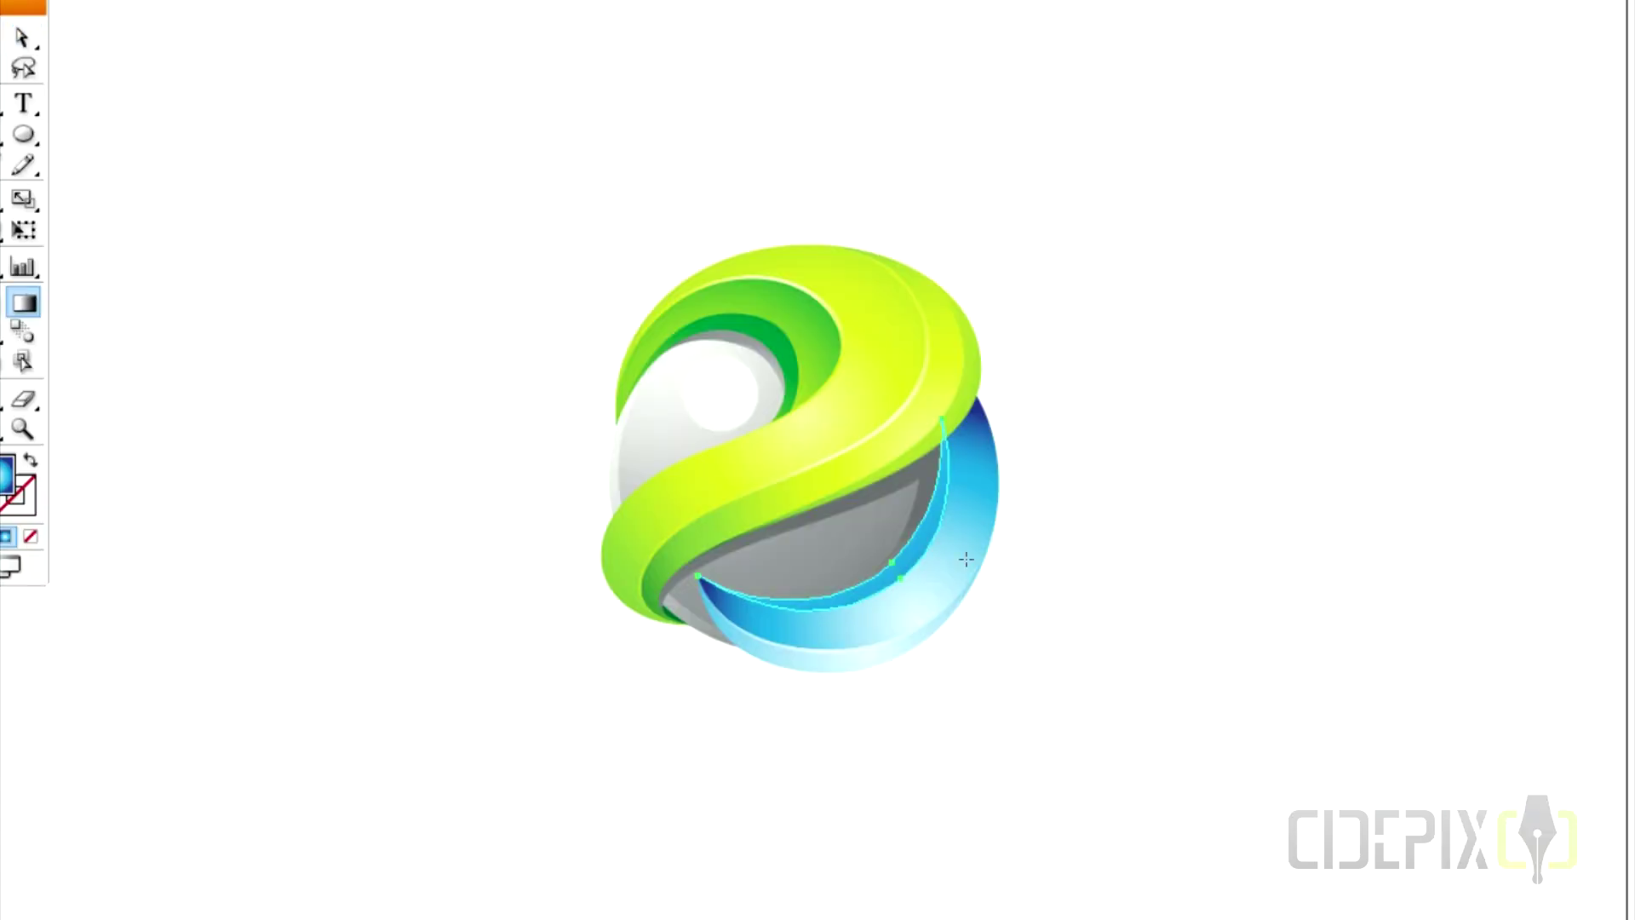
ctrl+click(1056, 563)
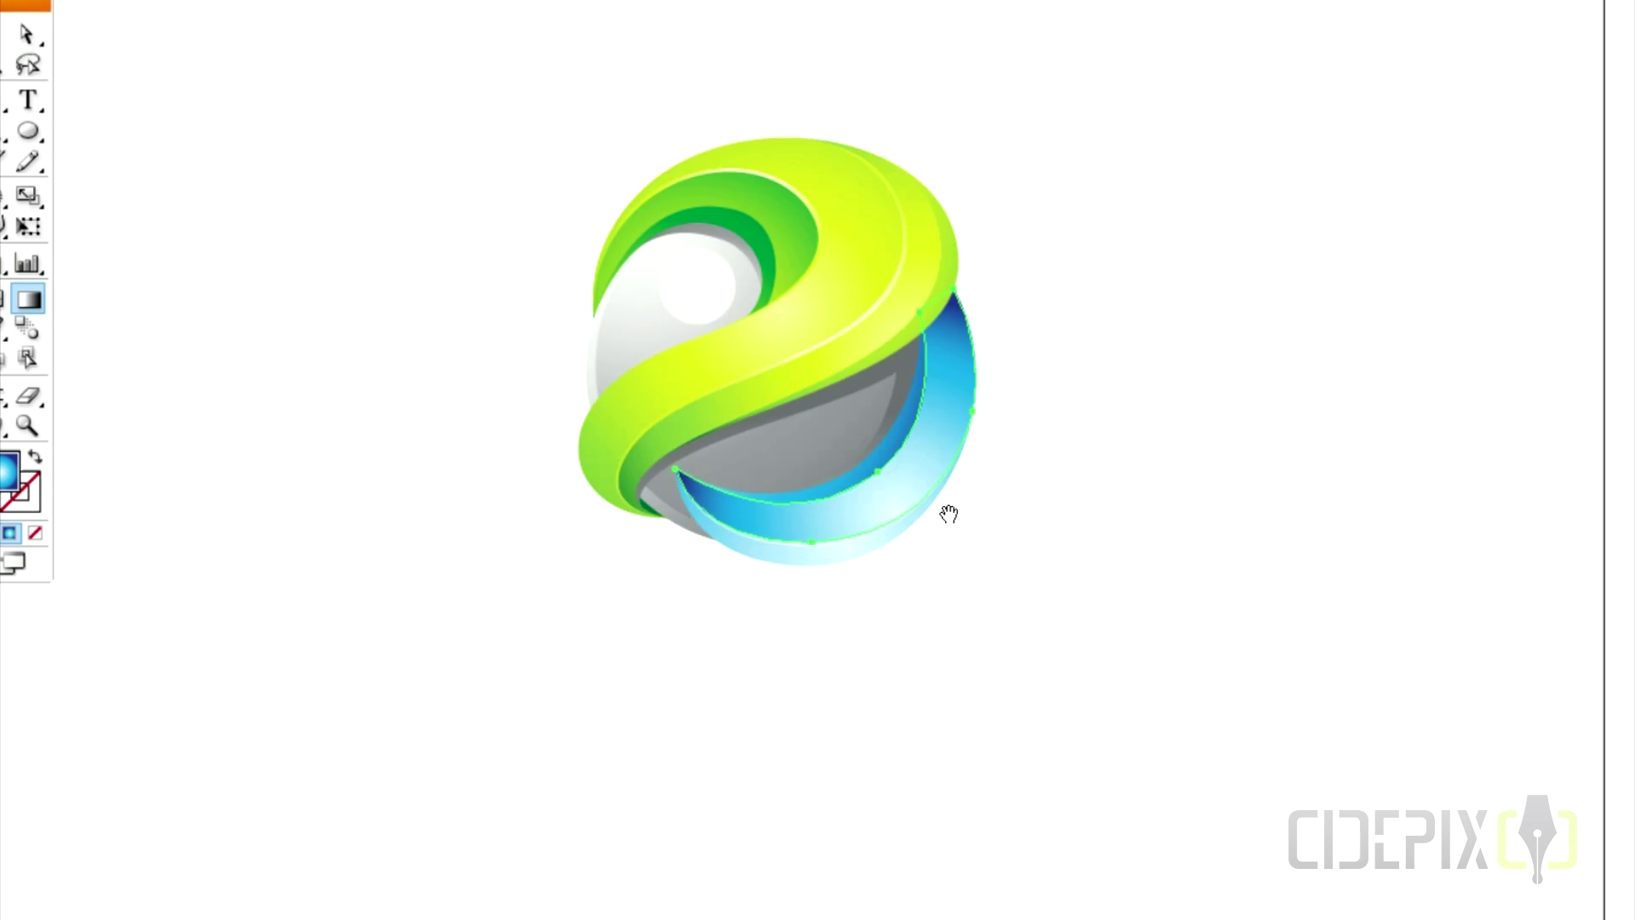
ctrl+click(1002, 533)
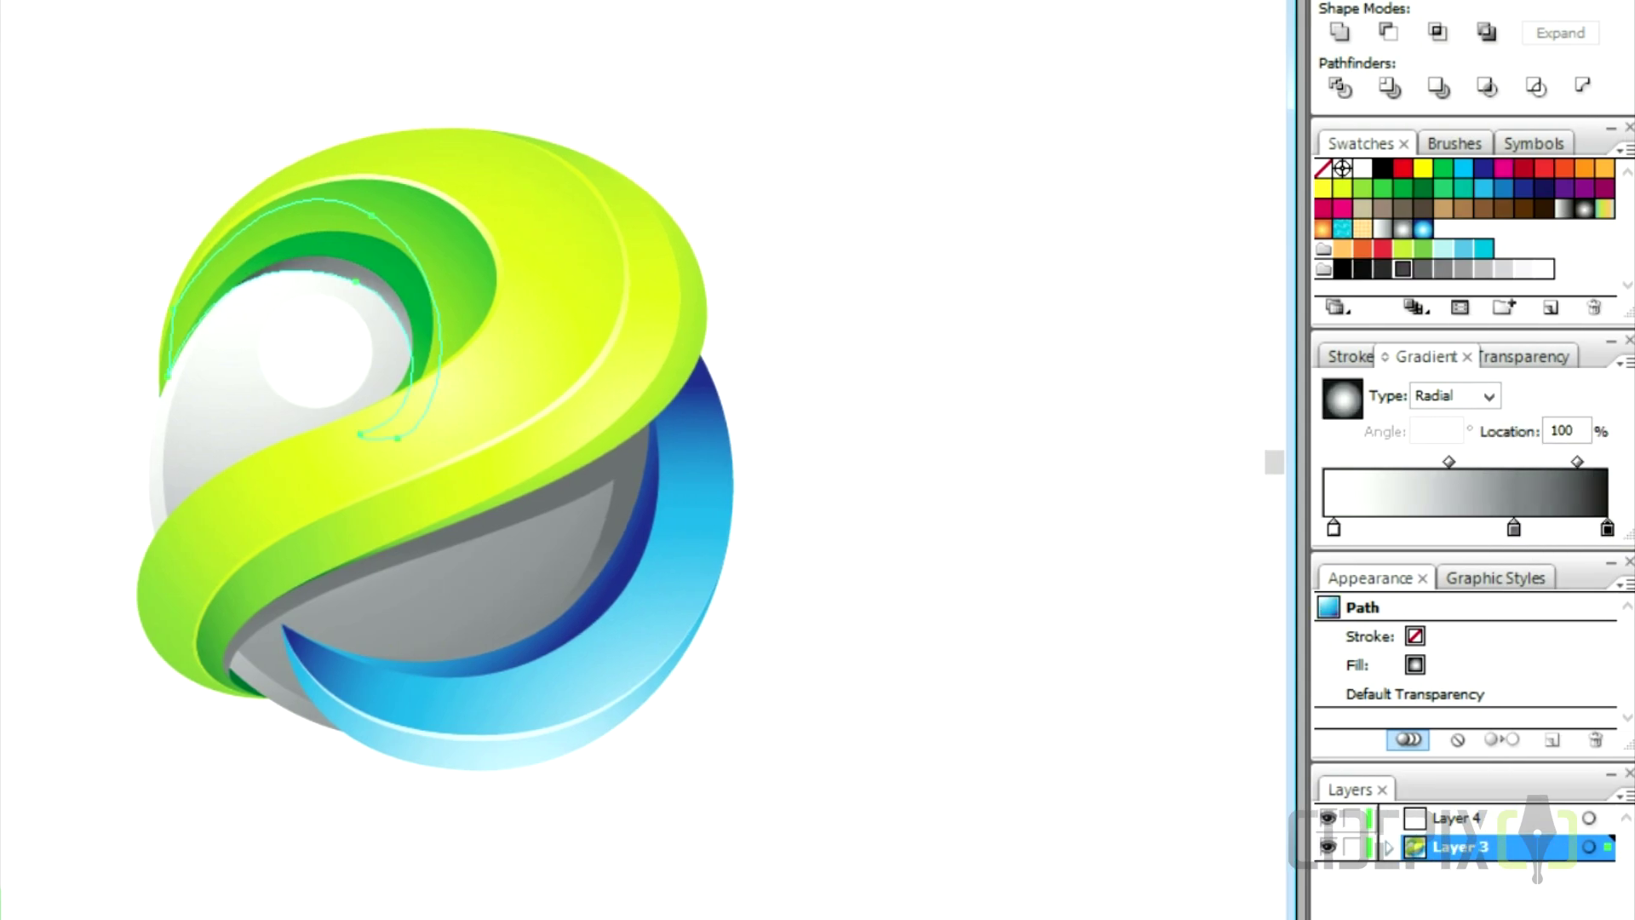
drag(1513, 528, 1503, 527)
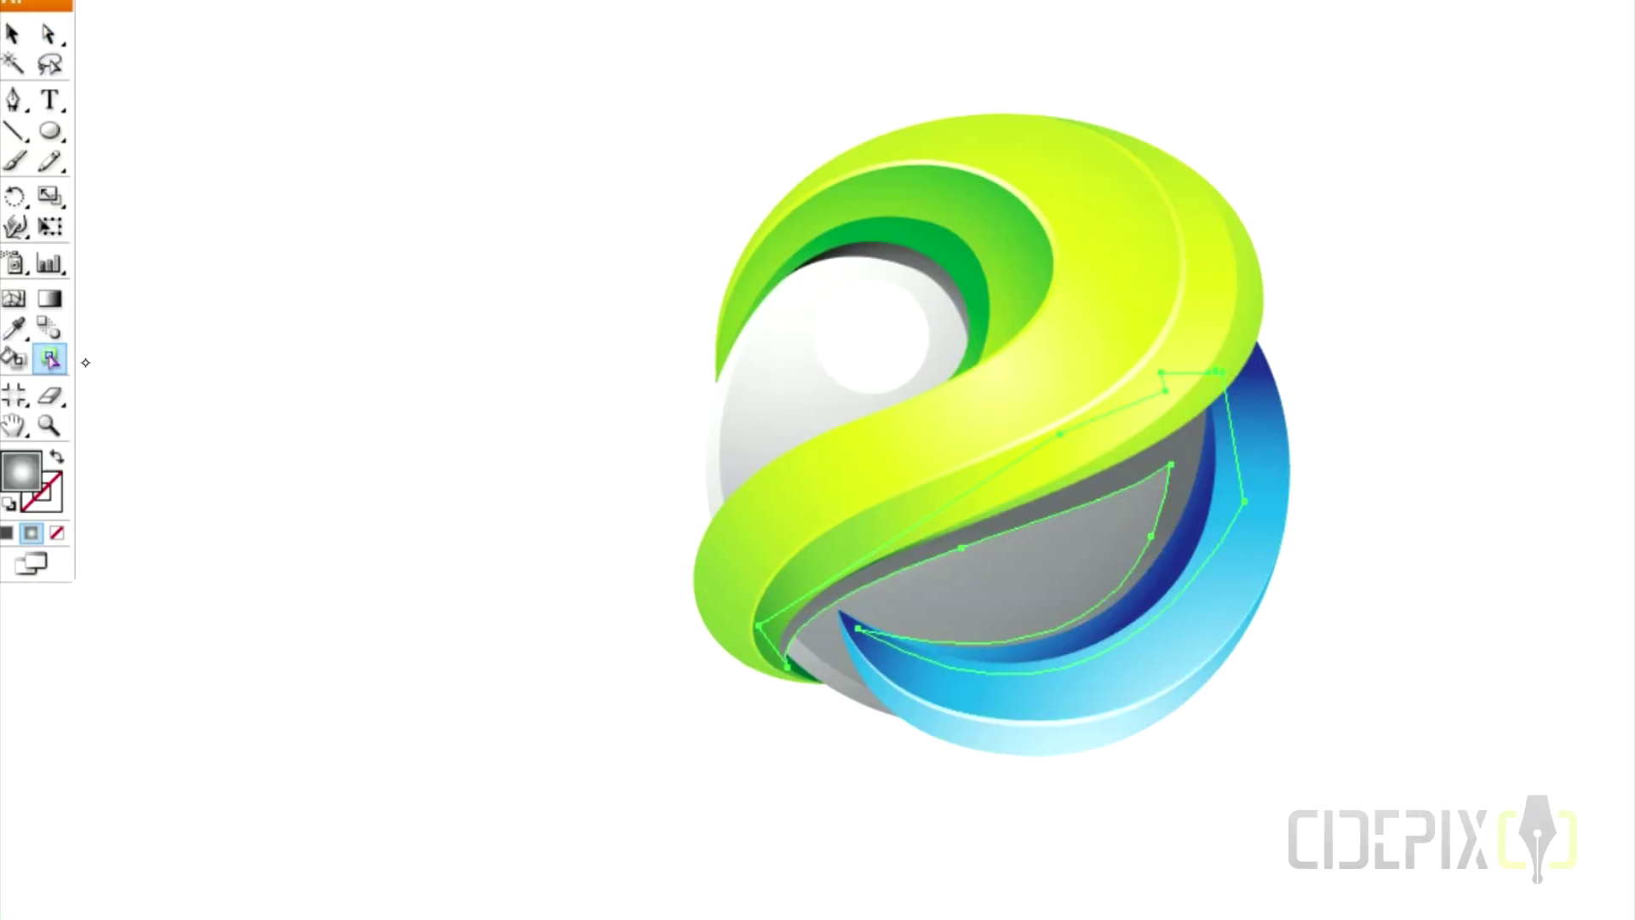
drag(49, 394, 102, 459)
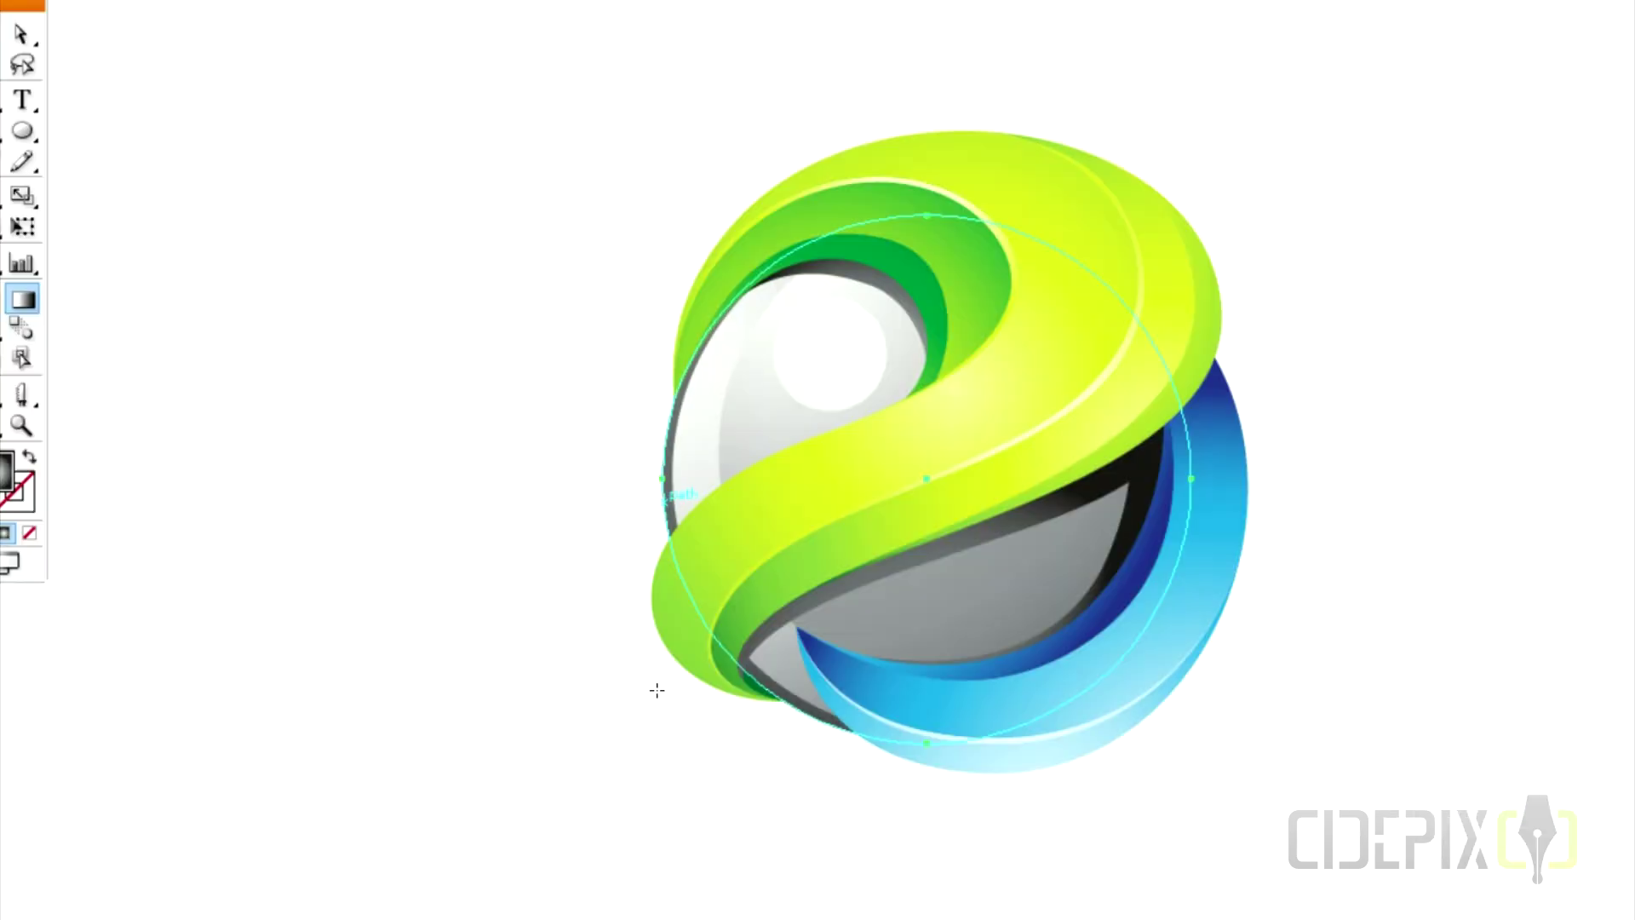
Draw a perfect circle beside the artboard with the Ellipse tool
key(ctrl+minus)
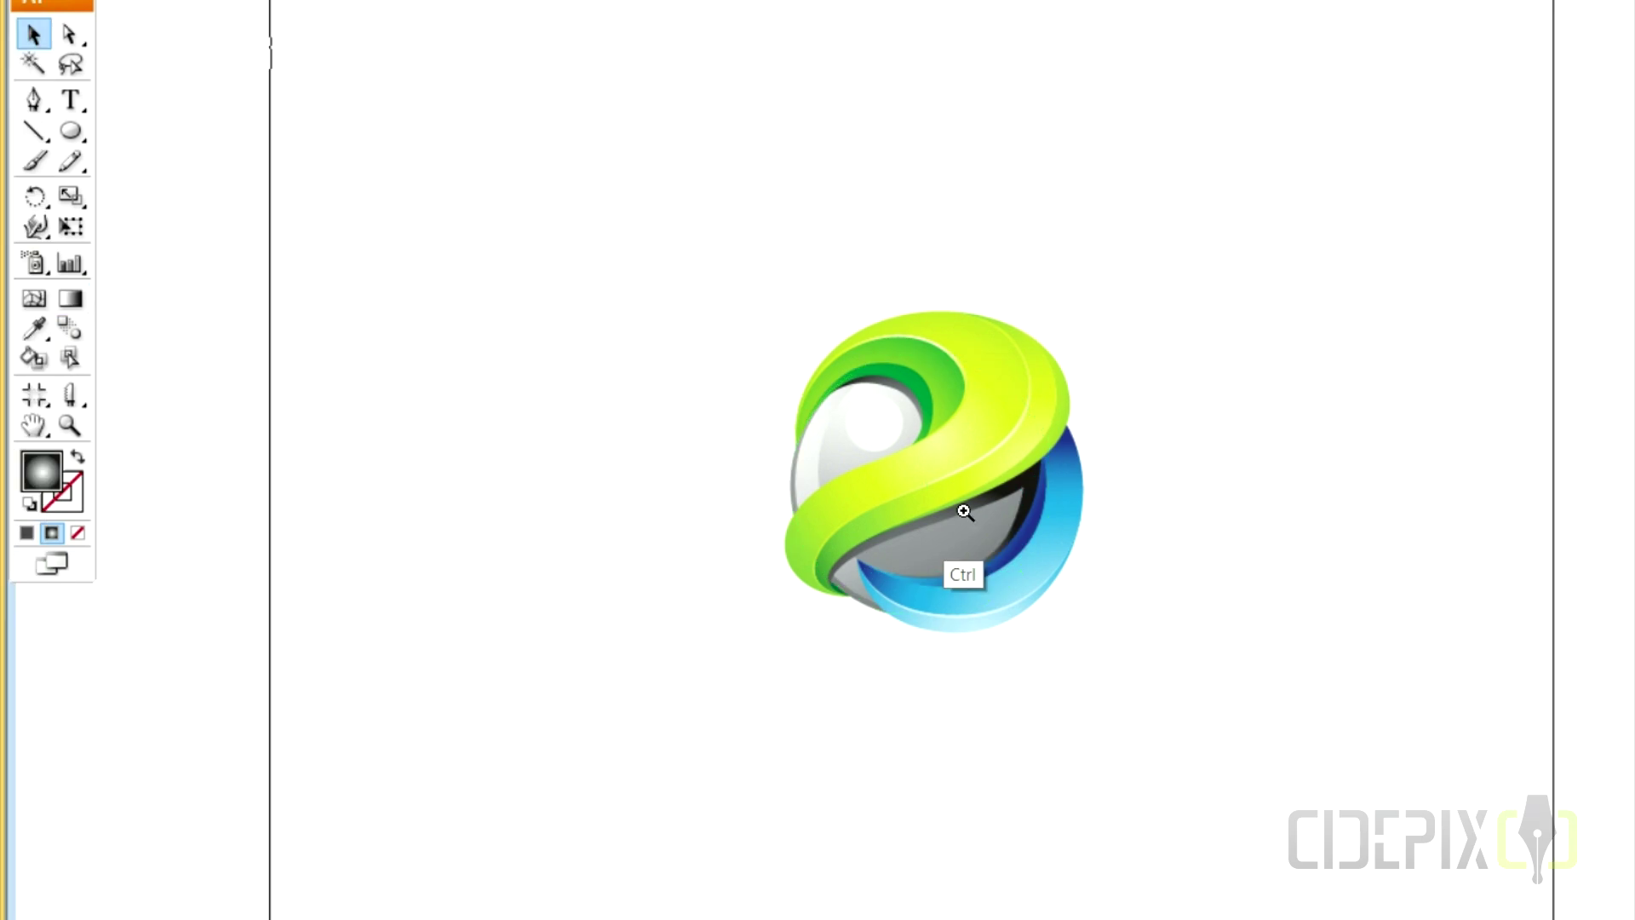
key(ctrl+plus)
ctrl+alt+click(941, 451)
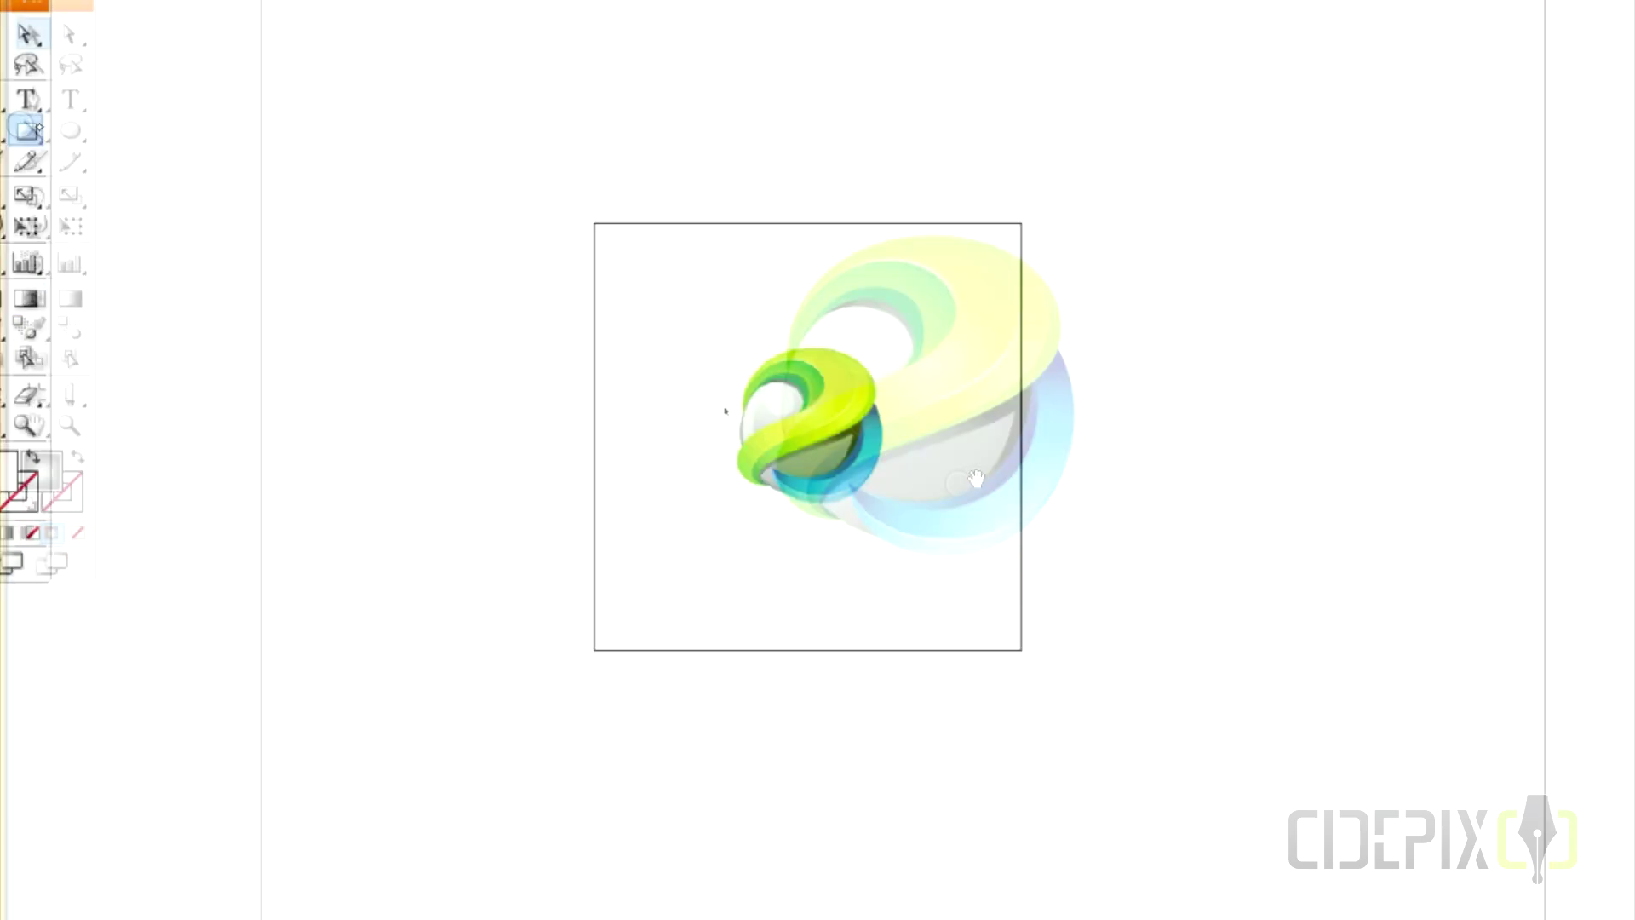
click(23, 128)
click(129, 192)
shift+drag(252, 211, 441, 395)
key(v)
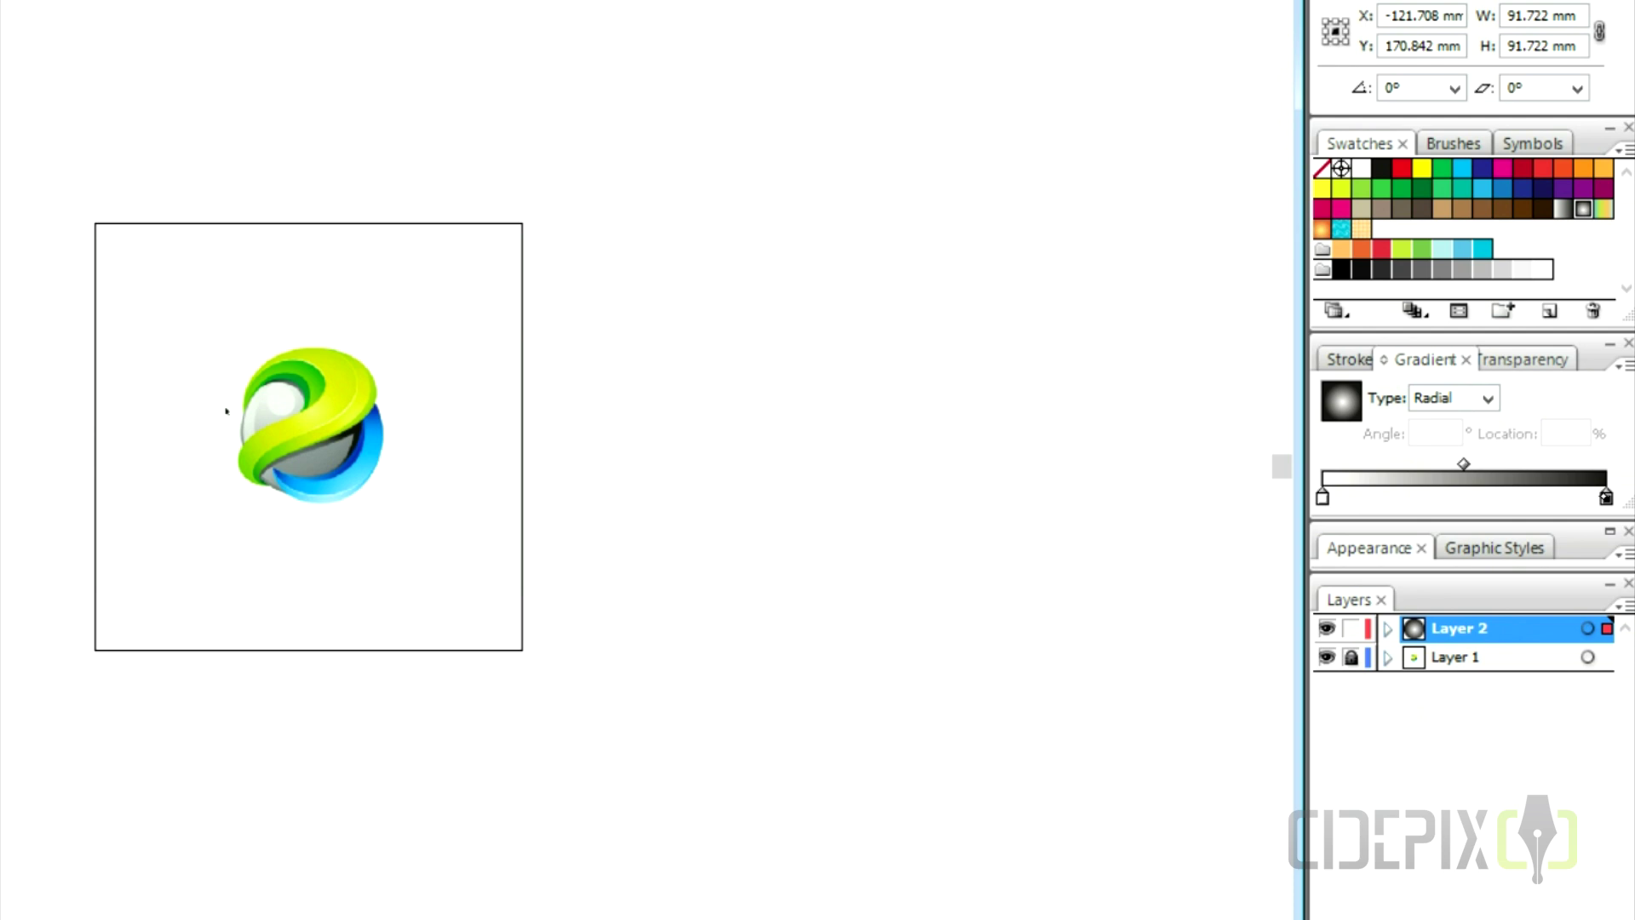
Give the circle a black-to-white radial gradient and flatten it into a thin ellipse
drag(1321, 497, 1606, 496)
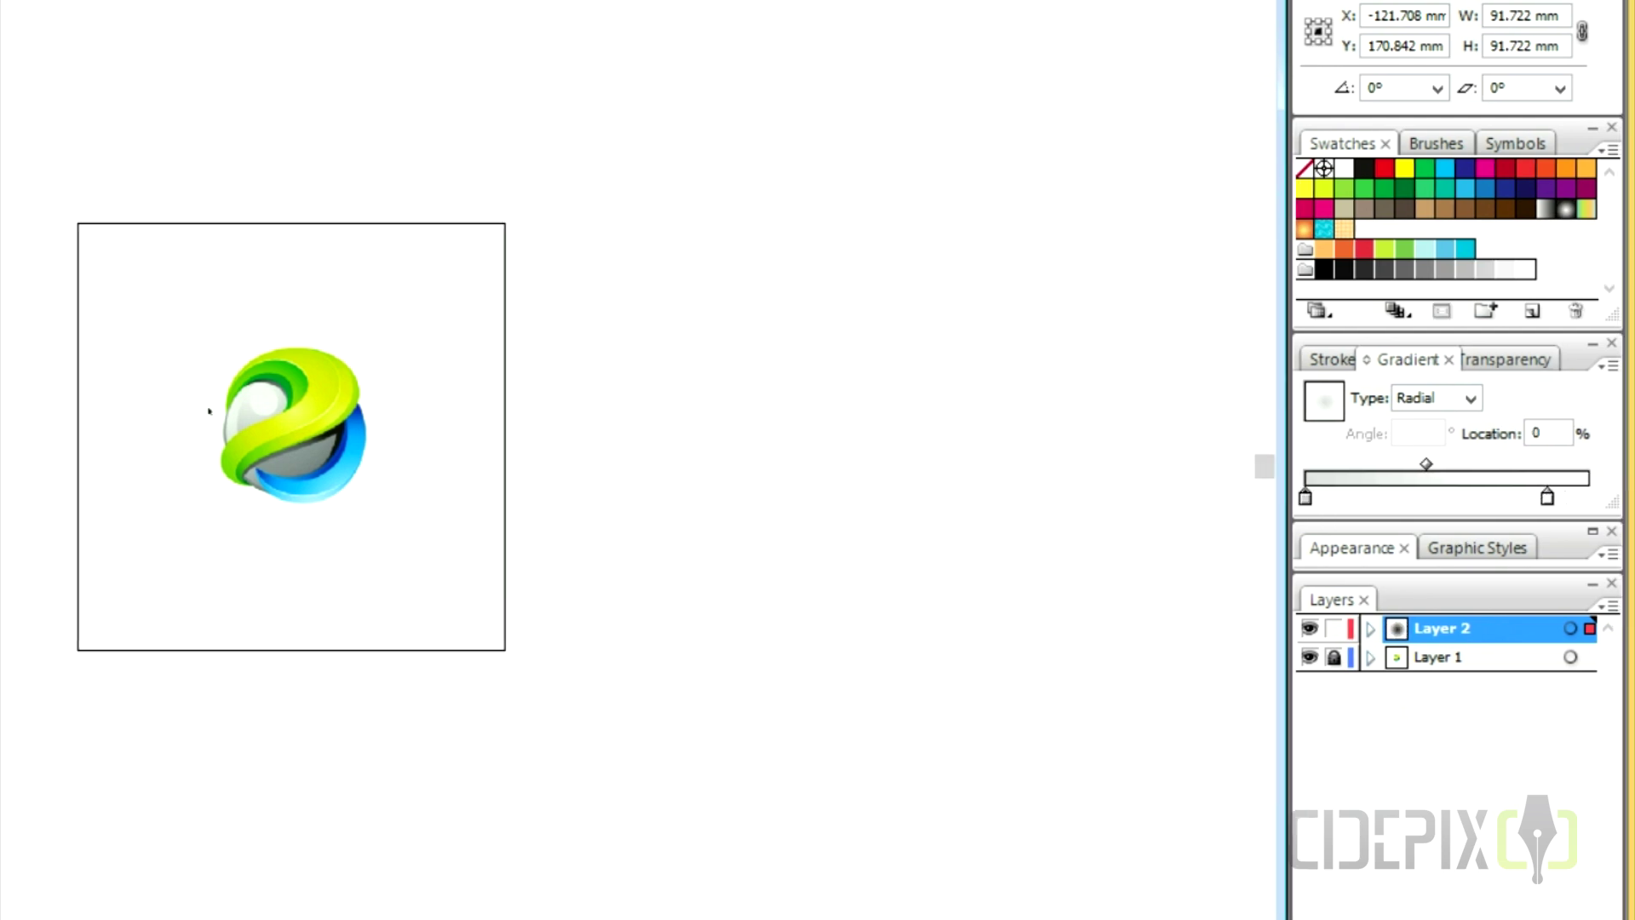
click(388, 209)
drag(388, 209, 394, 360)
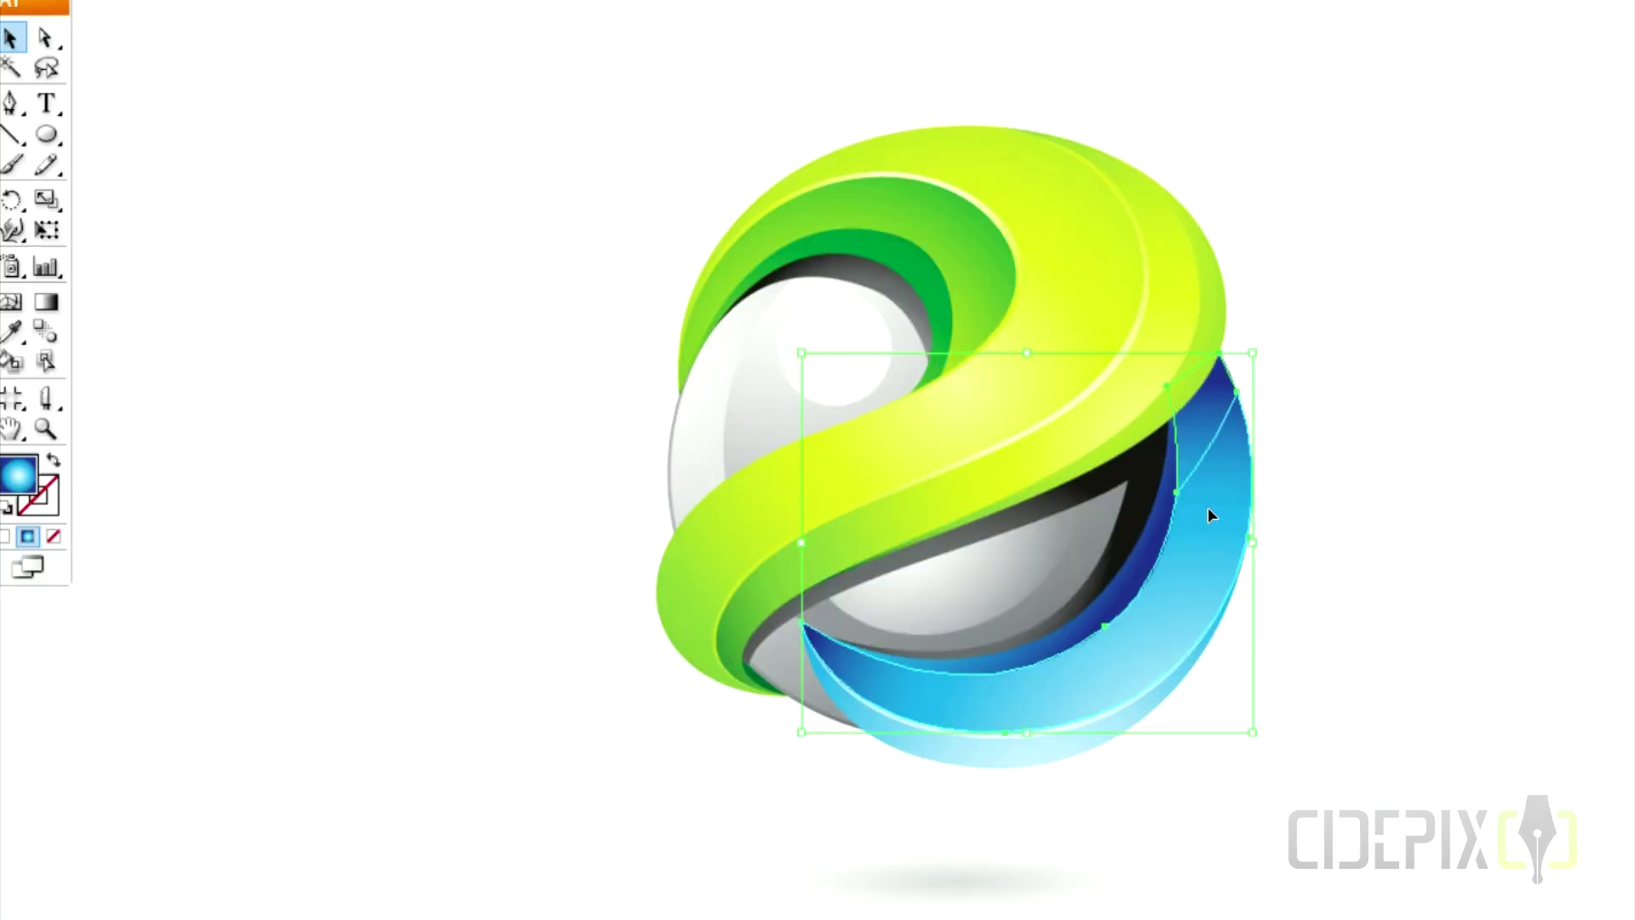
key(g)
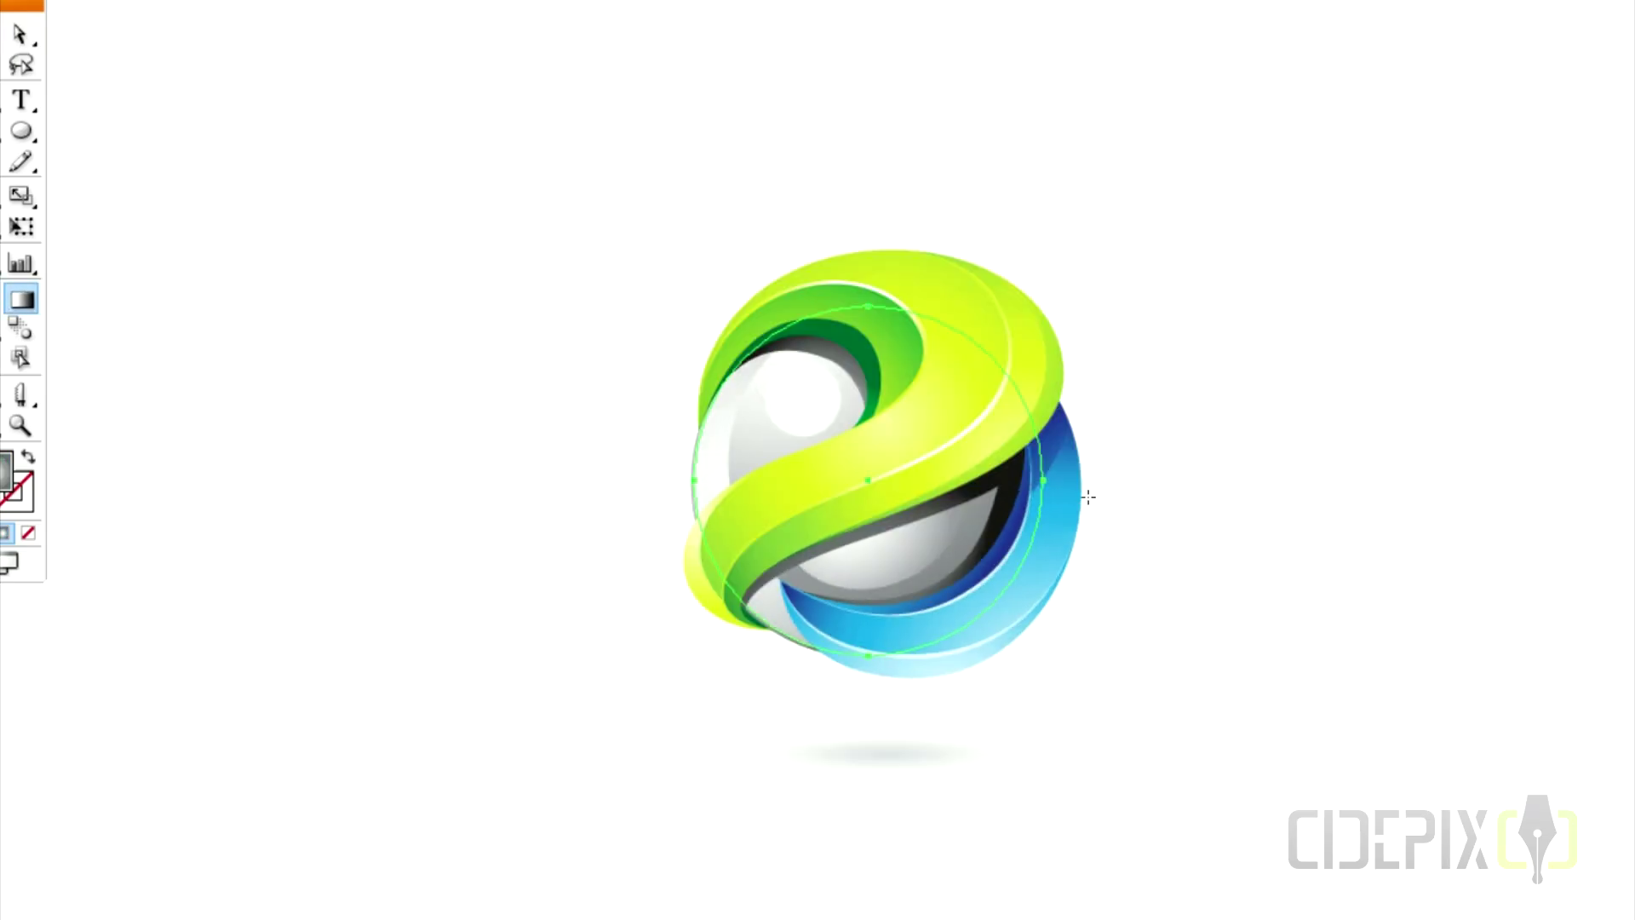
Reposition the background's radial gradient so it glows white at the bottom and dark grey at top
key(ctrl+minus)
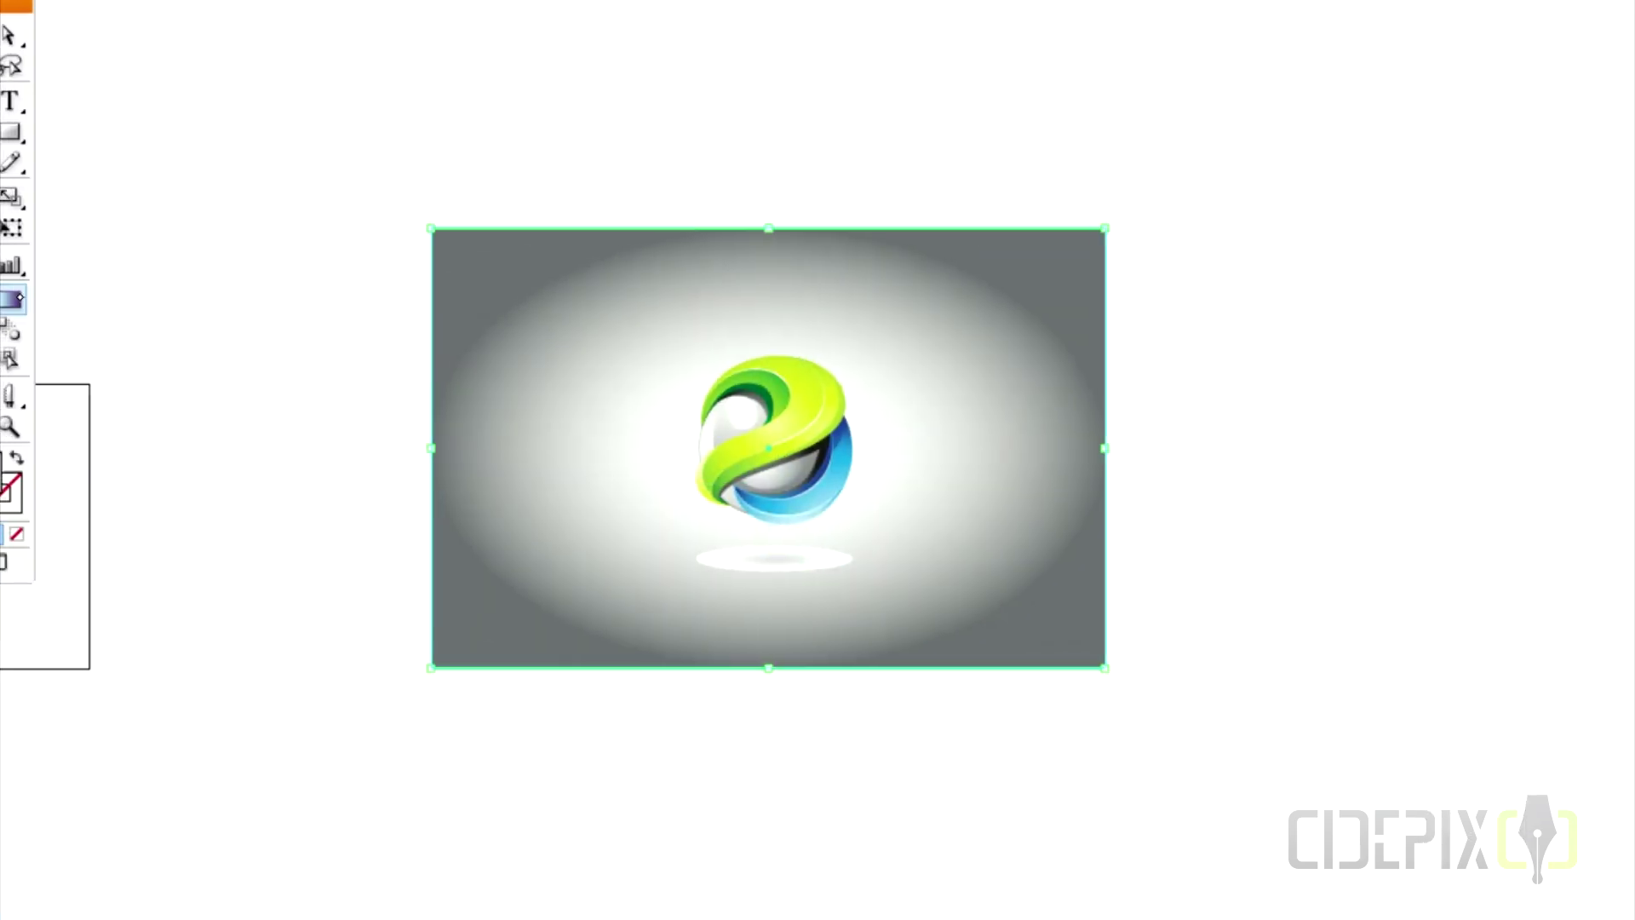
drag(795, 256, 797, 94)
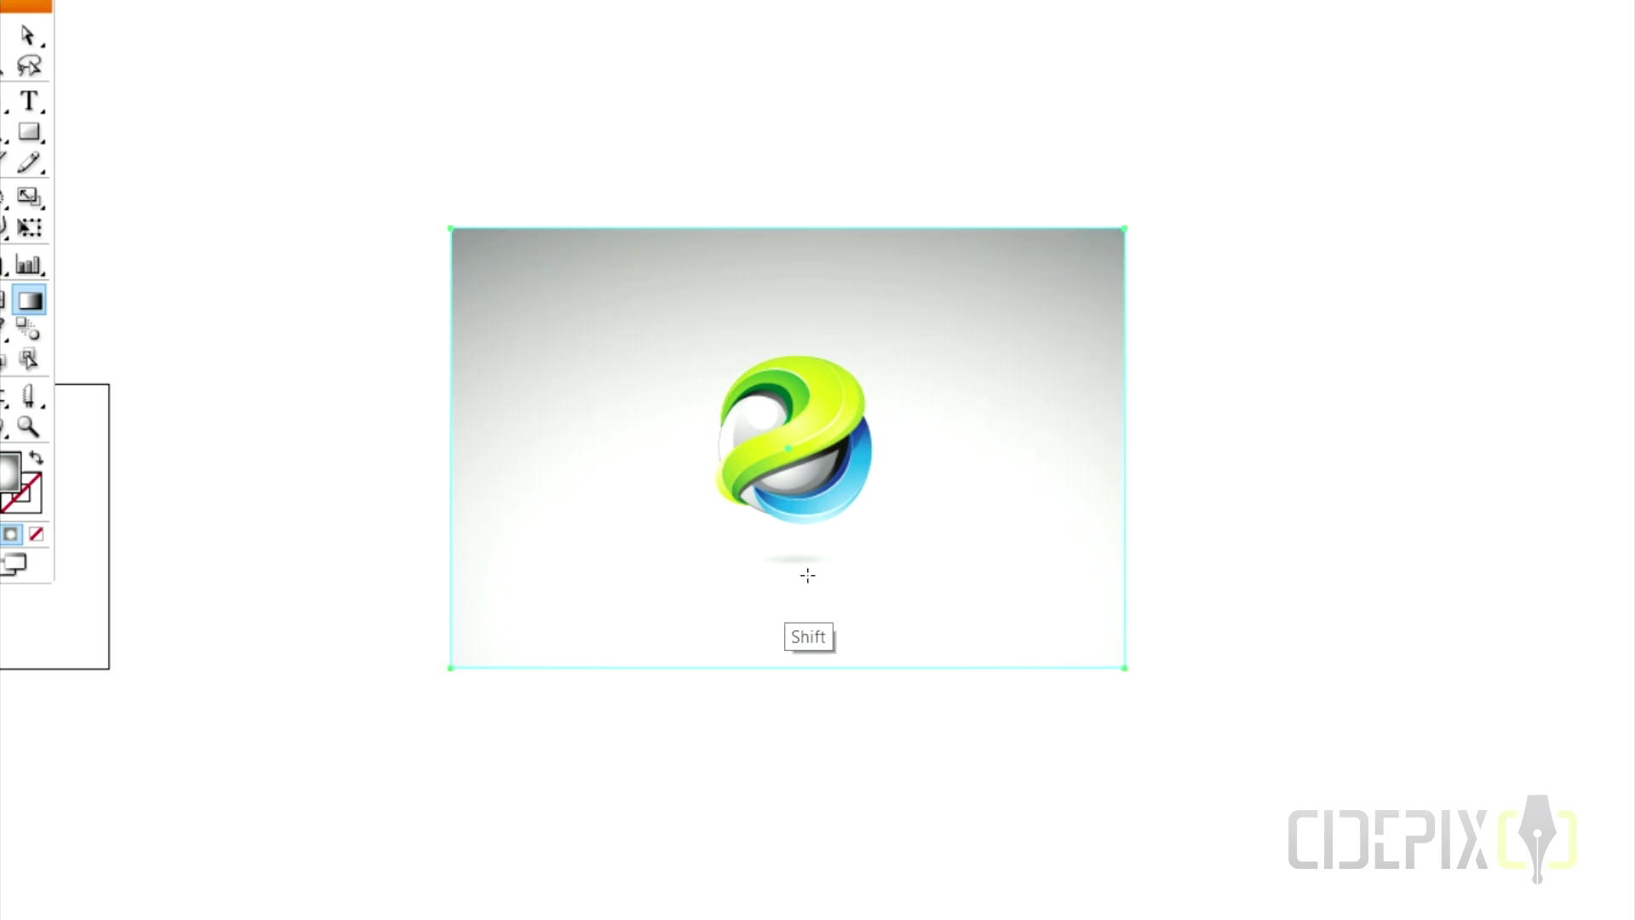
drag(810, 602, 817, 305)
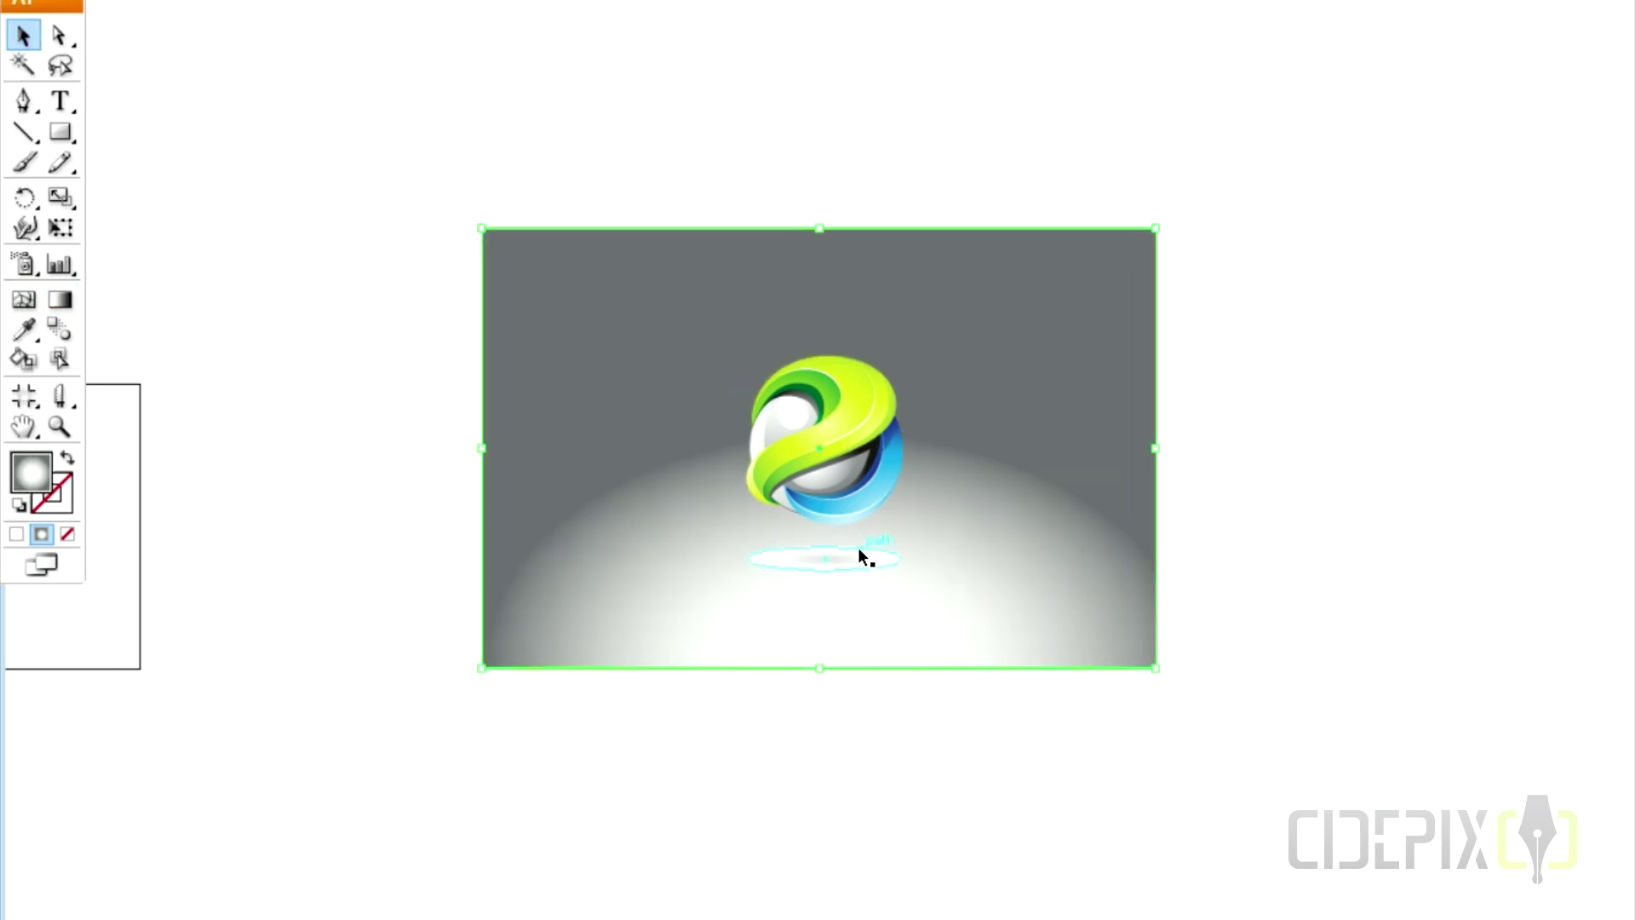
Set the shadow ellipse beneath the logo to Multiply blend mode in the Transparency panel
click(860, 552)
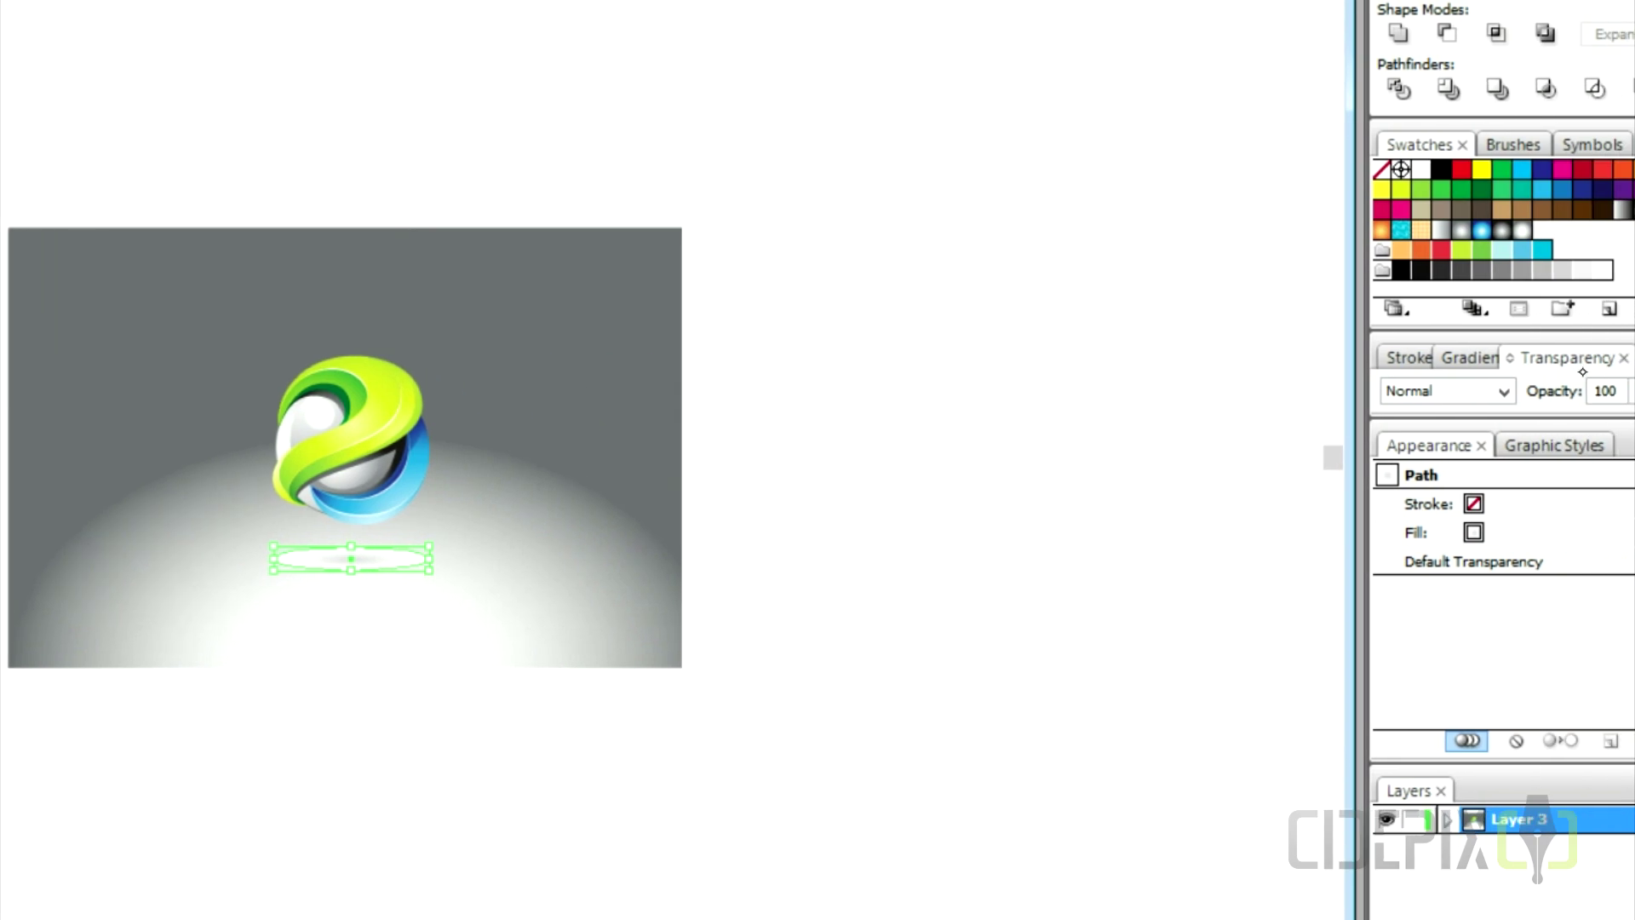
click(1448, 391)
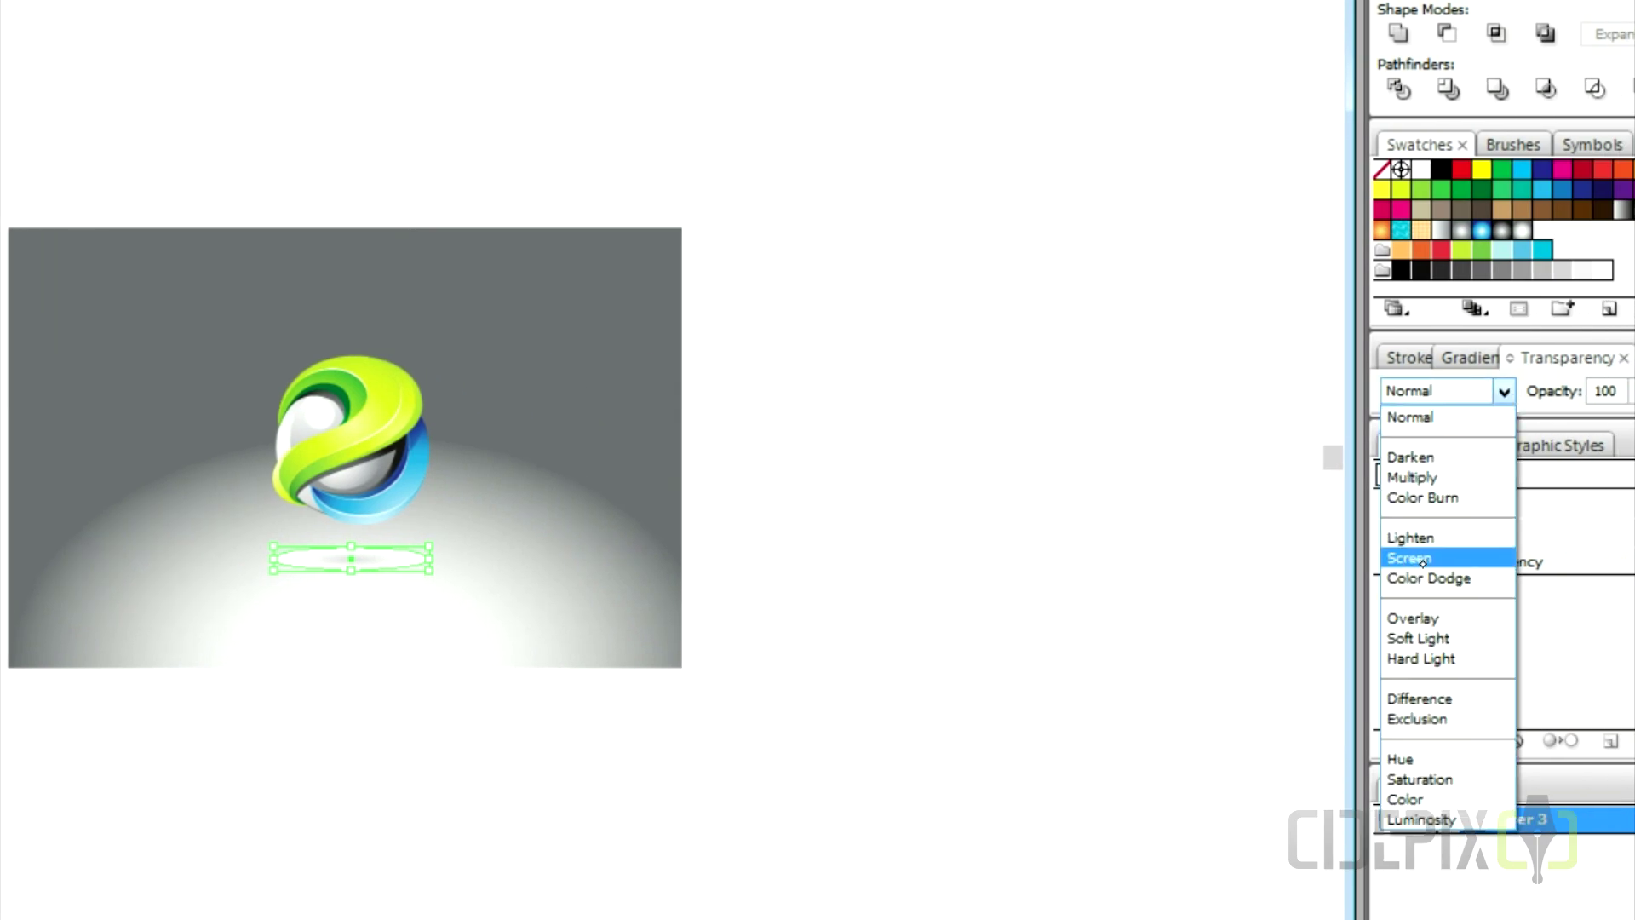
click(1414, 478)
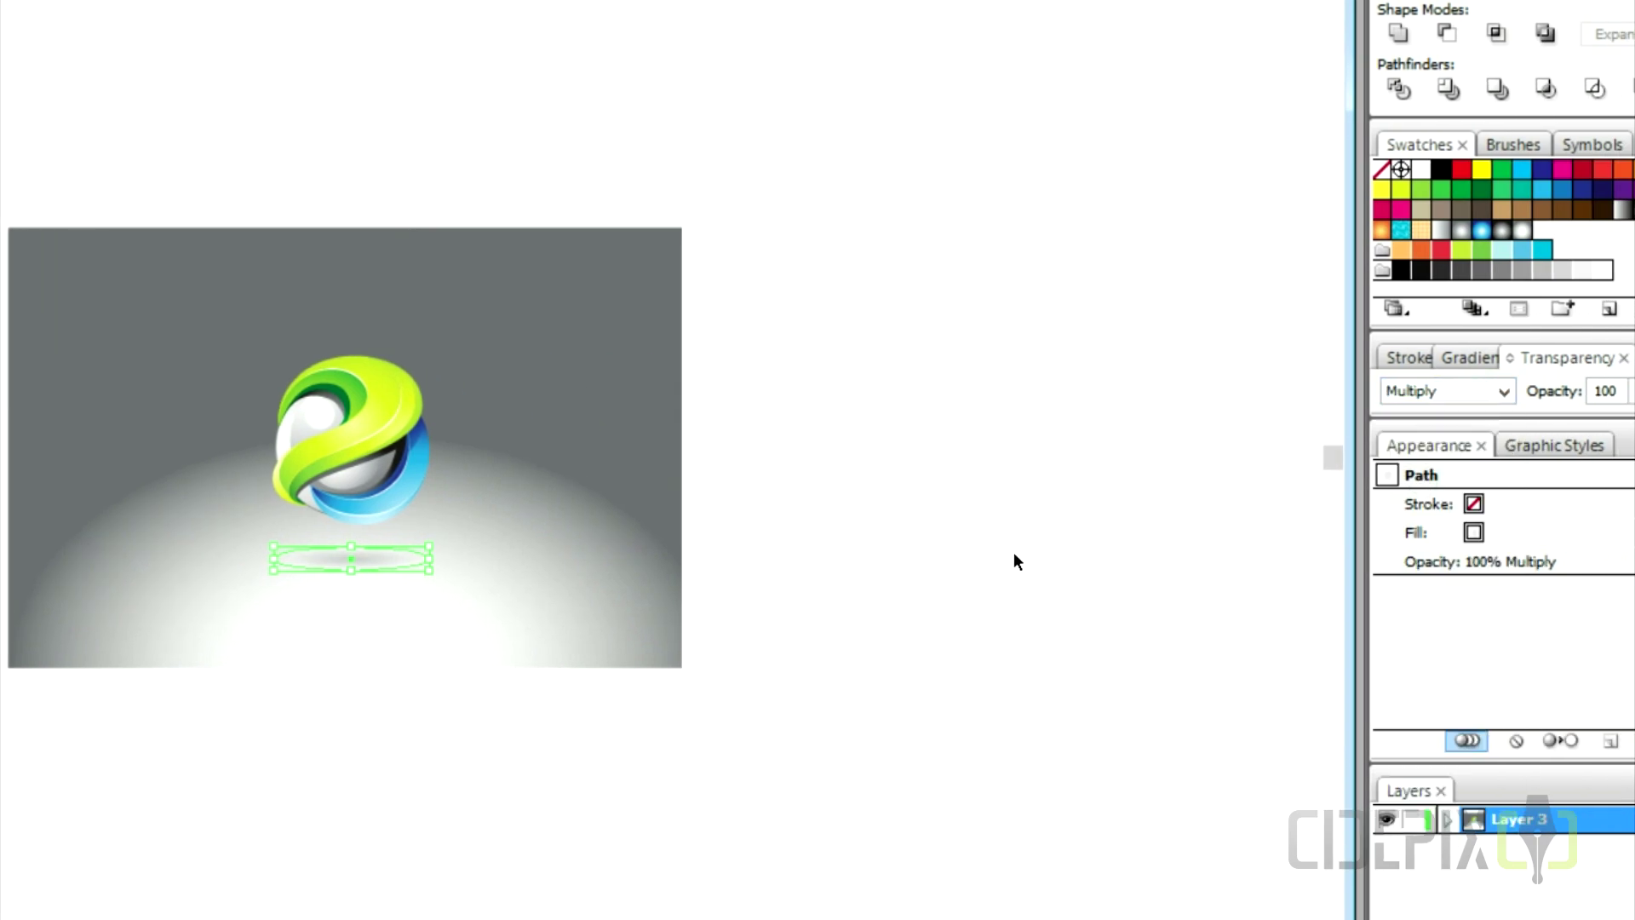
click(498, 527)
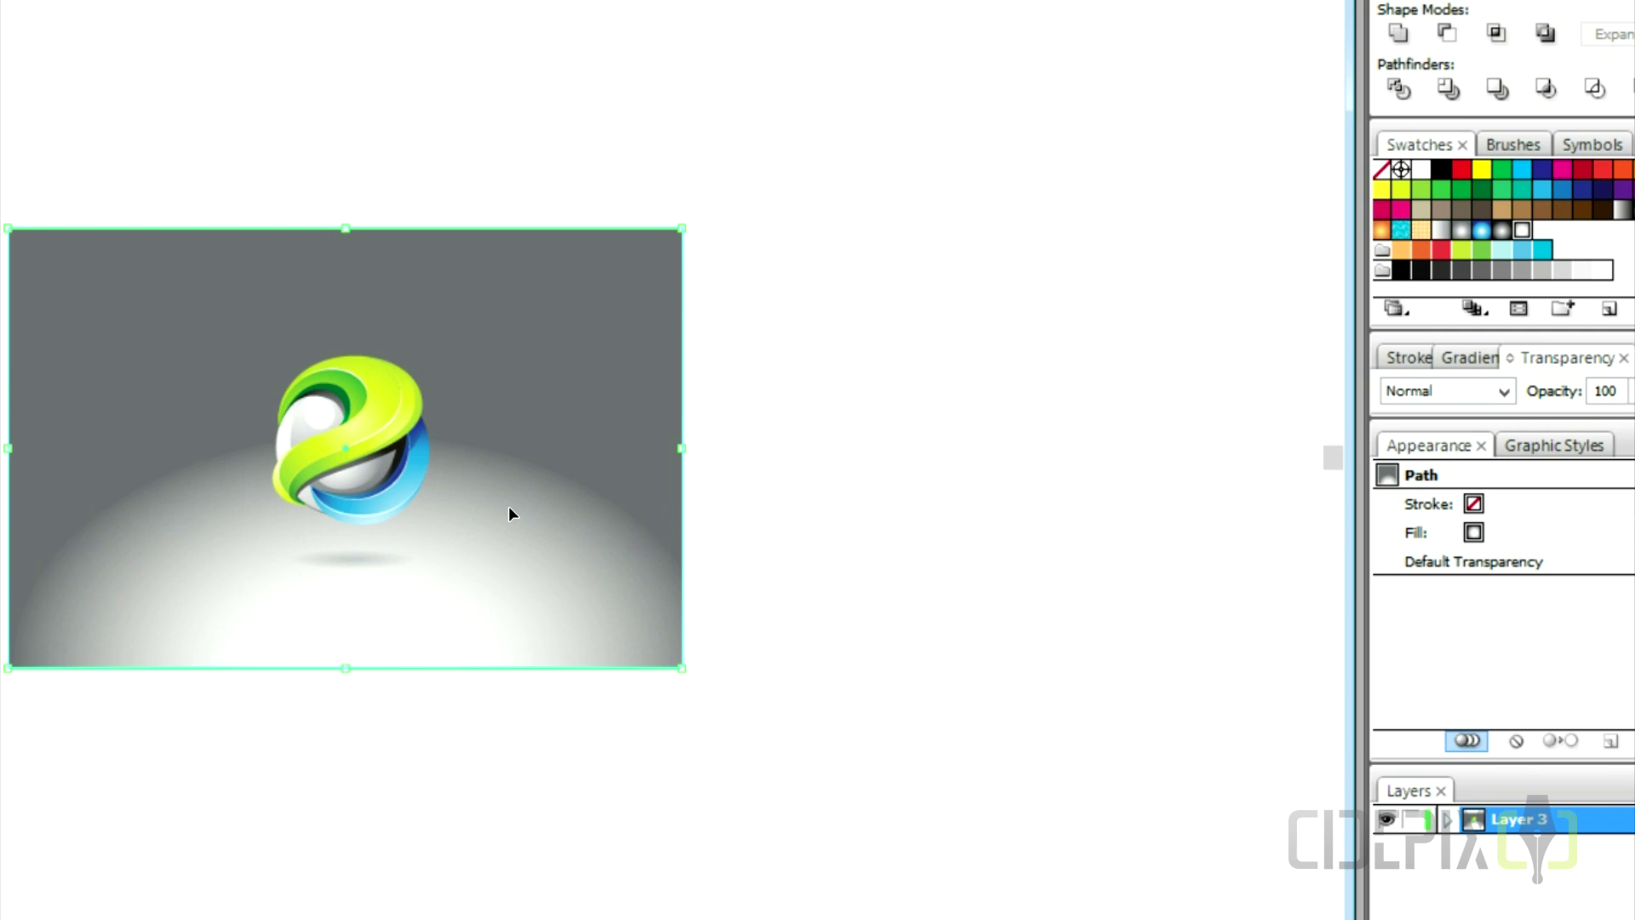